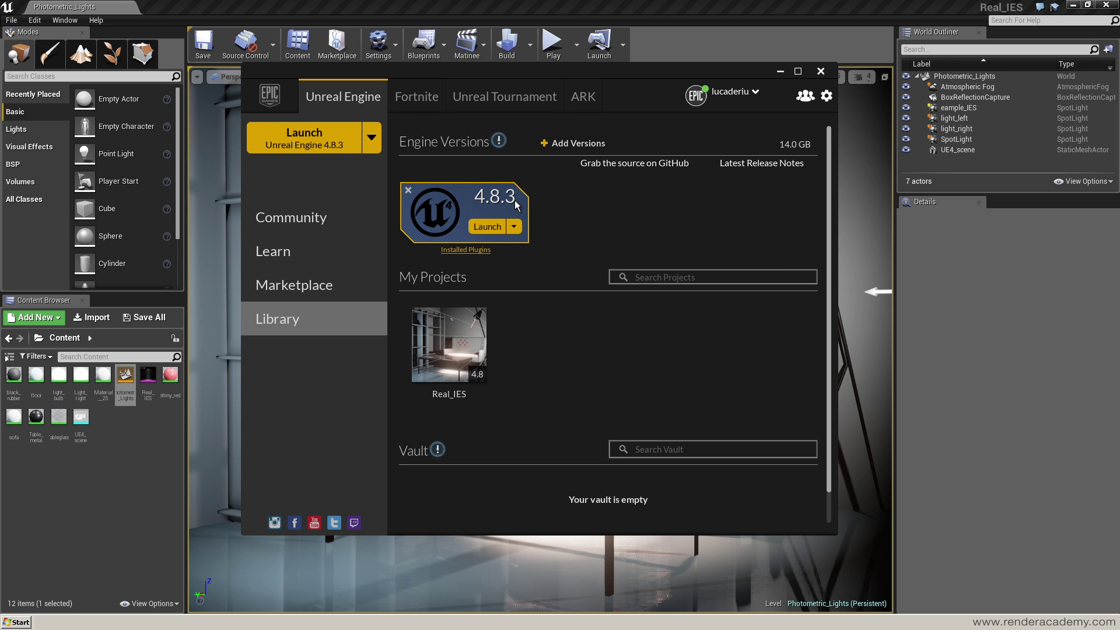
Minimize the Epic Games Launcher to reveal the Photometric_Lights living-room level in the editor.
{"action": "mouse_move", "coordinate": [486, 337]}
{"action": "left_click", "coordinate": [780, 71]}
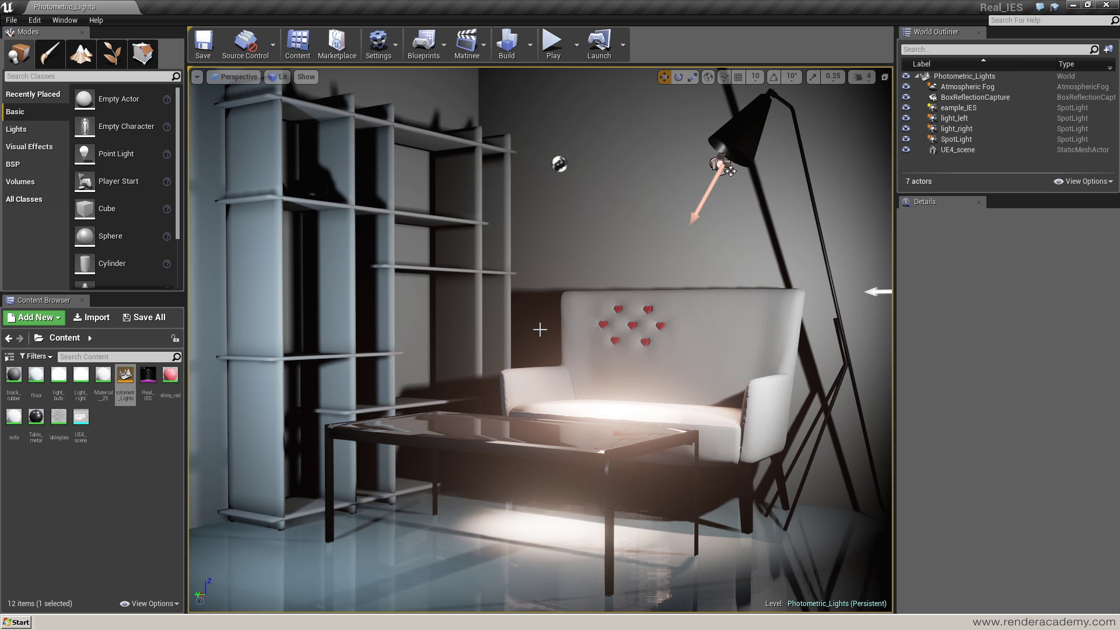
Fly the perspective camera in toward the shelf, floor lamp and sofa.
{"action": "mouse_move", "coordinate": [477, 394]}
{"action": "right_mouse_down"}
{"action": "mouse_move", "coordinate": [465, 337]}
{"action": "mouse_move", "coordinate": [523, 376]}
{"action": "mouse_move", "coordinate": [384, 401]}
{"action": "mouse_move", "coordinate": [540, 402]}
{"action": "mouse_move", "coordinate": [439, 390]}
{"action": "mouse_move", "coordinate": [486, 390]}
{"action": "right_mouse_up"}
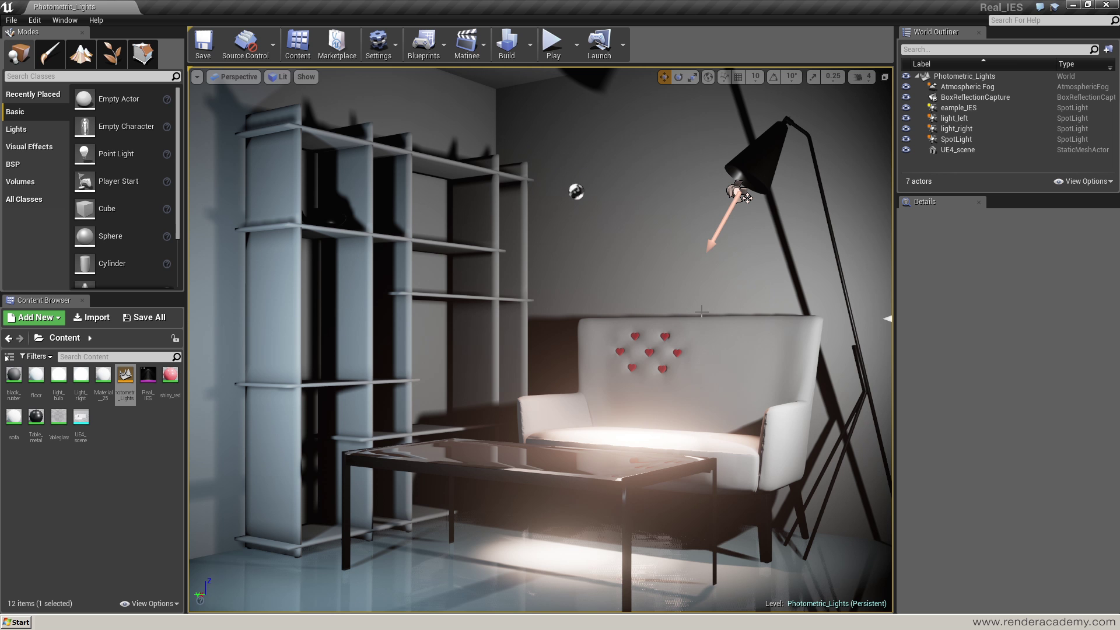
Inspect light_left, light_right and SpotLight settings, then open SpotLight's Real_IES light profile texture.
{"action": "left_click", "coordinate": [955, 118]}
{"action": "left_click", "coordinate": [965, 129]}
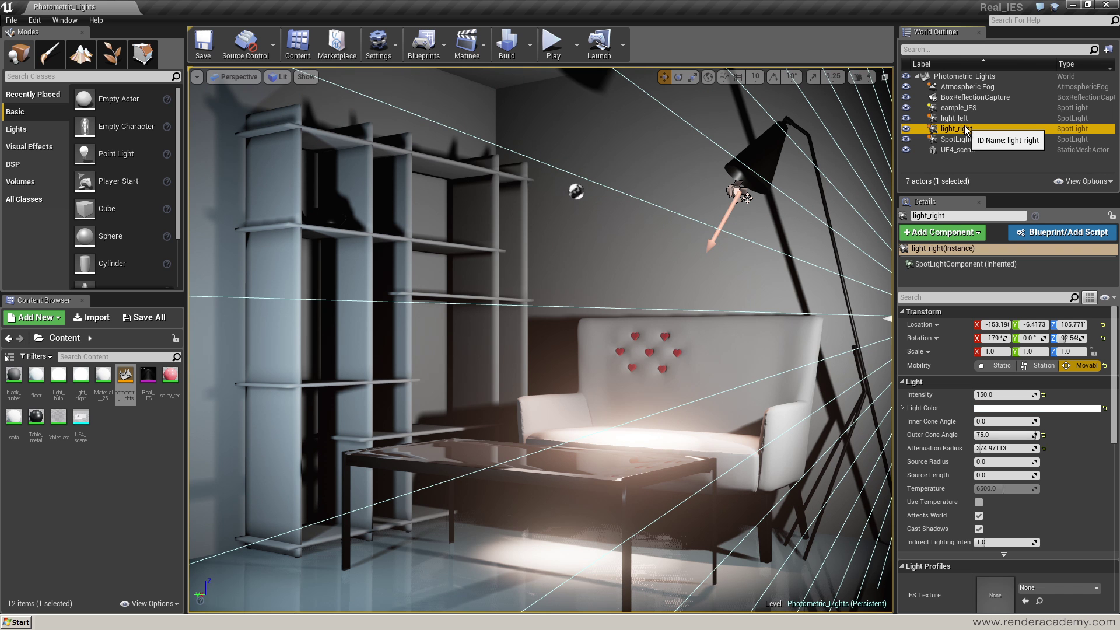
{"action": "left_click", "coordinate": [965, 140]}
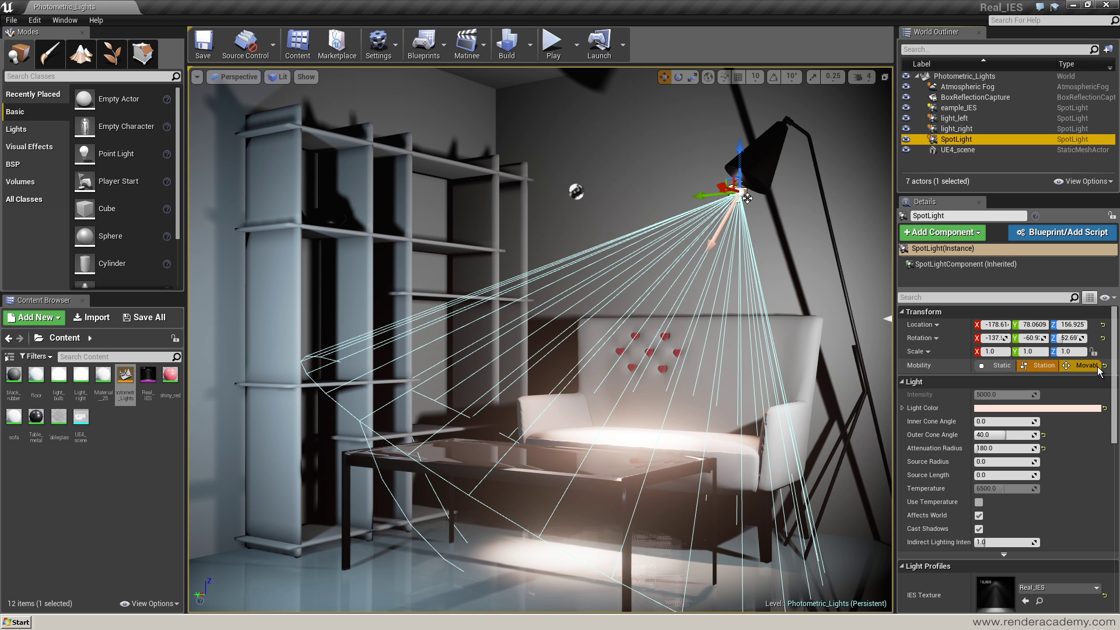
{"action": "left_click_drag", "start_coordinate": [1114, 370], "coordinate": [1113, 455]}
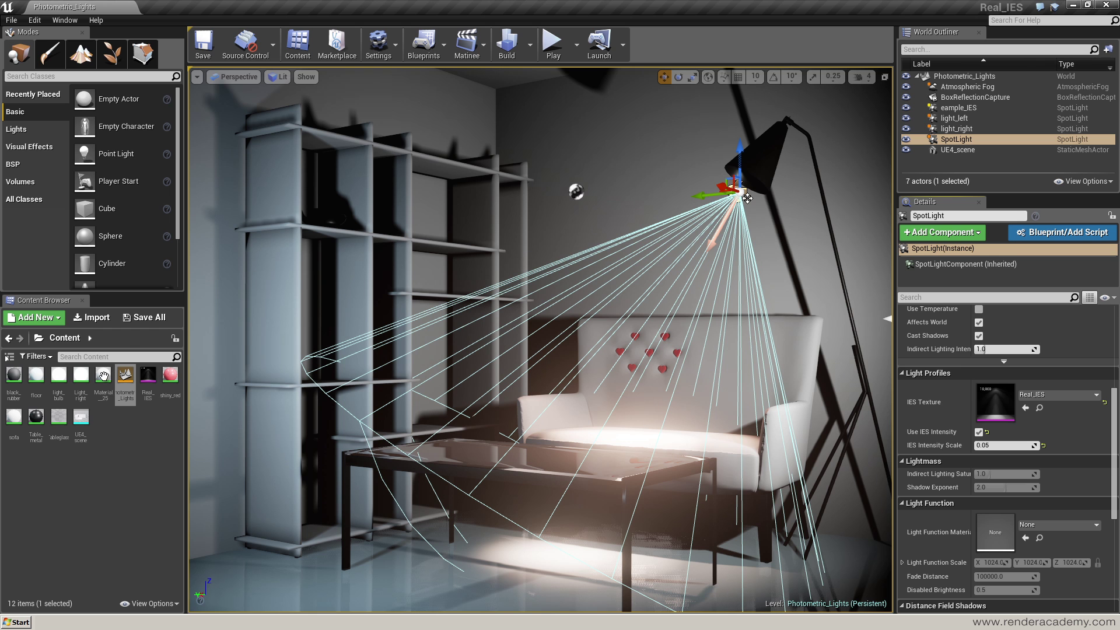
{"action": "double_click", "coordinate": [147, 376]}
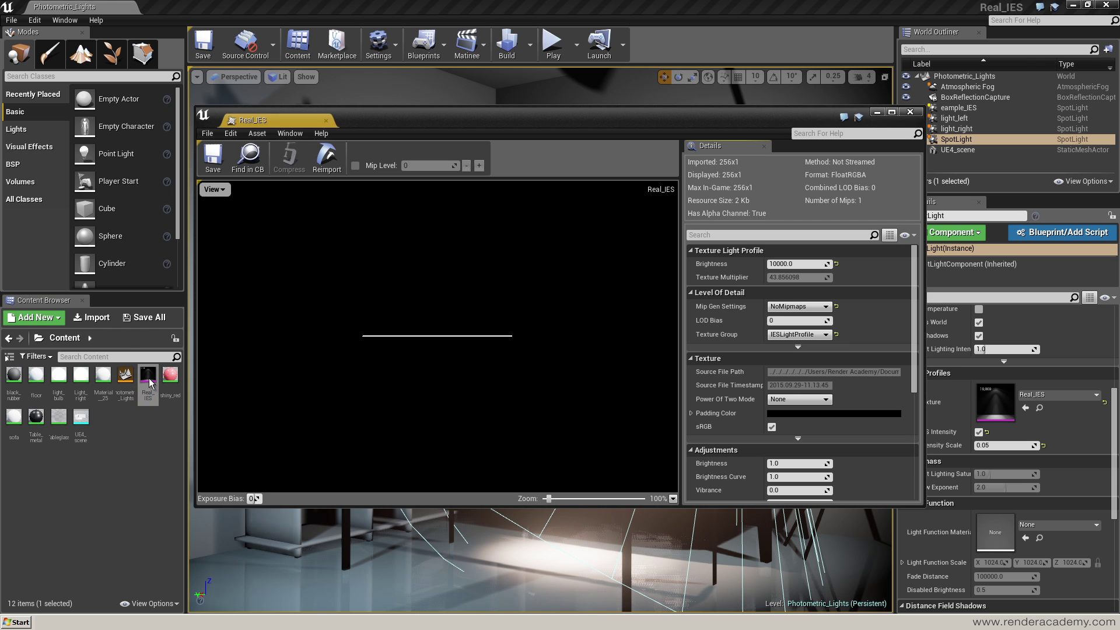
Confirm Real_IES has 10000 brightness and close its texture editor.
{"action": "left_click", "coordinate": [779, 263]}
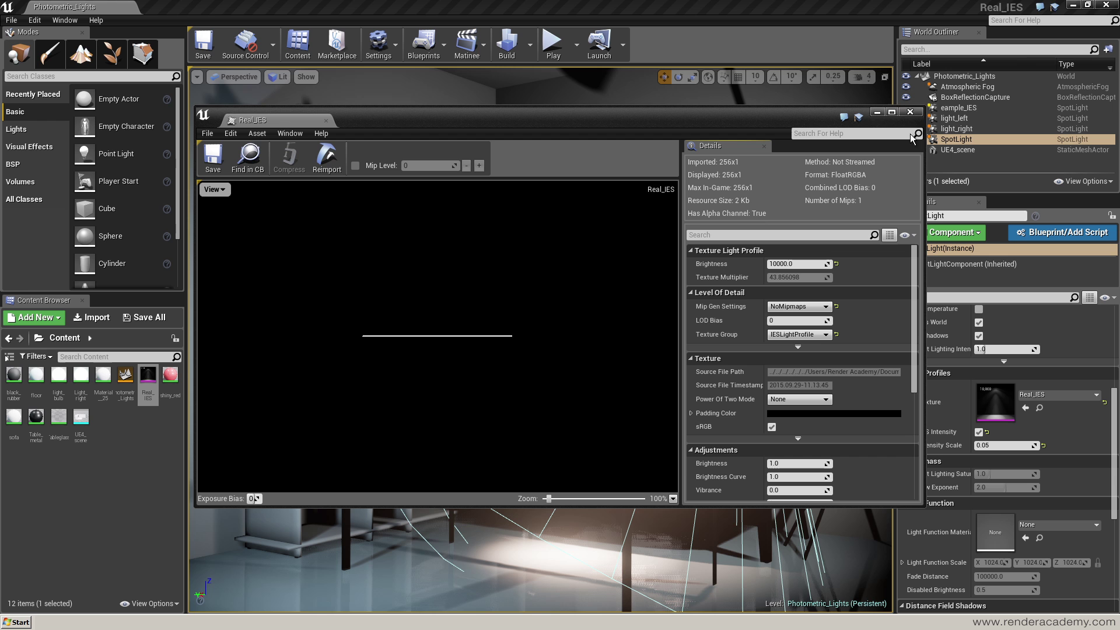
{"action": "left_click", "coordinate": [910, 113]}
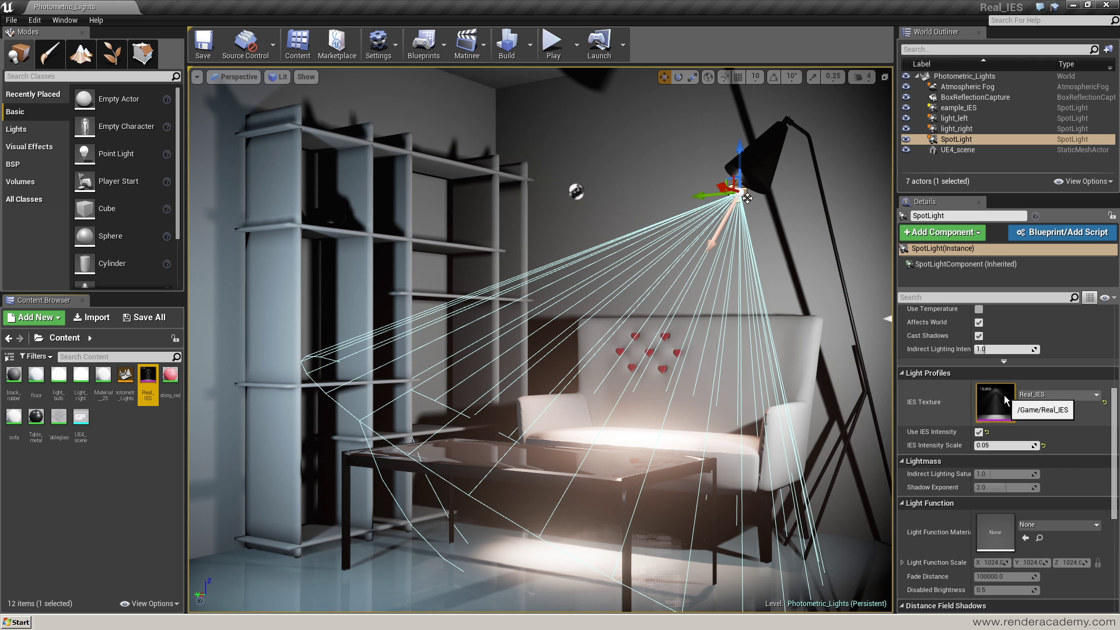
{"action": "left_click", "coordinate": [979, 432]}
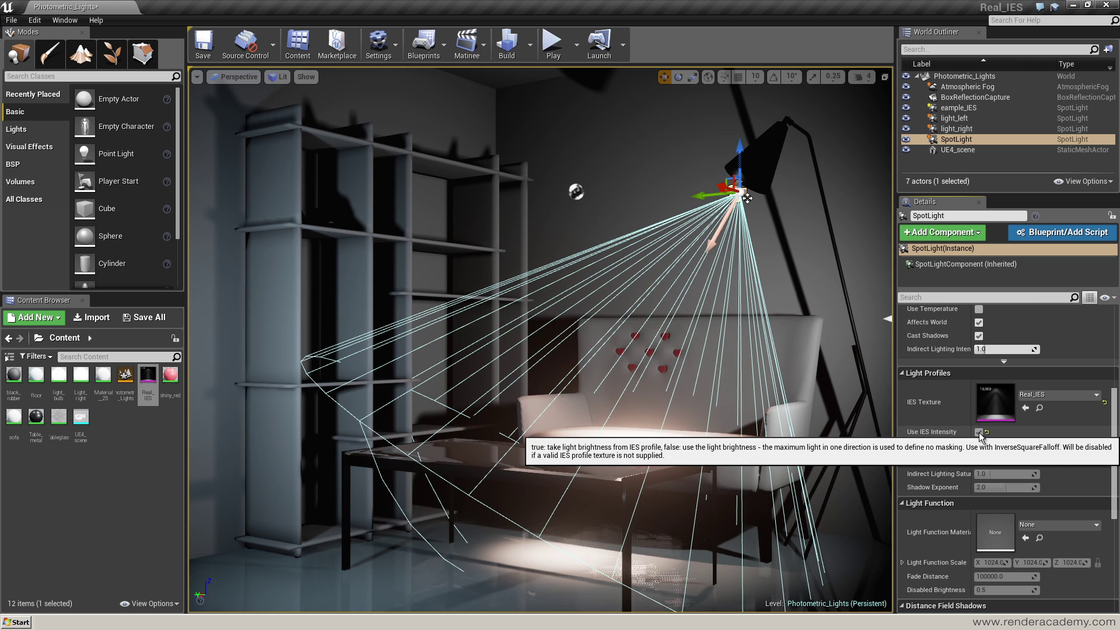
{"action": "scroll", "coordinate": [979, 432], "scroll_direction": "up", "scroll_amount": 1}
{"action": "scroll", "coordinate": [979, 432], "scroll_direction": "up", "scroll_amount": 2}
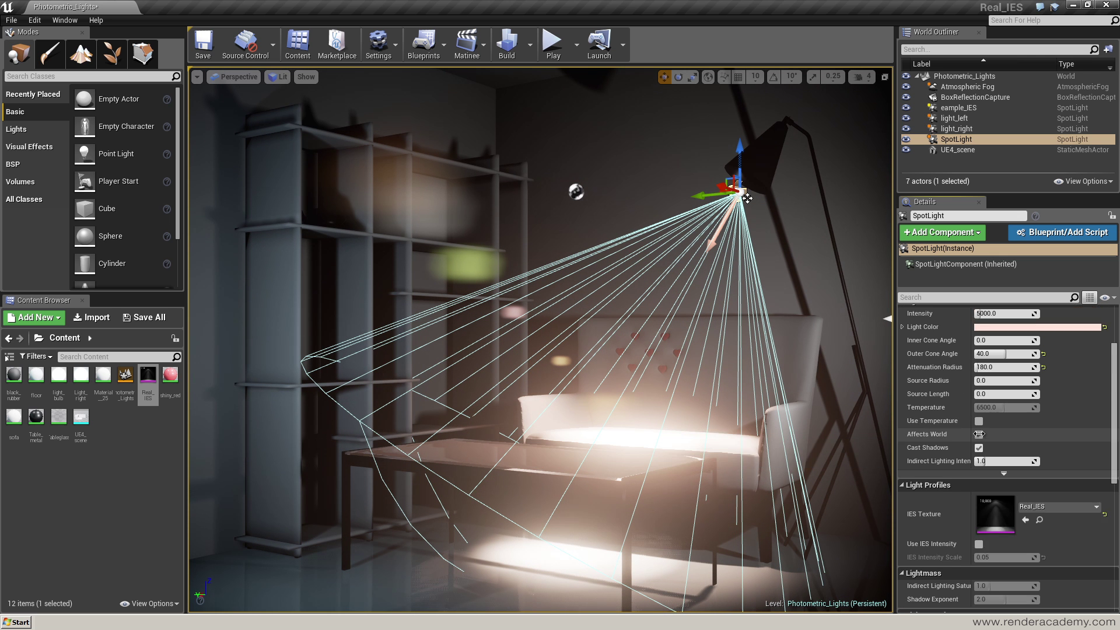
{"action": "scroll", "coordinate": [978, 434], "scroll_direction": "up", "scroll_amount": 2}
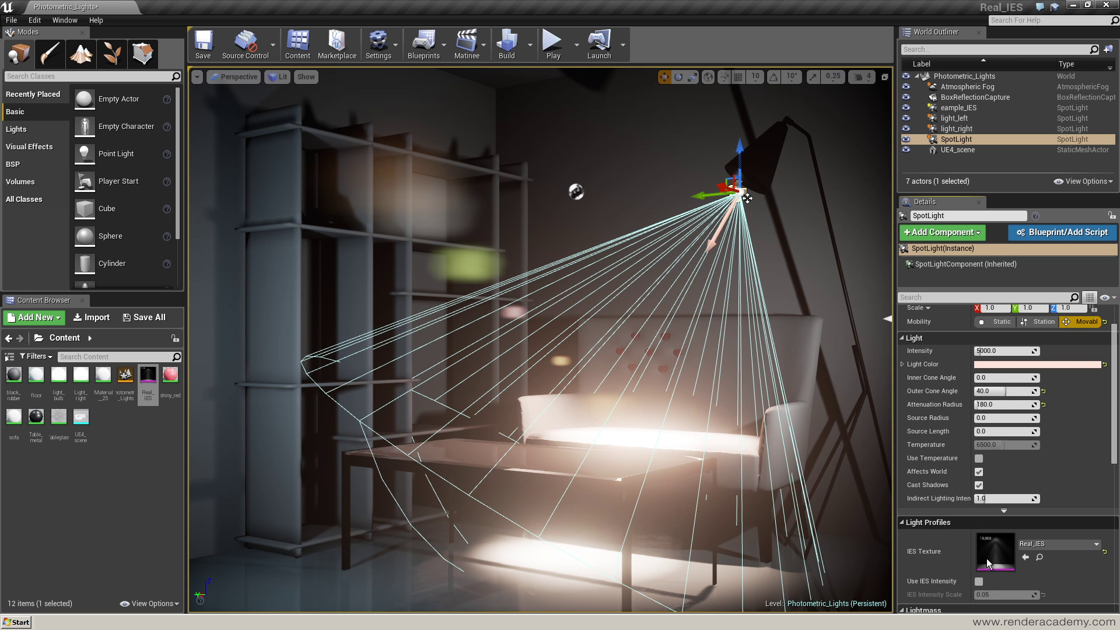
{"action": "left_click", "coordinate": [979, 582]}
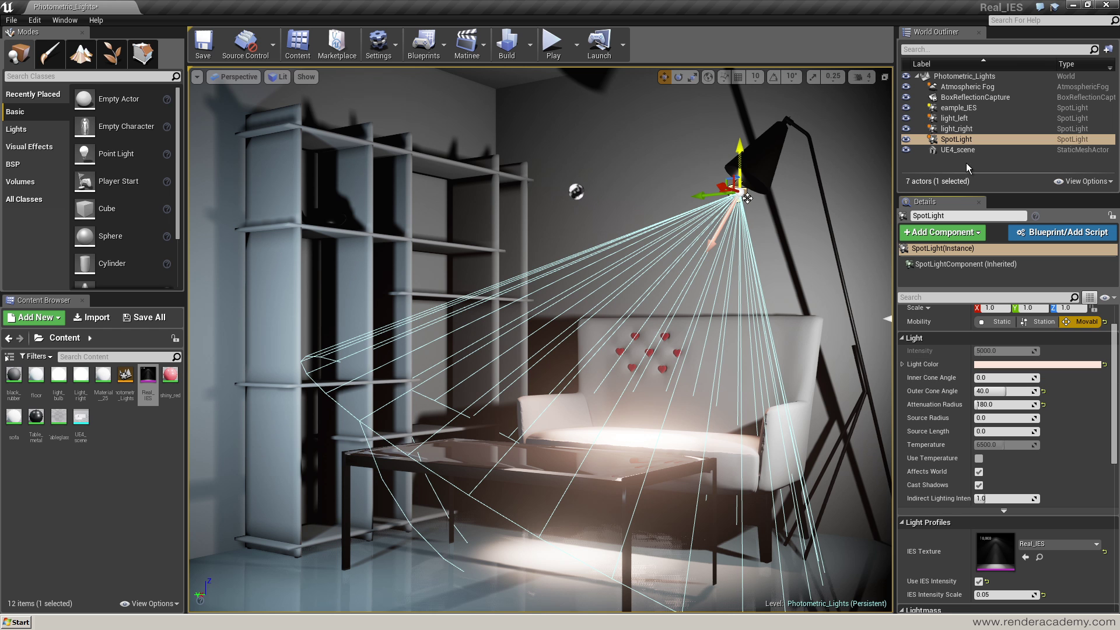
Move eample_IES over the sofa in Top view, check its height in Front, then return to Perspective.
{"action": "left_click", "coordinate": [958, 108]}
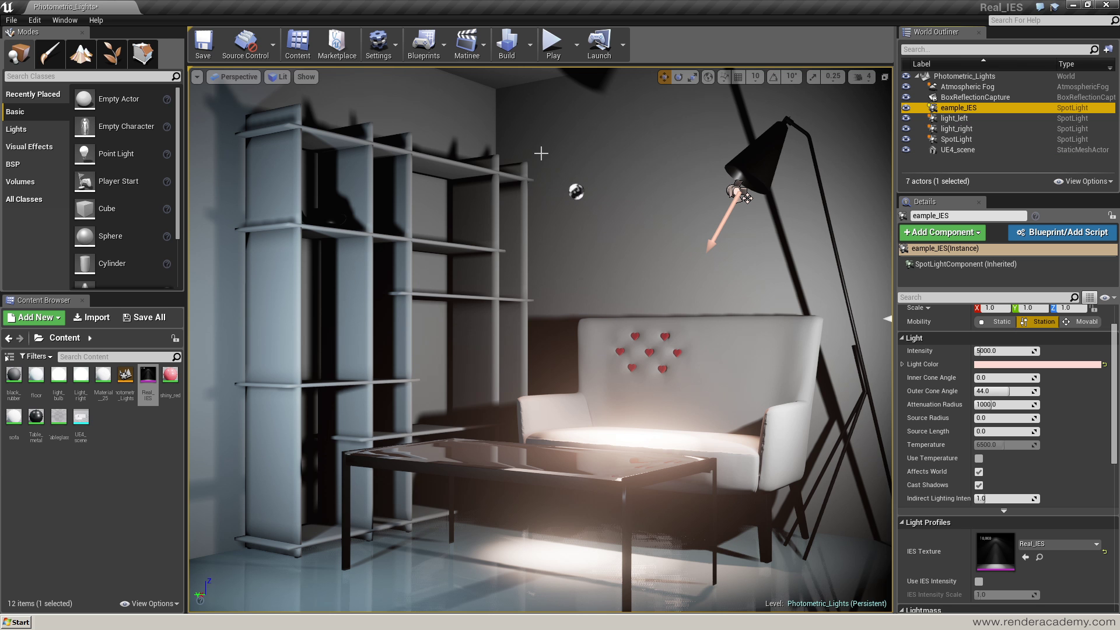
{"action": "left_click", "coordinate": [223, 79]}
{"action": "left_click", "coordinate": [234, 117]}
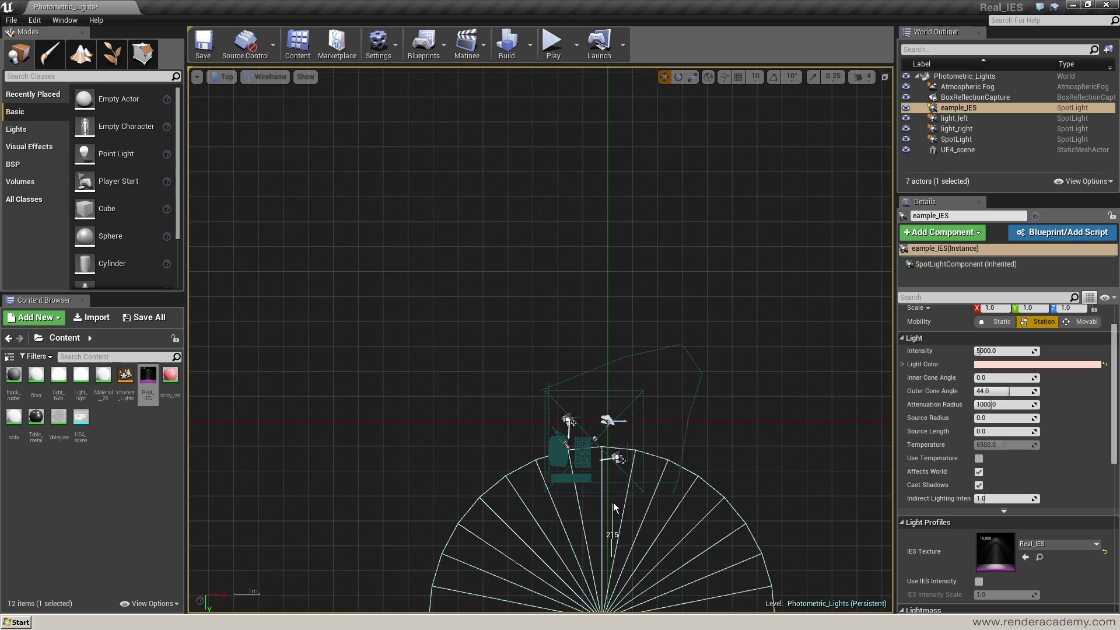
{"action": "scroll", "coordinate": [608, 449], "scroll_direction": "up", "scroll_amount": 10}
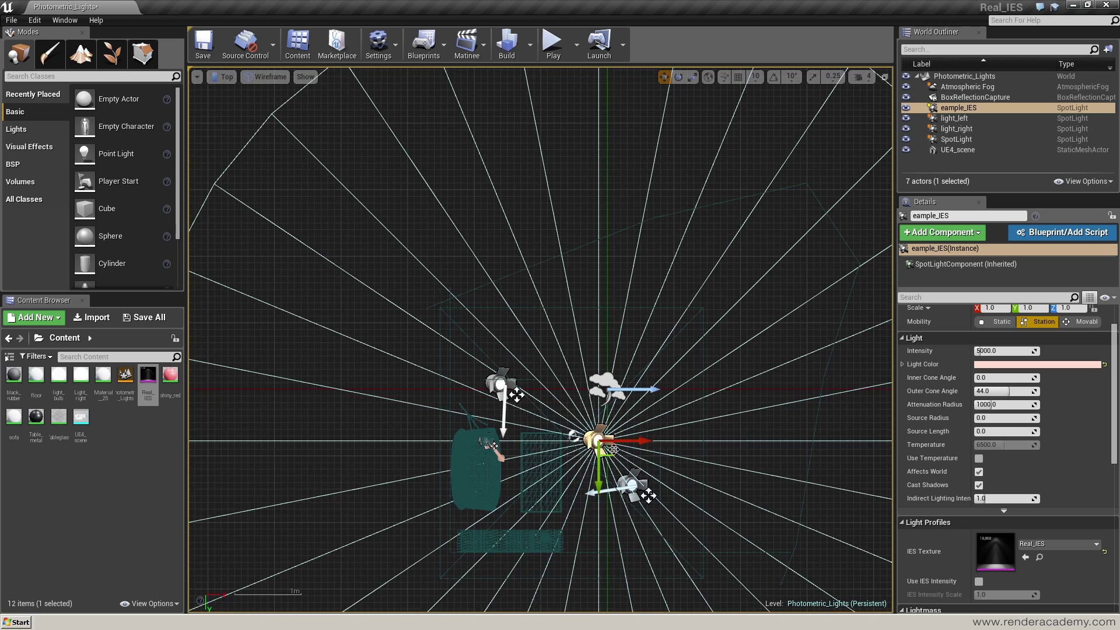
{"action": "left_click_drag", "start_coordinate": [609, 449], "coordinate": [506, 463]}
{"action": "scroll", "coordinate": [506, 463], "scroll_direction": "up", "scroll_amount": 2}
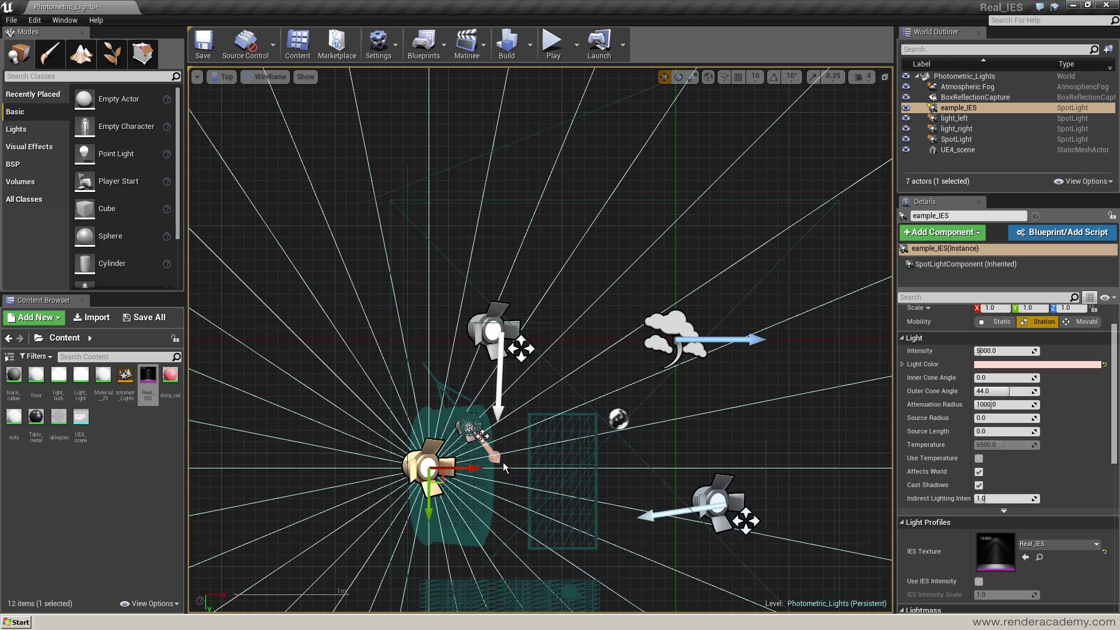
{"action": "left_click", "coordinate": [223, 76]}
{"action": "left_click", "coordinate": [239, 168]}
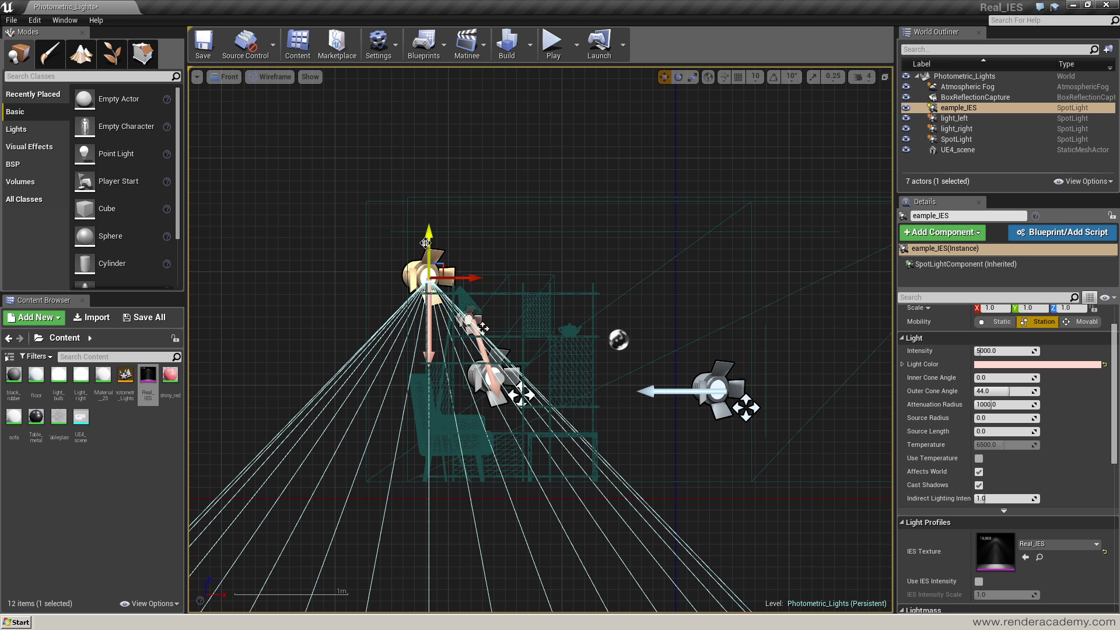
{"action": "left_click", "coordinate": [223, 76]}
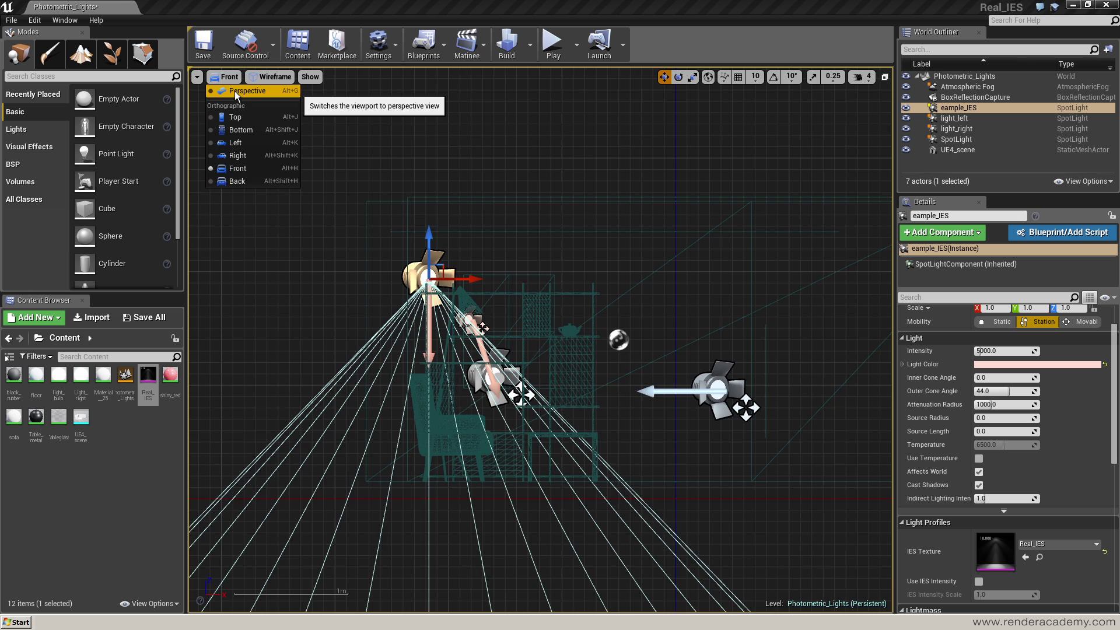
{"action": "left_click", "coordinate": [237, 92]}
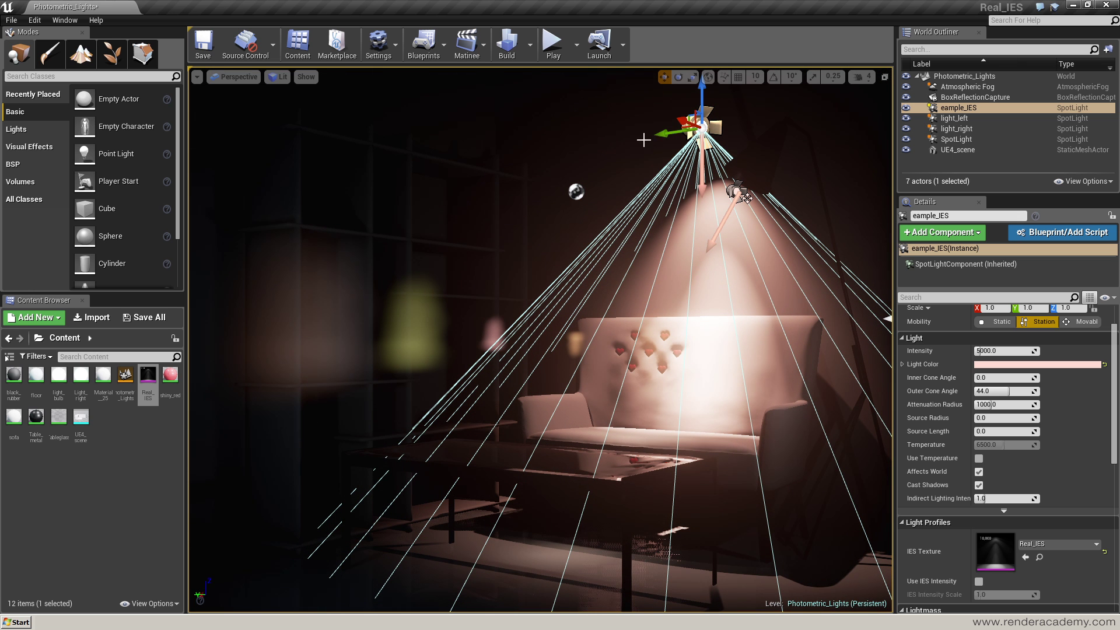
Turn on Use IES Intensity for eample_IES and centre the light over the sofa.
{"action": "mouse_move", "coordinate": [656, 137]}
{"action": "left_mouse_down"}
{"action": "mouse_move", "coordinate": [586, 147]}
{"action": "mouse_move", "coordinate": [577, 138]}
{"action": "left_mouse_up"}
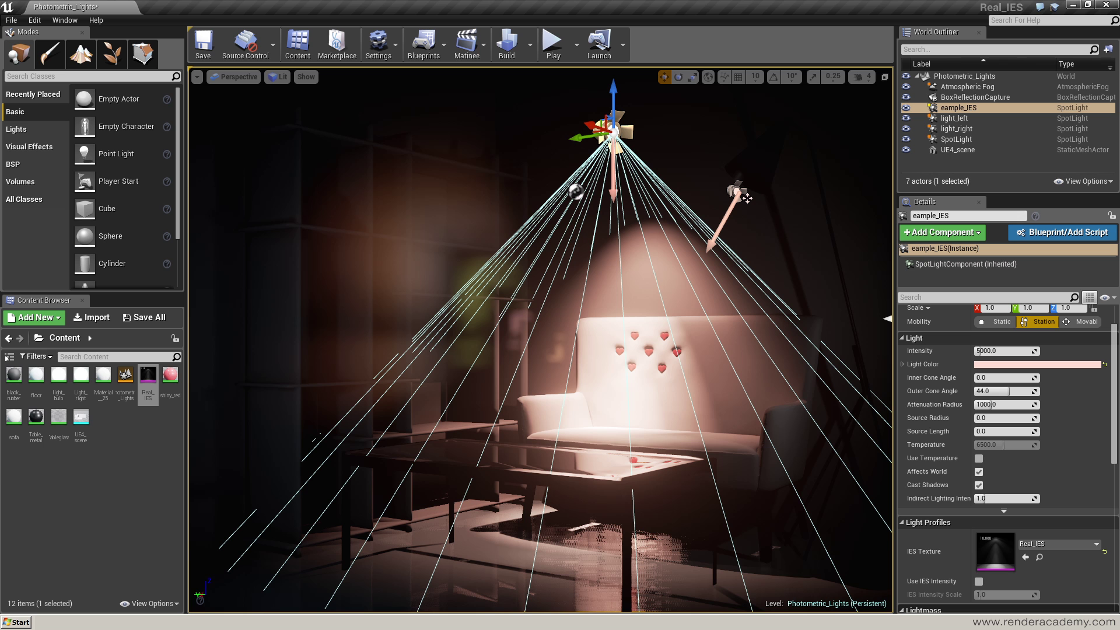
{"action": "left_click", "coordinate": [979, 581]}
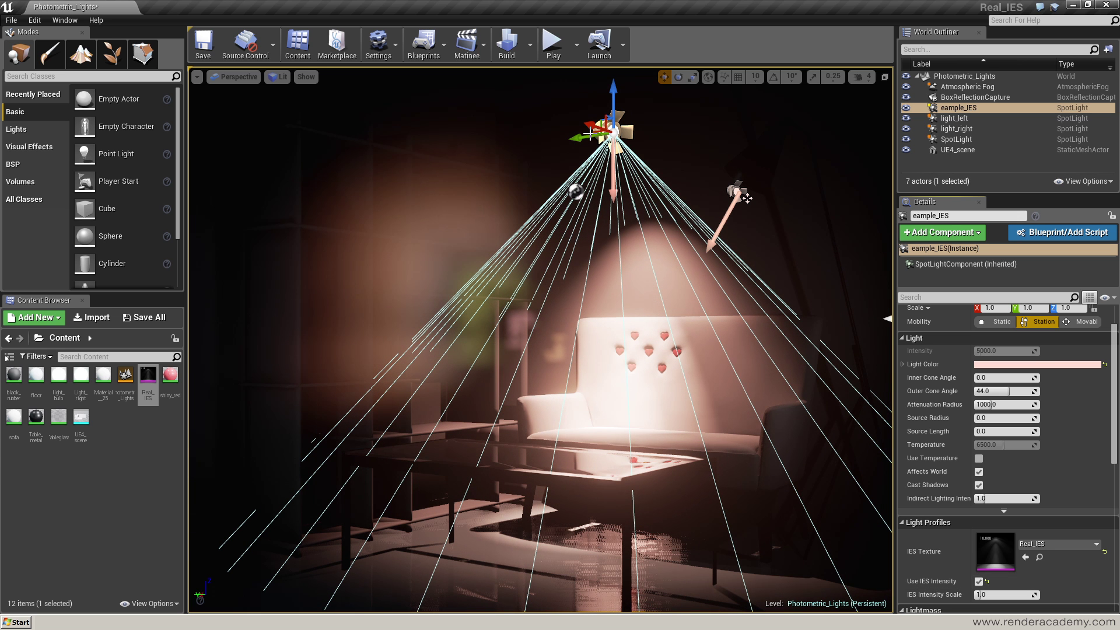
{"action": "left_click_drag", "start_coordinate": [592, 126], "coordinate": [623, 173]}
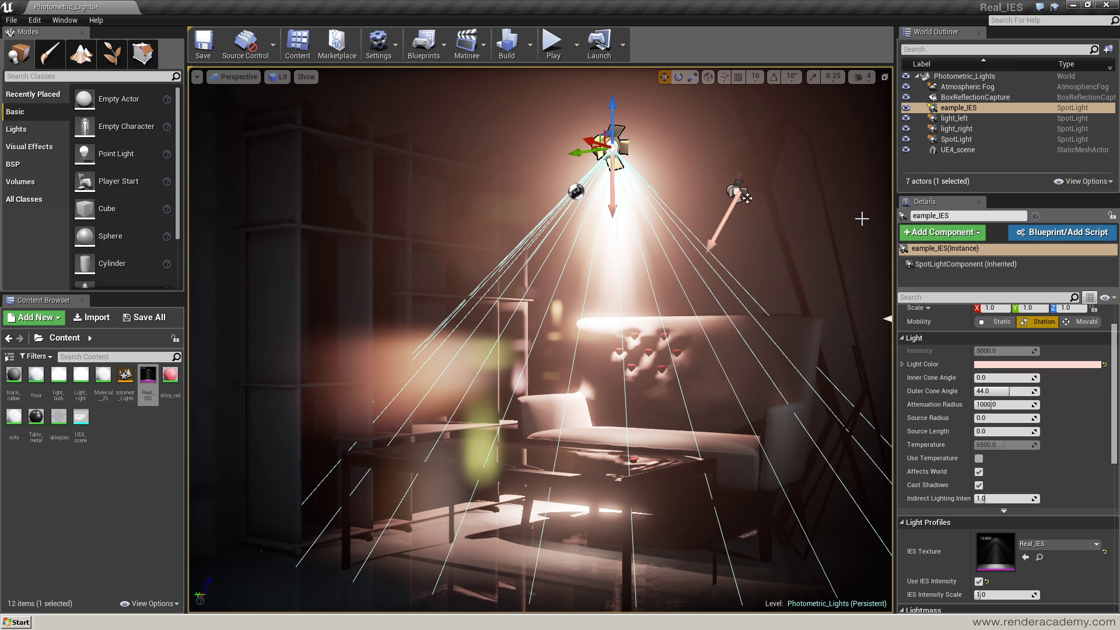
Set the eample_IES light colour to pale green (B7FF8700) in the Color Picker.
{"action": "left_click", "coordinate": [1006, 366]}
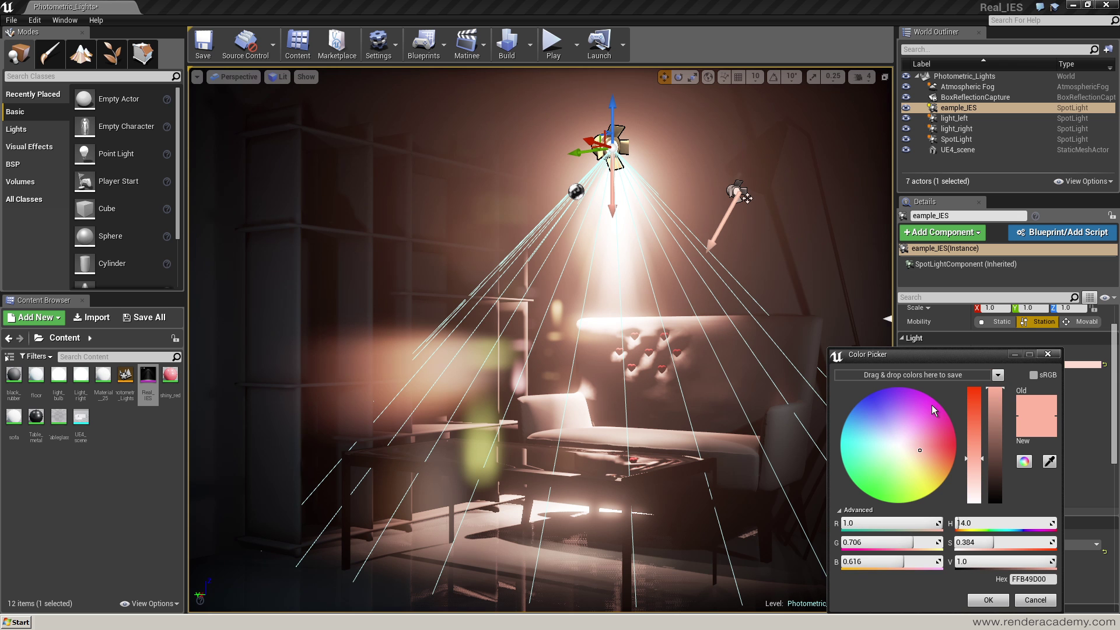
{"action": "left_click", "coordinate": [932, 405]}
{"action": "left_click", "coordinate": [883, 452]}
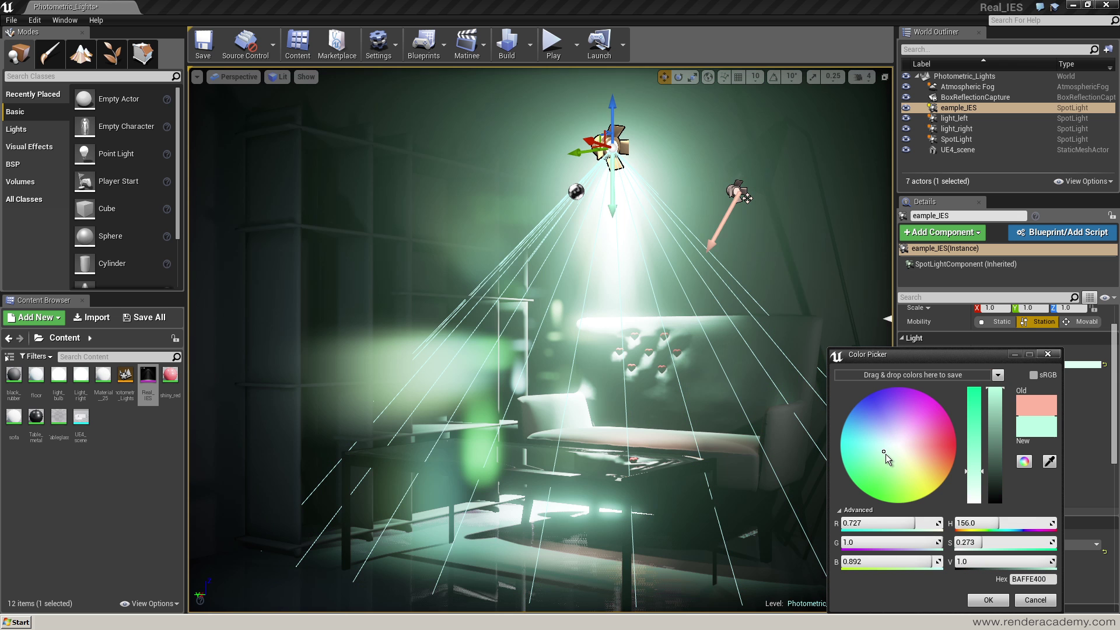
{"action": "left_click", "coordinate": [897, 478]}
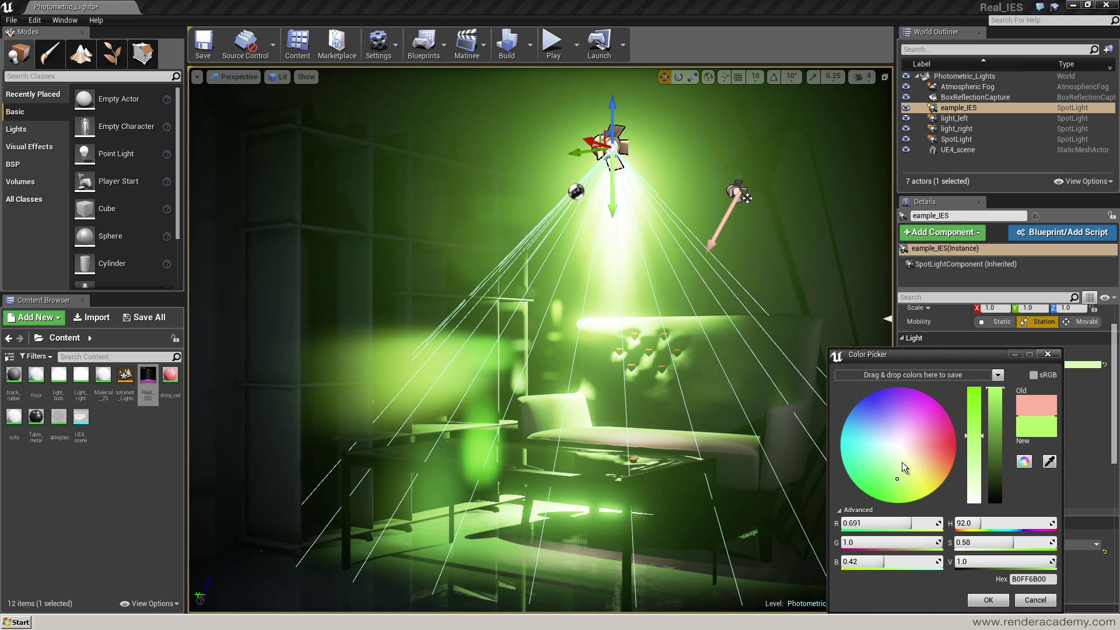
{"action": "left_click", "coordinate": [909, 491]}
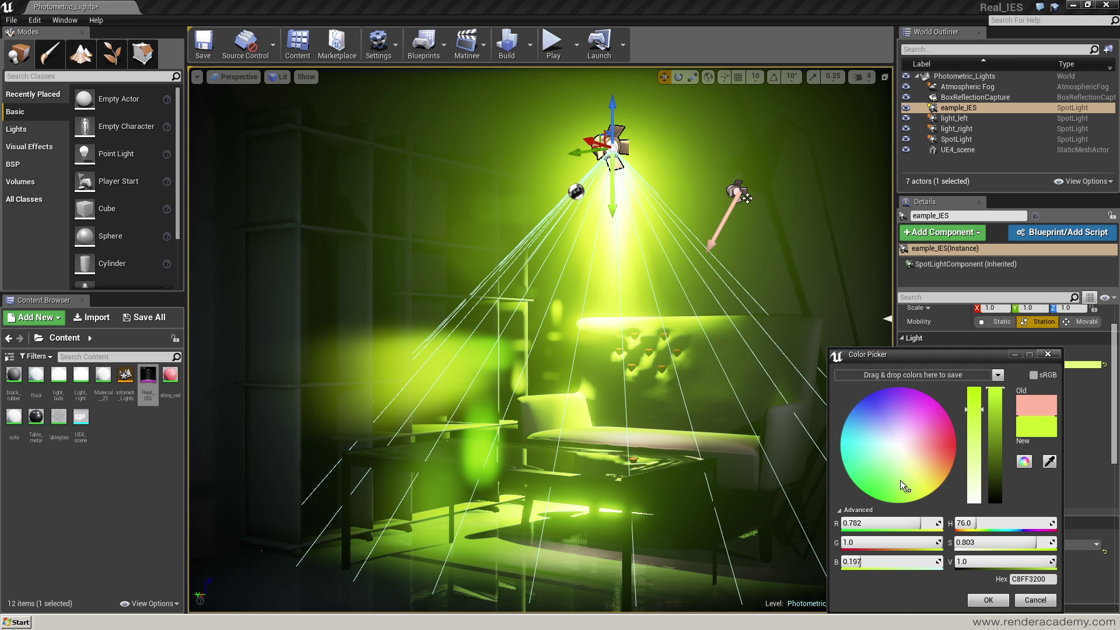
{"action": "left_click", "coordinate": [895, 472]}
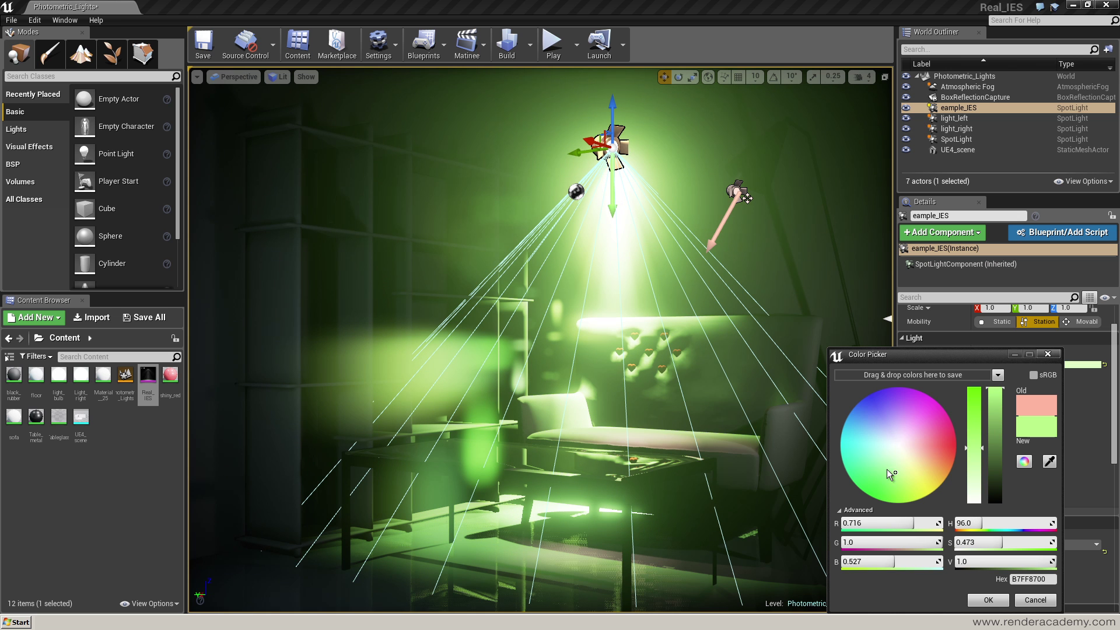
{"action": "left_click", "coordinate": [1046, 354]}
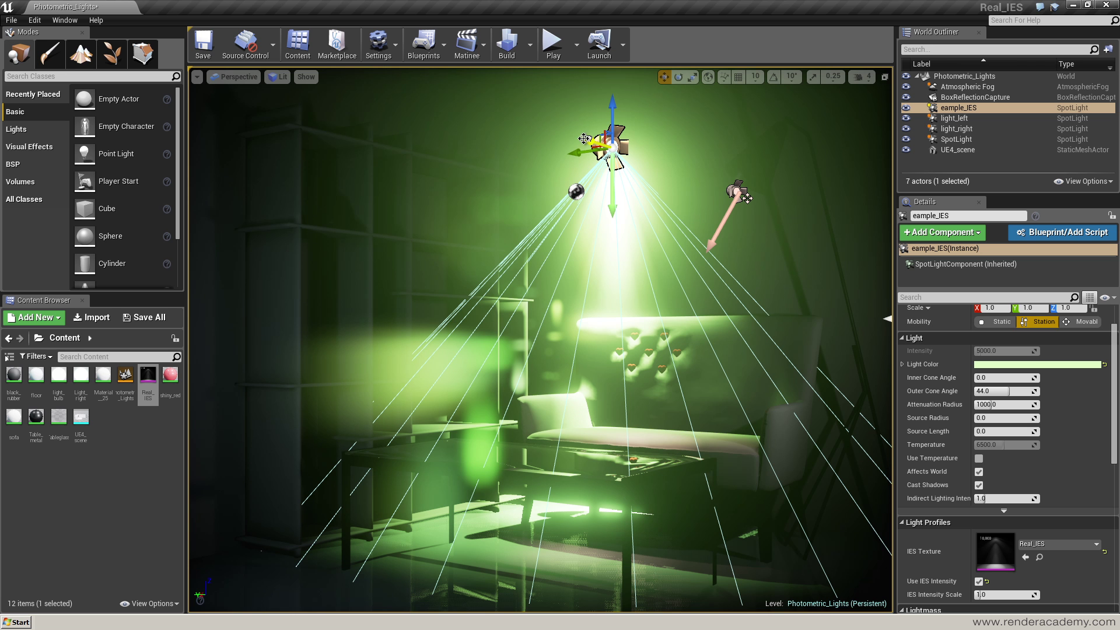
Nudge eample_IES slightly left, then minimise the editor to show the desktop.
{"action": "mouse_move", "coordinate": [579, 142]}
{"action": "left_mouse_down"}
{"action": "mouse_move", "coordinate": [567, 139]}
{"action": "mouse_move", "coordinate": [589, 136]}
{"action": "left_mouse_up"}
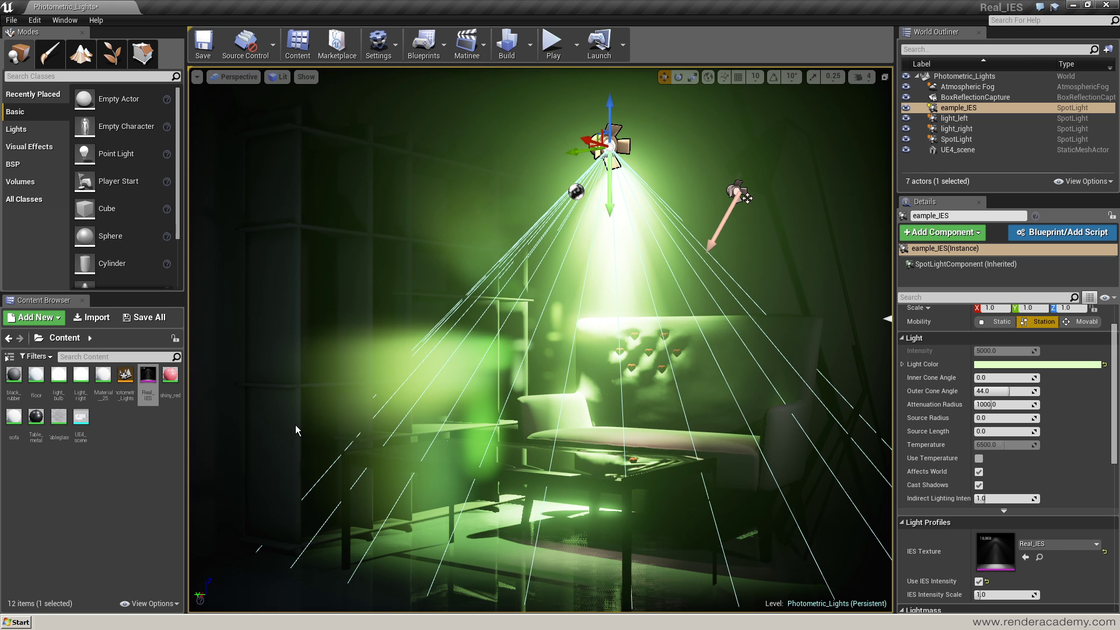
{"action": "left_click", "coordinate": [119, 607]}
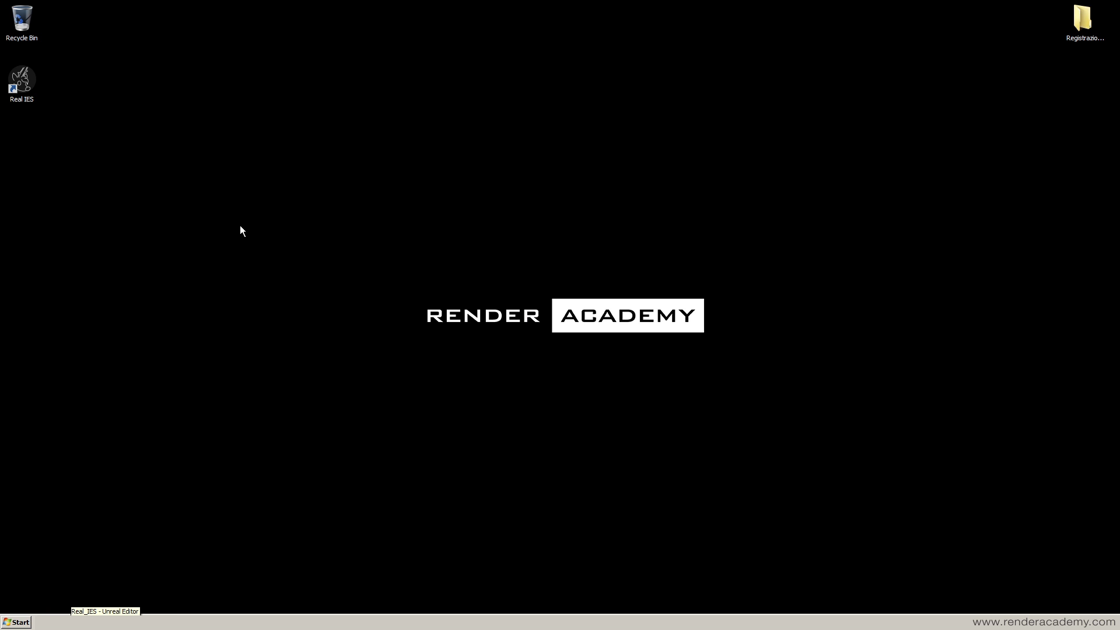
Launch Real IES and build a wide profile: 50° at 93%, 70° at 60%, 0° and 20° at zero.
{"action": "left_click", "coordinate": [25, 75]}
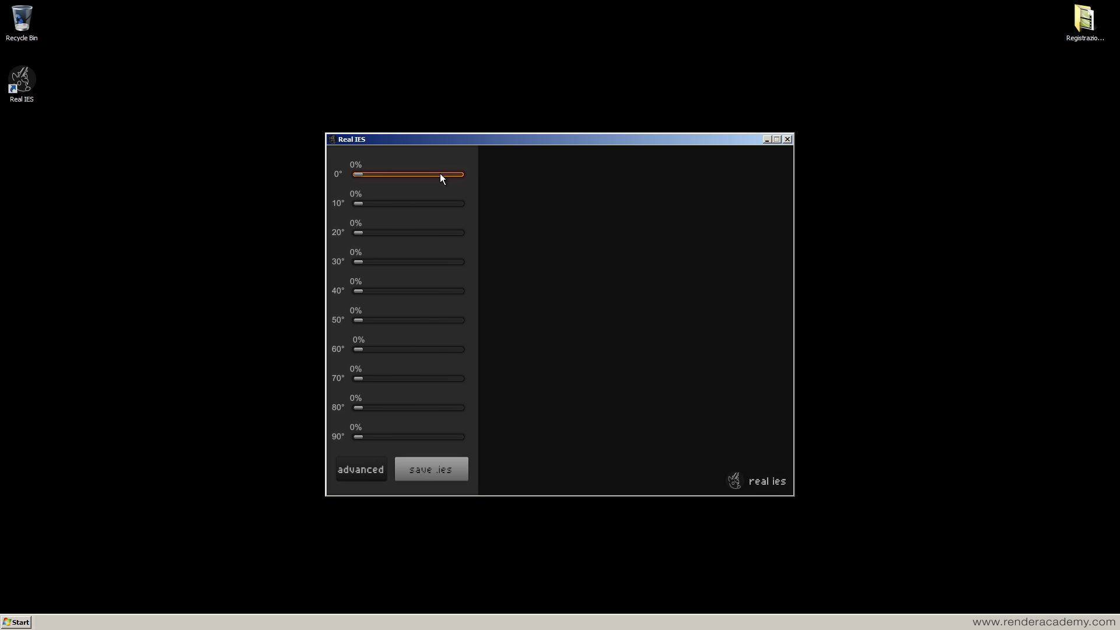
{"action": "left_click_drag", "start_coordinate": [358, 174], "coordinate": [417, 176]}
{"action": "left_click_drag", "start_coordinate": [355, 233], "coordinate": [401, 239]}
{"action": "left_click_drag", "start_coordinate": [363, 320], "coordinate": [410, 319]}
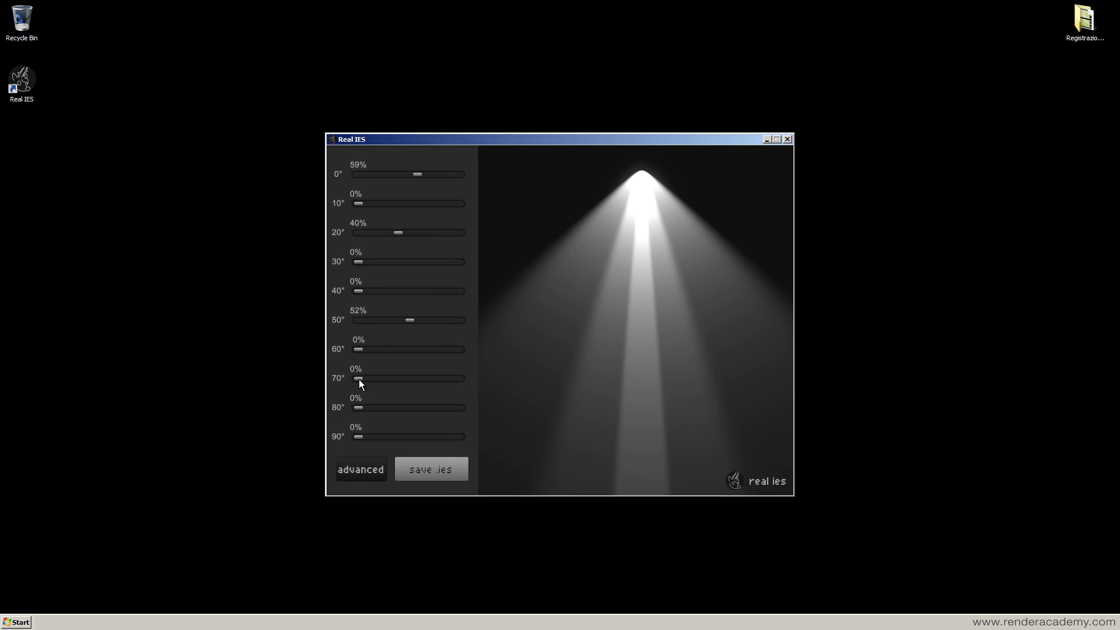
{"action": "left_click_drag", "start_coordinate": [359, 379], "coordinate": [388, 377]}
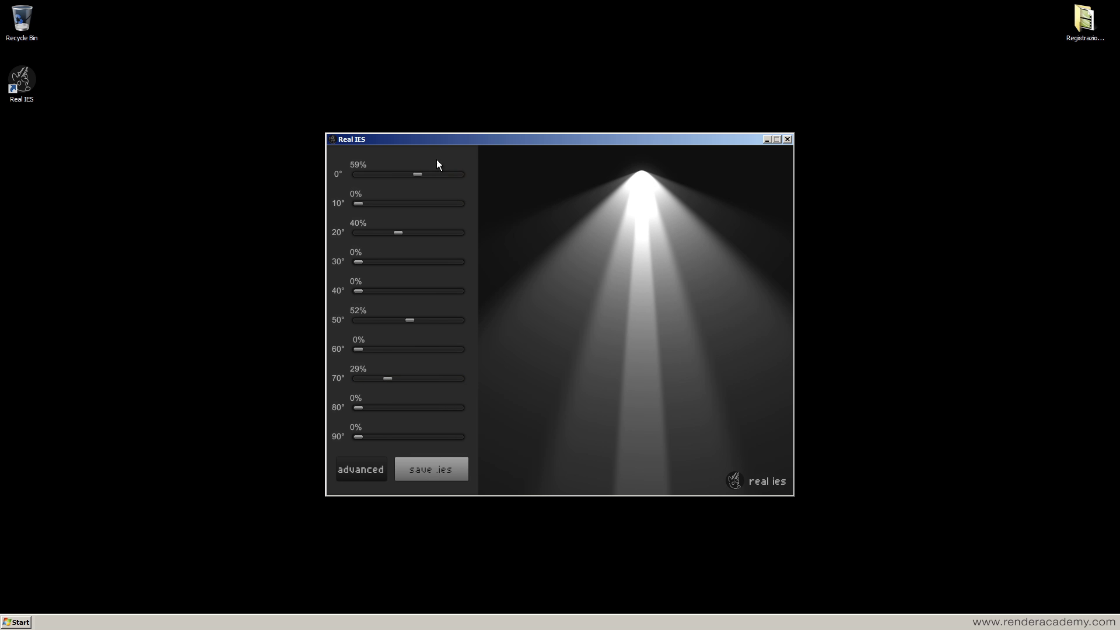
{"action": "left_click_drag", "start_coordinate": [417, 175], "coordinate": [365, 175]}
{"action": "left_click_drag", "start_coordinate": [398, 232], "coordinate": [358, 236]}
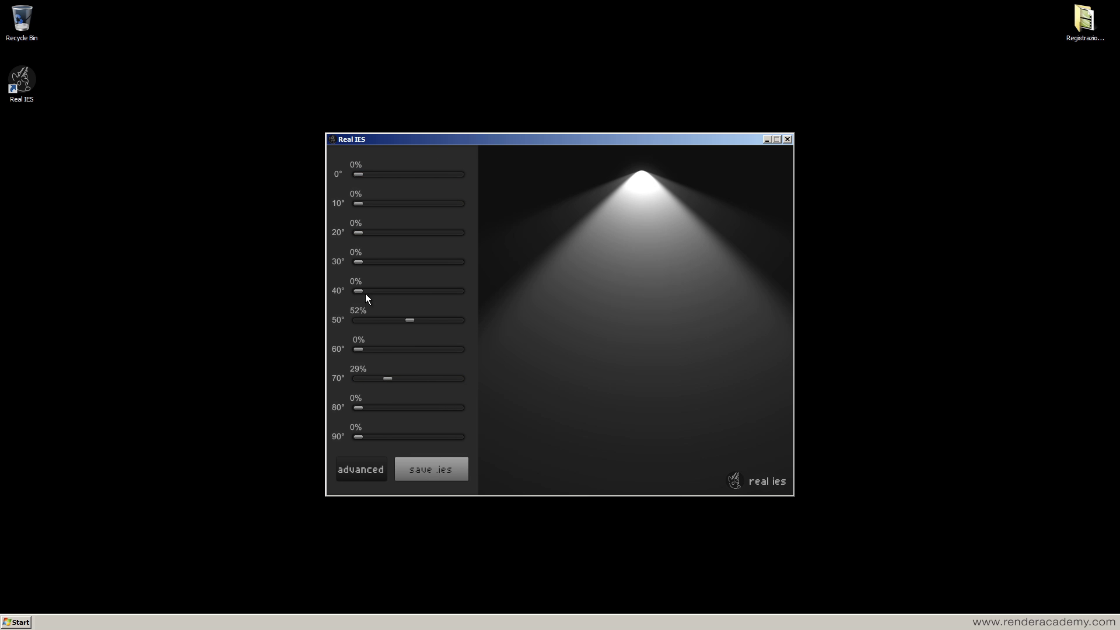
{"action": "left_click_drag", "start_coordinate": [409, 321], "coordinate": [449, 320]}
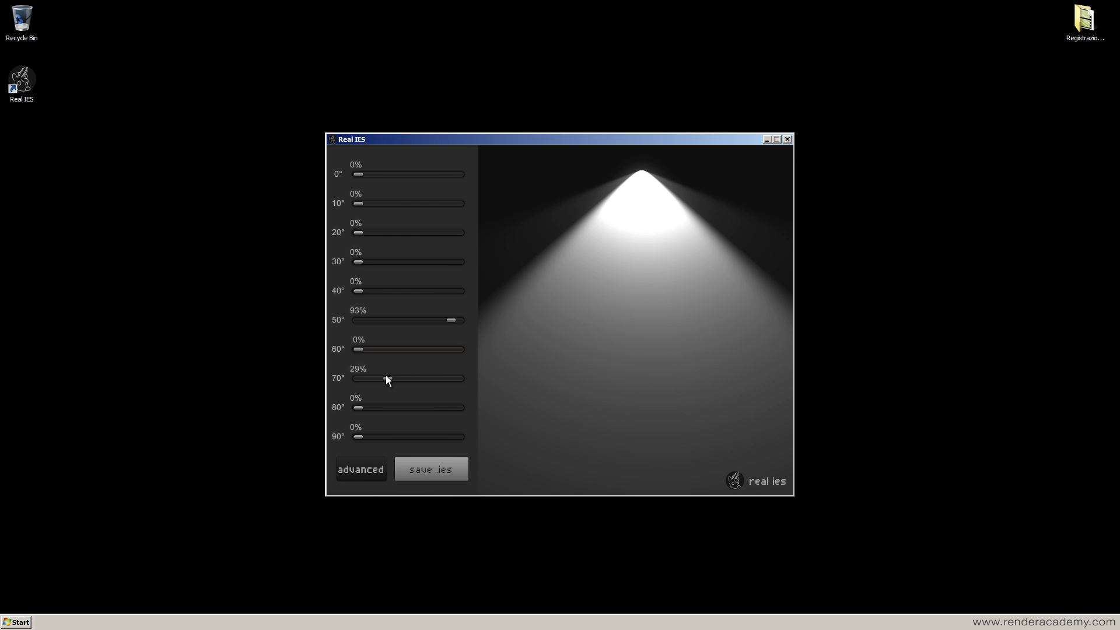
{"action": "left_click_drag", "start_coordinate": [386, 378], "coordinate": [420, 379]}
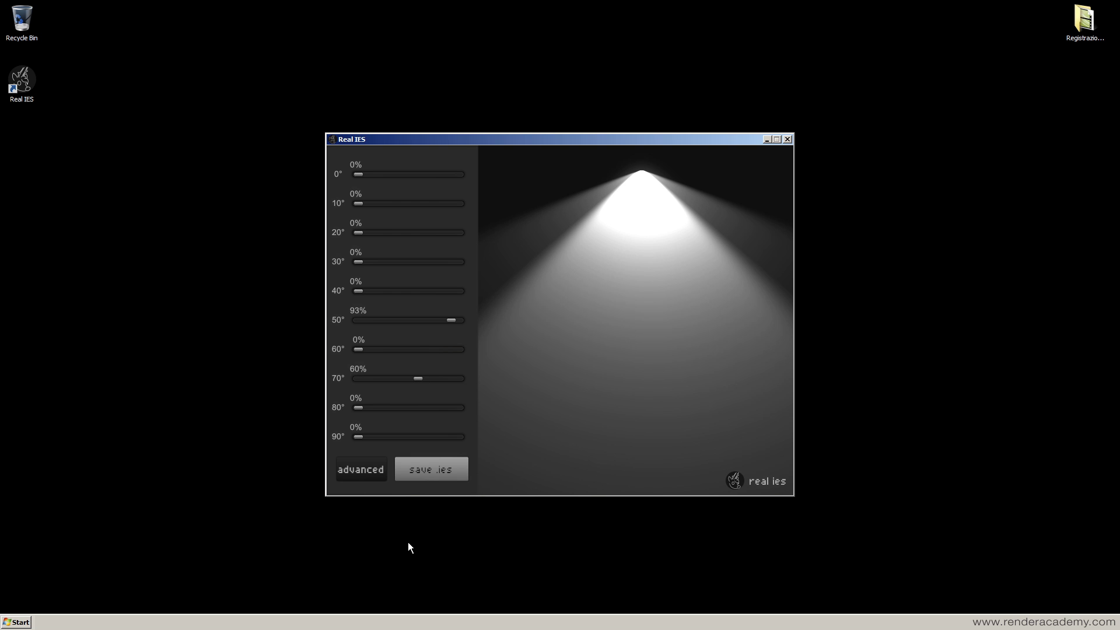
Save the wide profile and rename the file to wide.ies.
{"action": "left_click", "coordinate": [403, 474]}
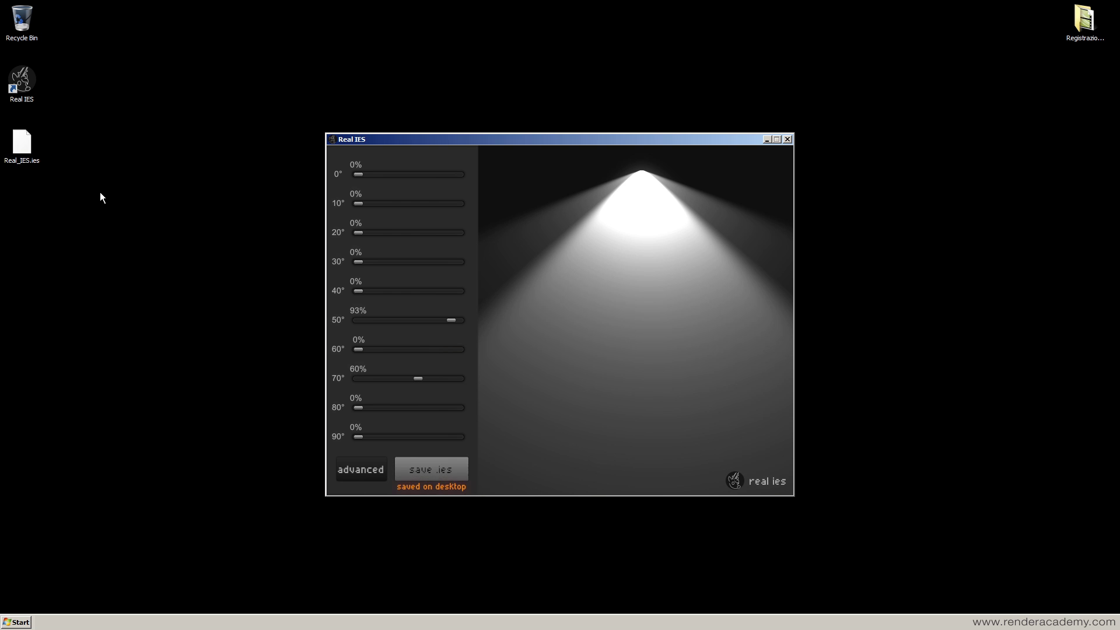
{"action": "left_click", "coordinate": [30, 157]}
{"action": "left_click", "coordinate": [30, 155]}
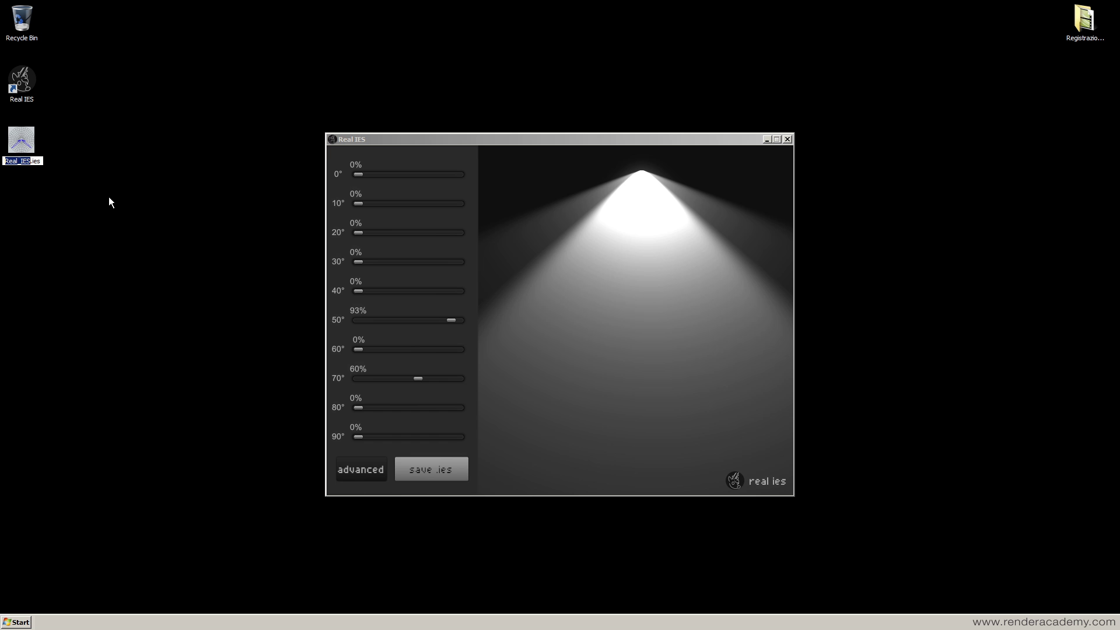
{"action": "type", "text": "wide"}
{"action": "key", "text": "Return"}
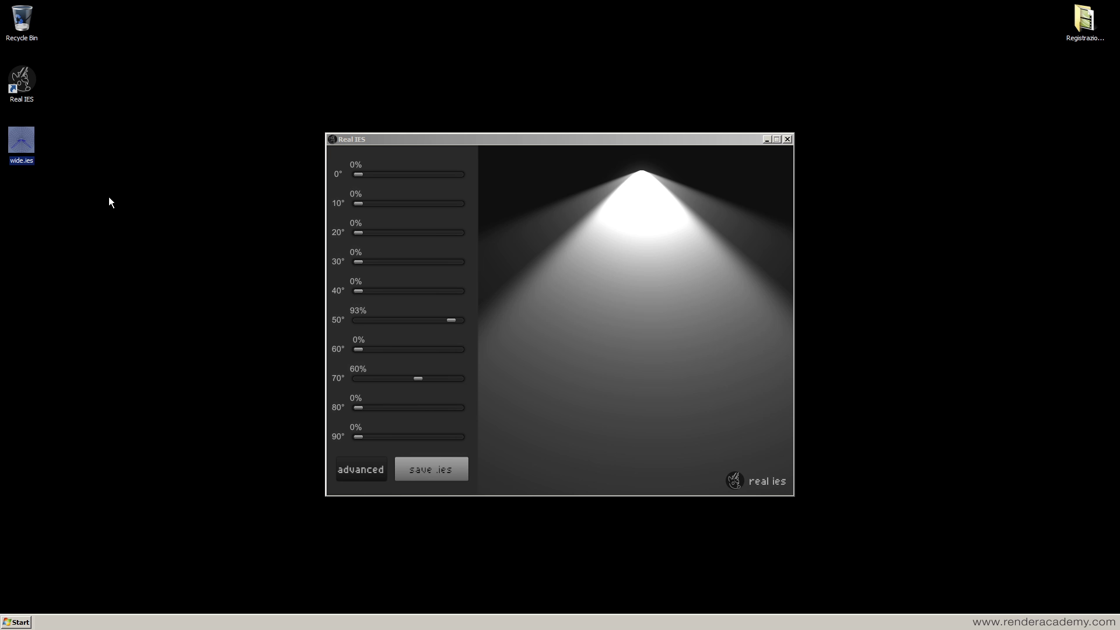
Make a narrow beam (0° 73%, 20° 39%, 50° and 70° zero) and save it as narrow.ies.
{"action": "left_click_drag", "start_coordinate": [421, 382], "coordinate": [343, 380]}
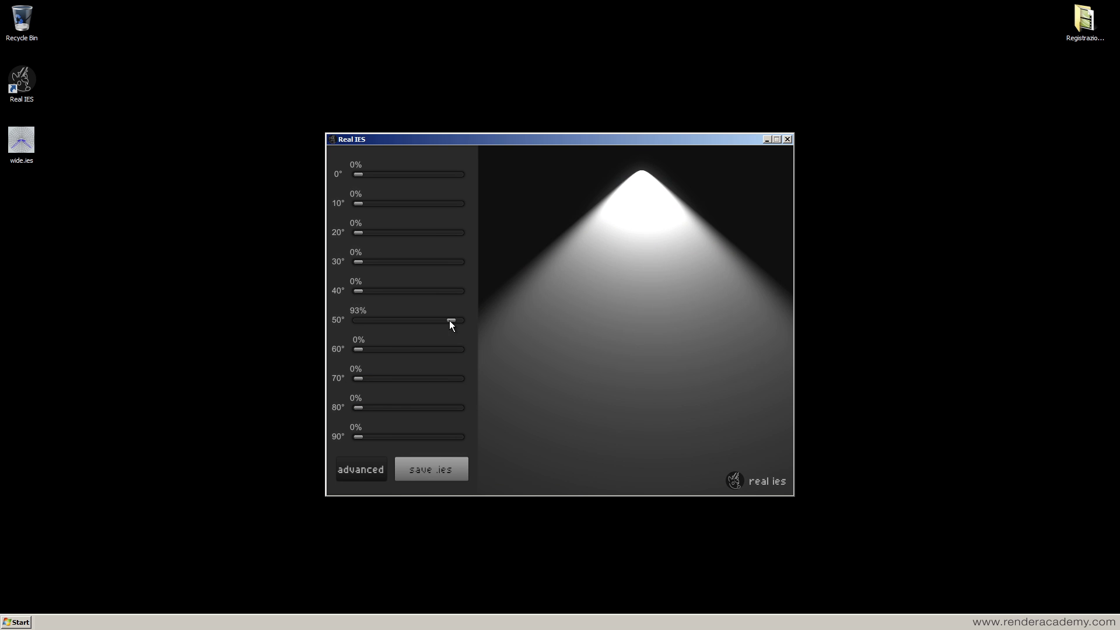
{"action": "left_click_drag", "start_coordinate": [449, 320], "coordinate": [350, 320]}
{"action": "left_click_drag", "start_coordinate": [358, 174], "coordinate": [433, 176]}
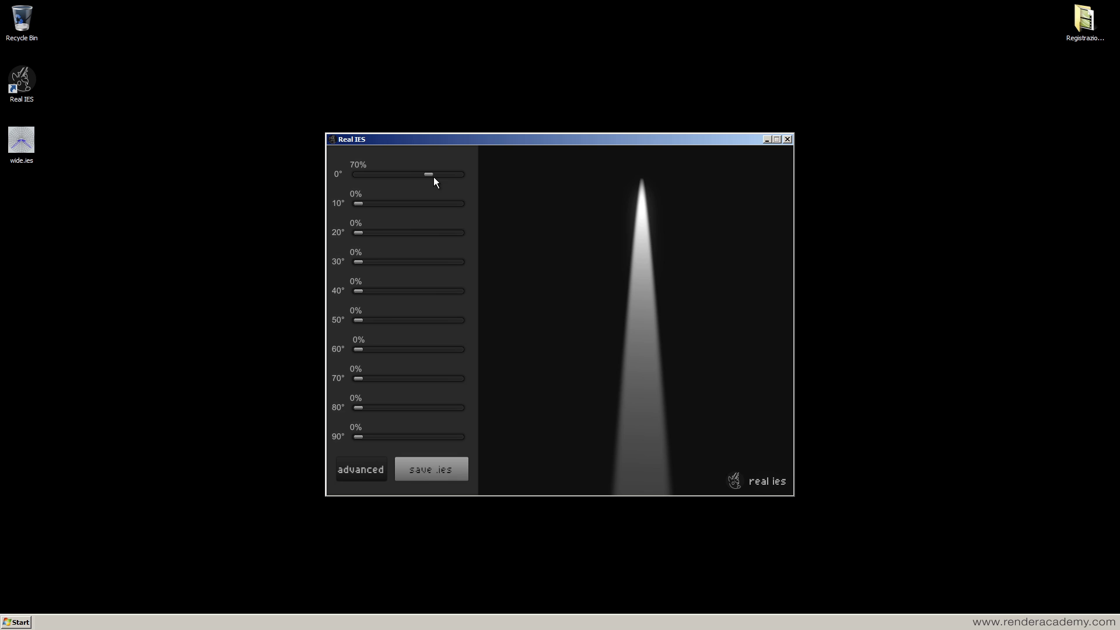
{"action": "left_click_drag", "start_coordinate": [368, 232], "coordinate": [400, 232]}
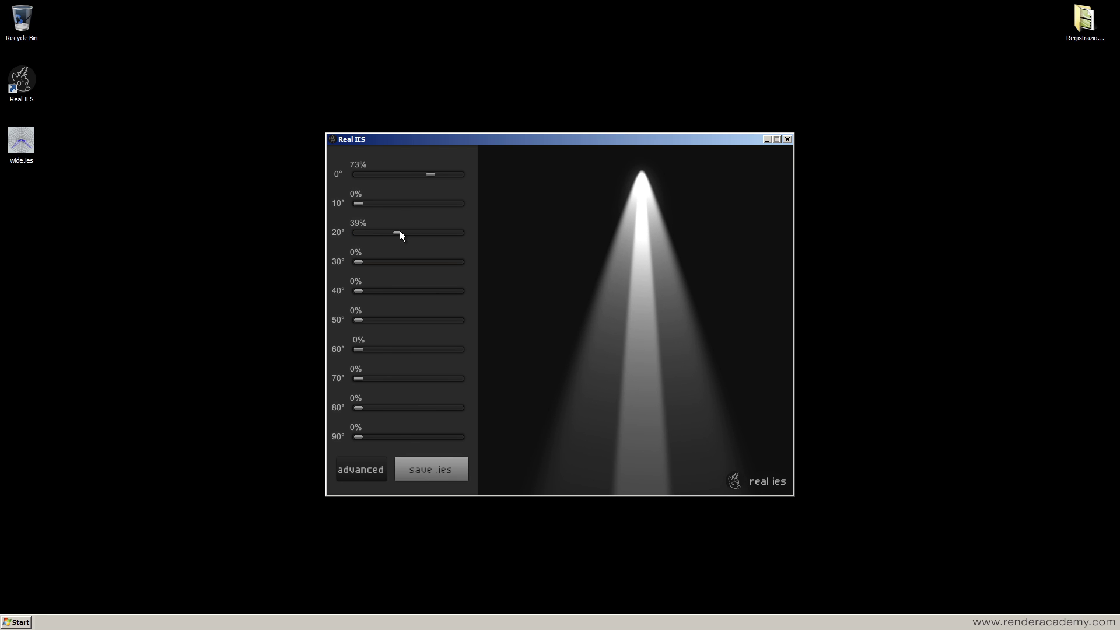
{"action": "left_click", "coordinate": [422, 465]}
{"action": "left_click", "coordinate": [24, 203]}
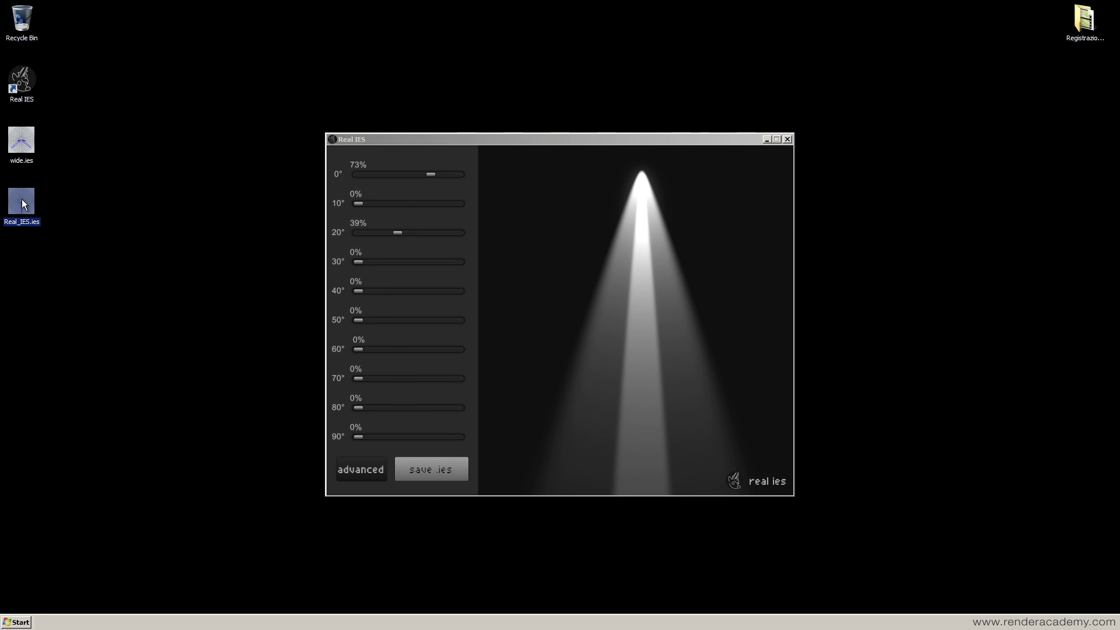
Confirm the name narrow.ies and raise the 50° and 70° intensities to widen the beam.
{"action": "key", "text": "Return"}
{"action": "left_click", "coordinate": [381, 452]}
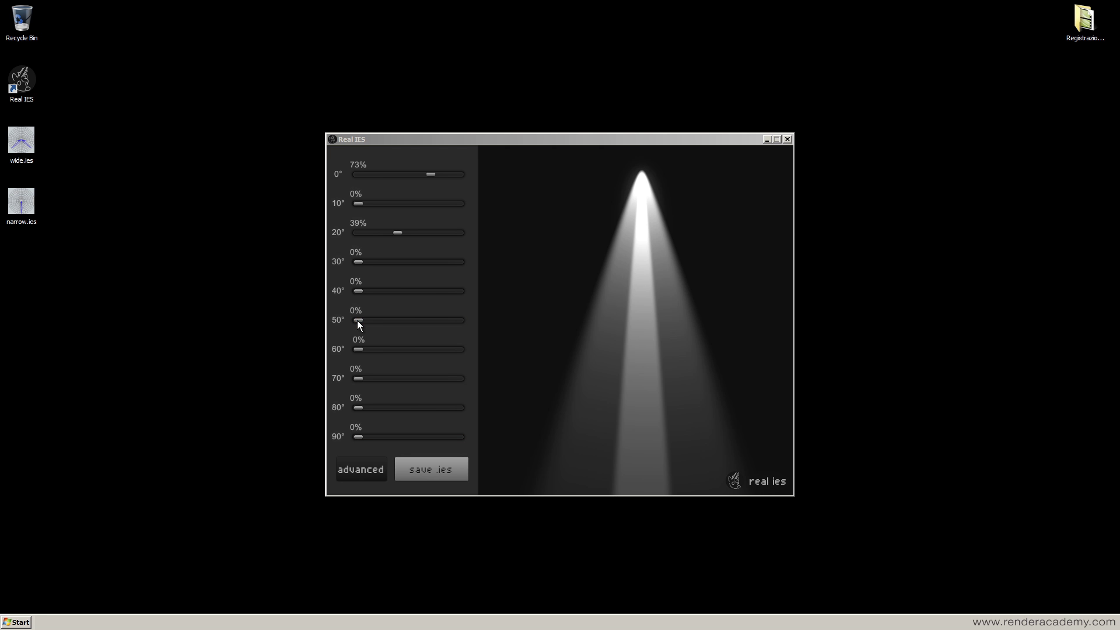
{"action": "left_click_drag", "start_coordinate": [357, 320], "coordinate": [402, 321]}
{"action": "left_click_drag", "start_coordinate": [362, 381], "coordinate": [380, 380]}
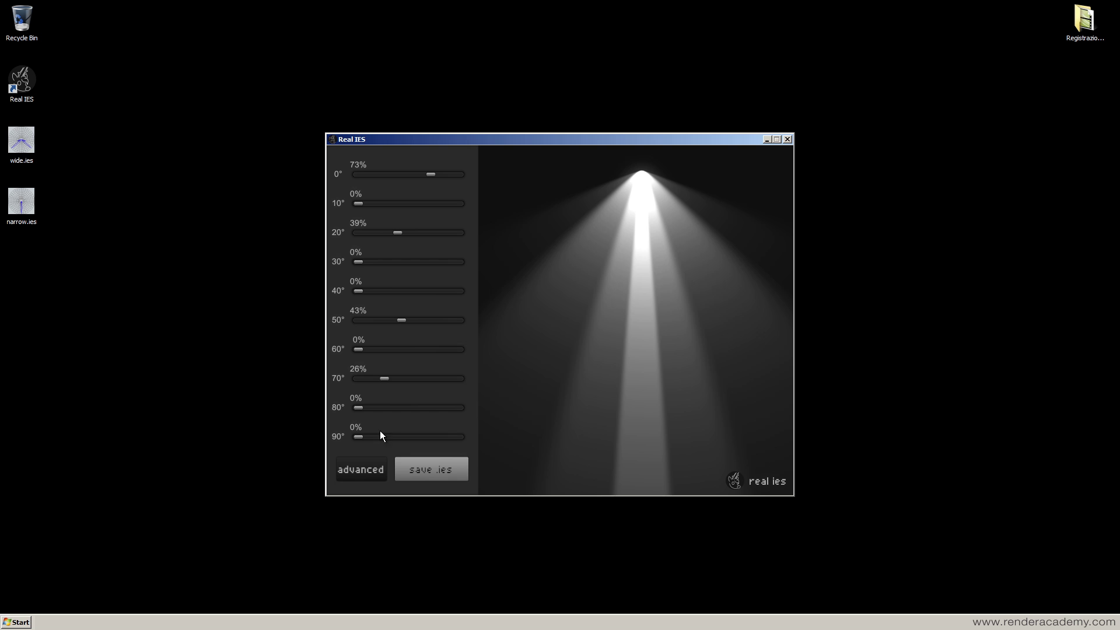
Enter 5000 lm flux, 150 W power and 250 cm height in the advanced settings.
{"action": "left_click", "coordinate": [355, 469]}
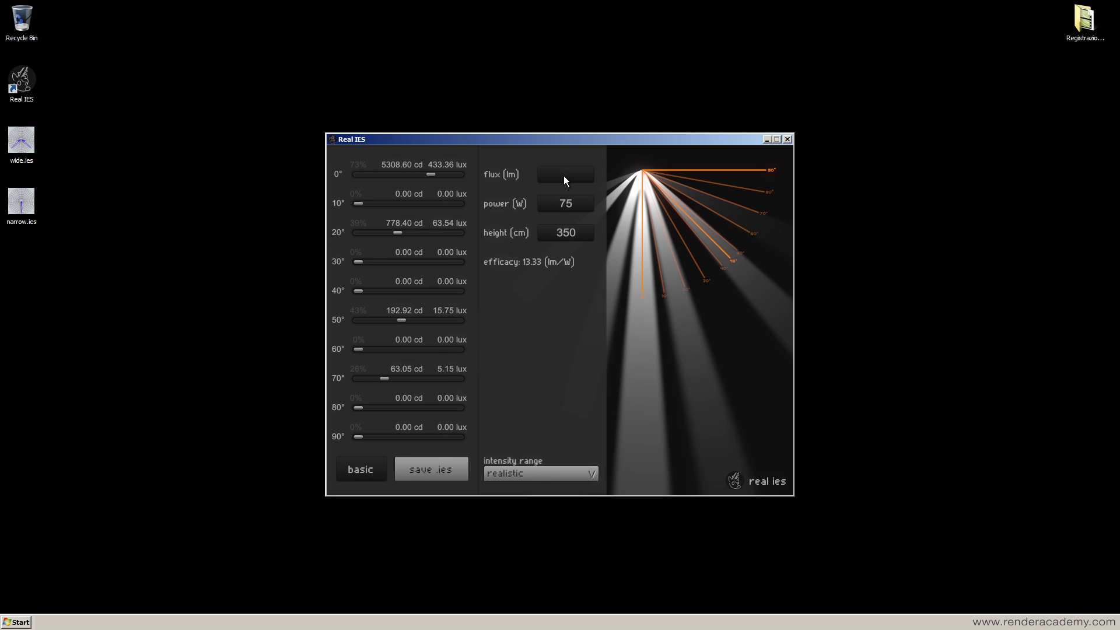
{"action": "type", "text": "5000"}
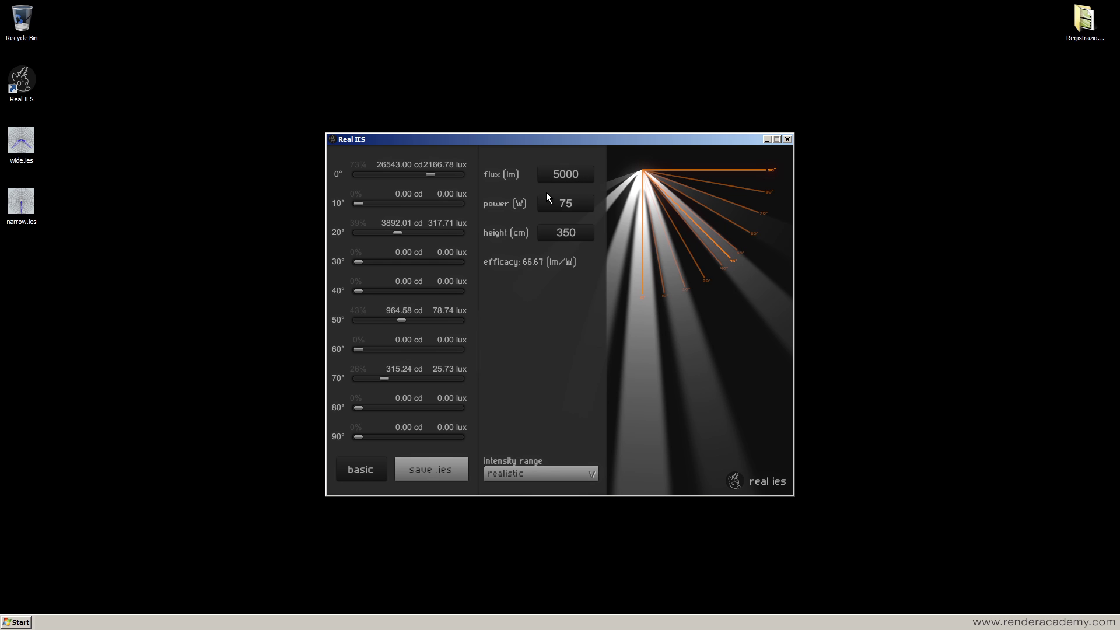
{"action": "type", "text": "150"}
{"action": "mouse_move", "coordinate": [444, 177]}
{"action": "left_mouse_down"}
{"action": "mouse_move", "coordinate": [420, 170]}
{"action": "mouse_move", "coordinate": [444, 172]}
{"action": "left_mouse_up"}
{"action": "type", "text": "250"}
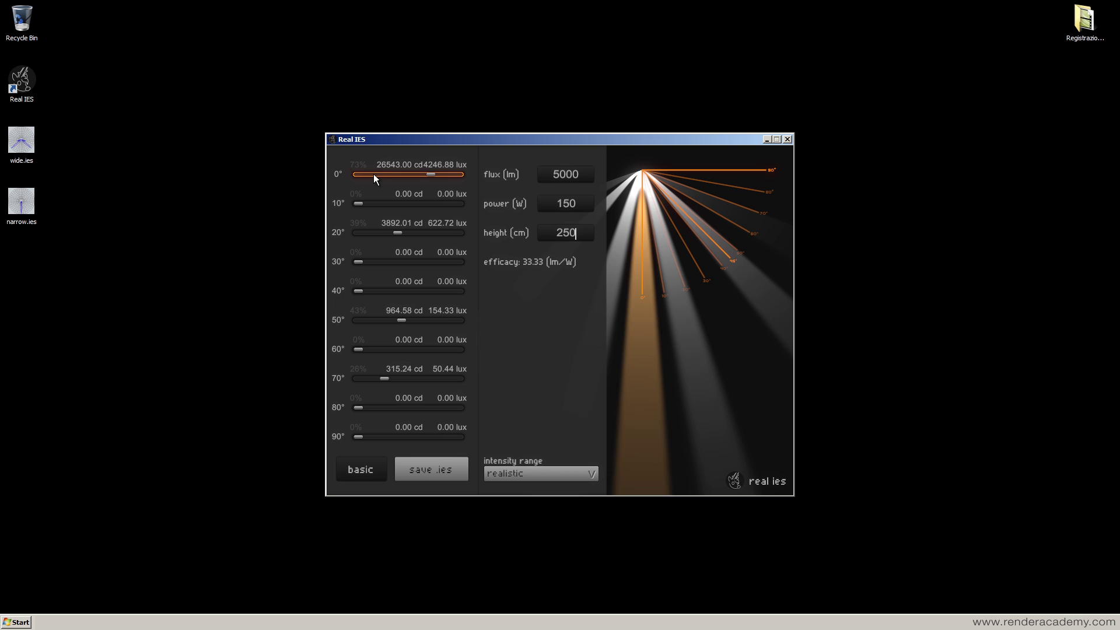
Fine-tune the 0°, 20° and 50° (to 44%) intensities and save the profile as Real_IES.ies.
{"action": "left_click_drag", "start_coordinate": [431, 174], "coordinate": [428, 174]}
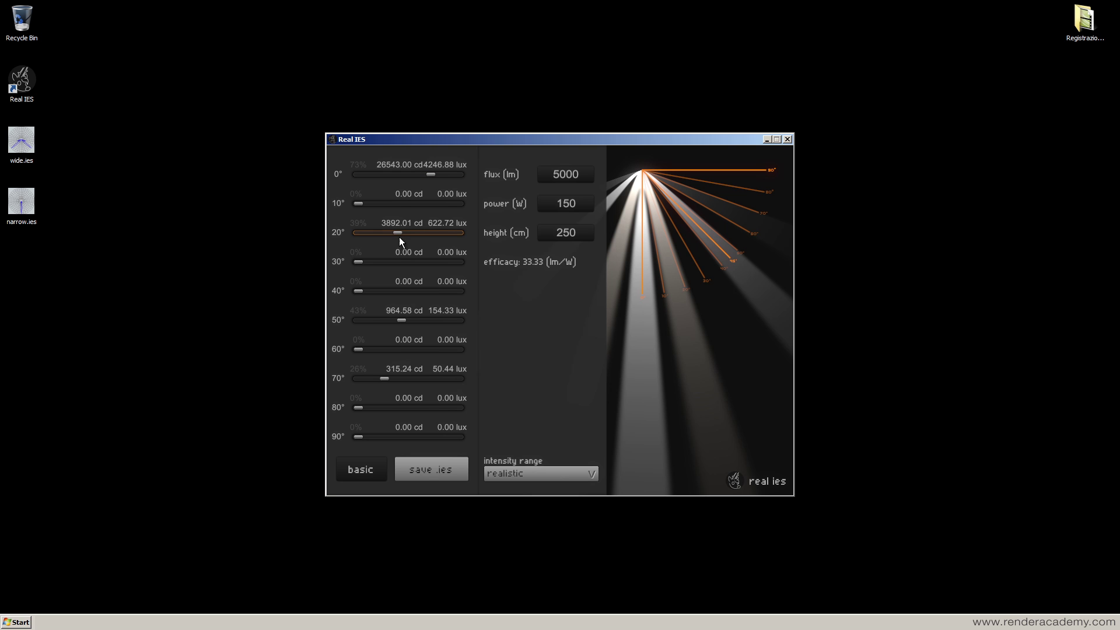
{"action": "left_click_drag", "start_coordinate": [398, 233], "coordinate": [395, 233]}
{"action": "left_click_drag", "start_coordinate": [401, 326], "coordinate": [403, 313]}
{"action": "left_click", "coordinate": [446, 467]}
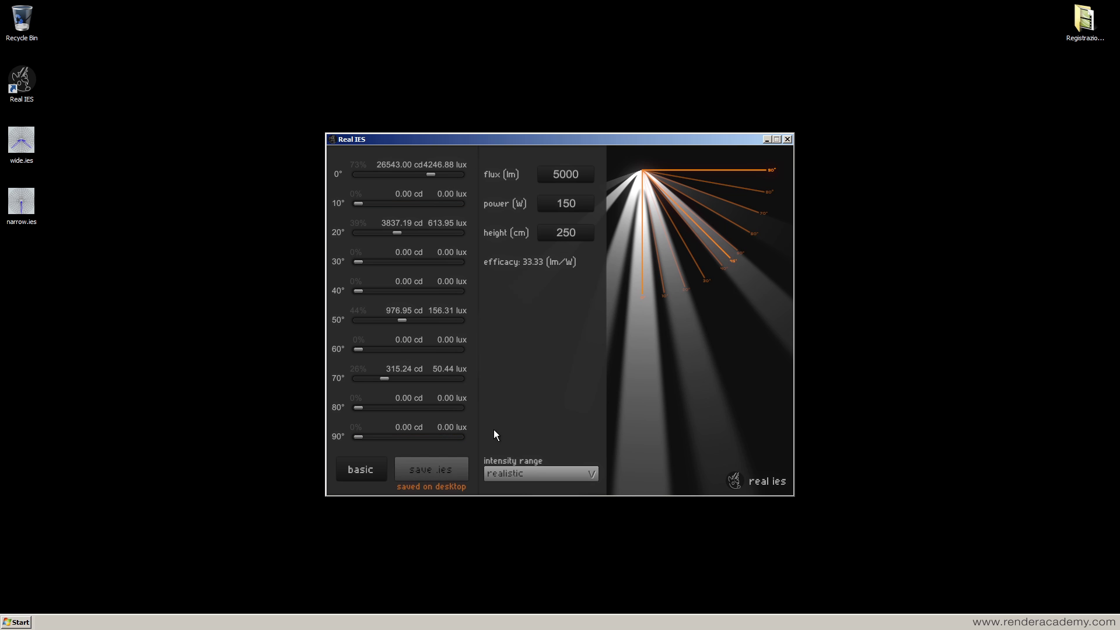
Close Real IES and rename the new profile file to balanced.ies.
{"action": "left_click", "coordinate": [787, 140]}
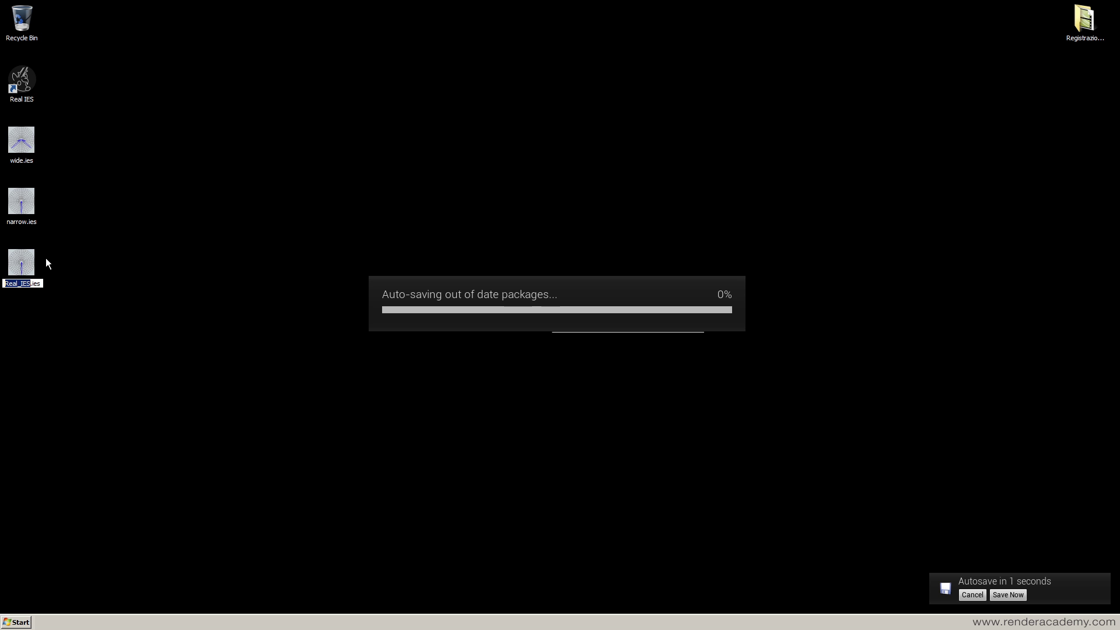
{"action": "type", "text": "balanced"}
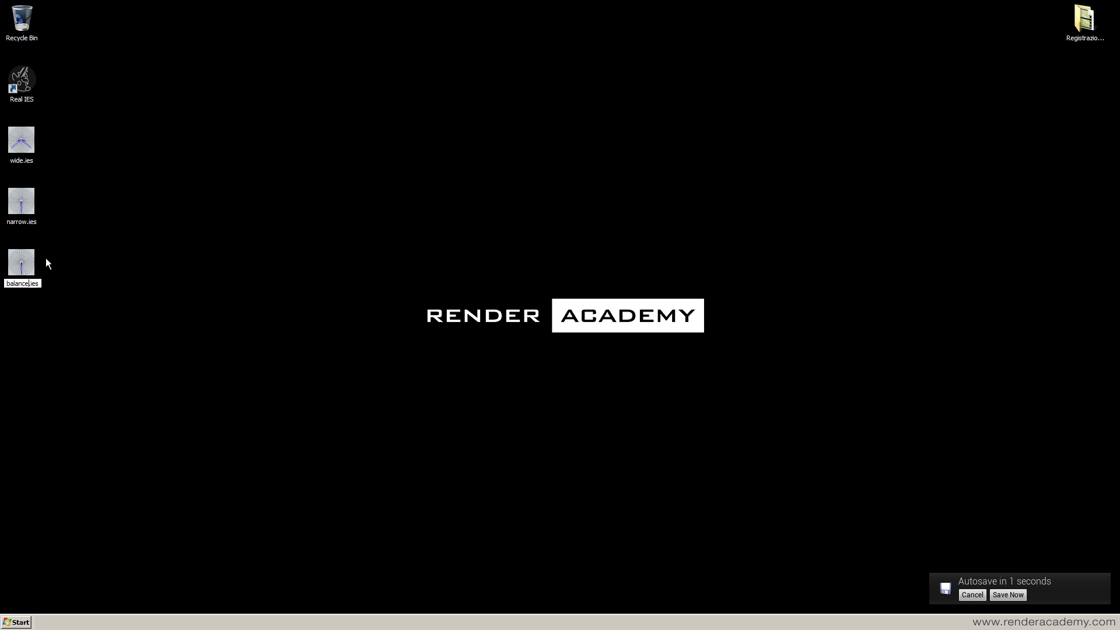
{"action": "key", "text": "Return"}
Create a New folder on the desktop, move the three .ies files into it, and open it.
{"action": "right_click", "coordinate": [111, 211]}
{"action": "mouse_move", "coordinate": [161, 302]}
{"action": "left_click", "coordinate": [274, 303]}
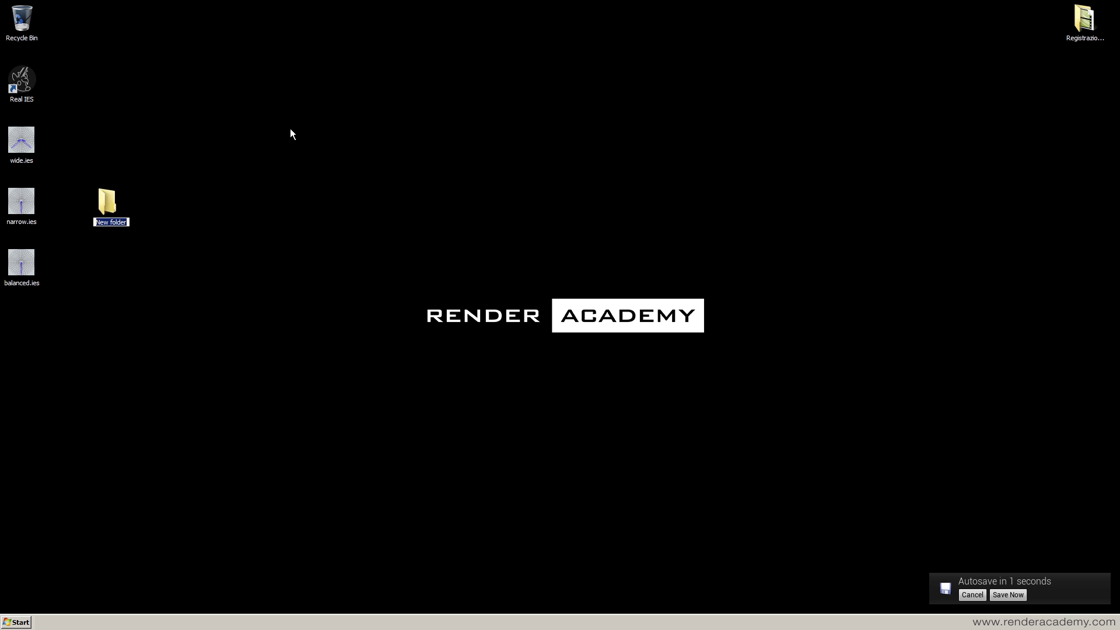
{"action": "left_click_drag", "start_coordinate": [68, 318], "coordinate": [26, 135]}
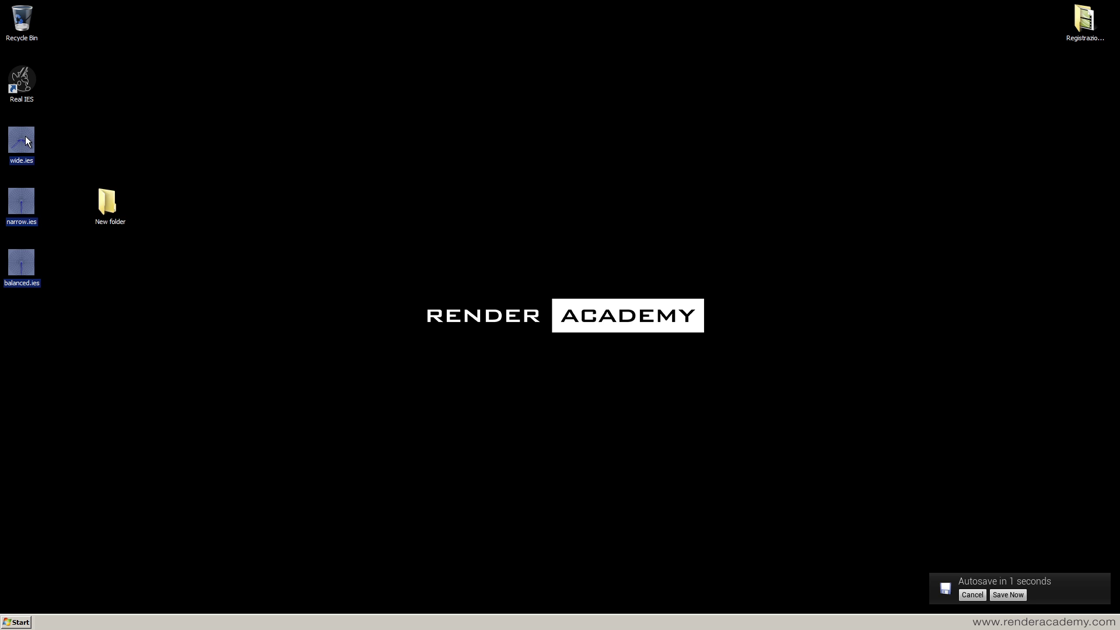
{"action": "left_click_drag", "start_coordinate": [113, 207], "coordinate": [108, 205]}
{"action": "double_click", "coordinate": [107, 203]}
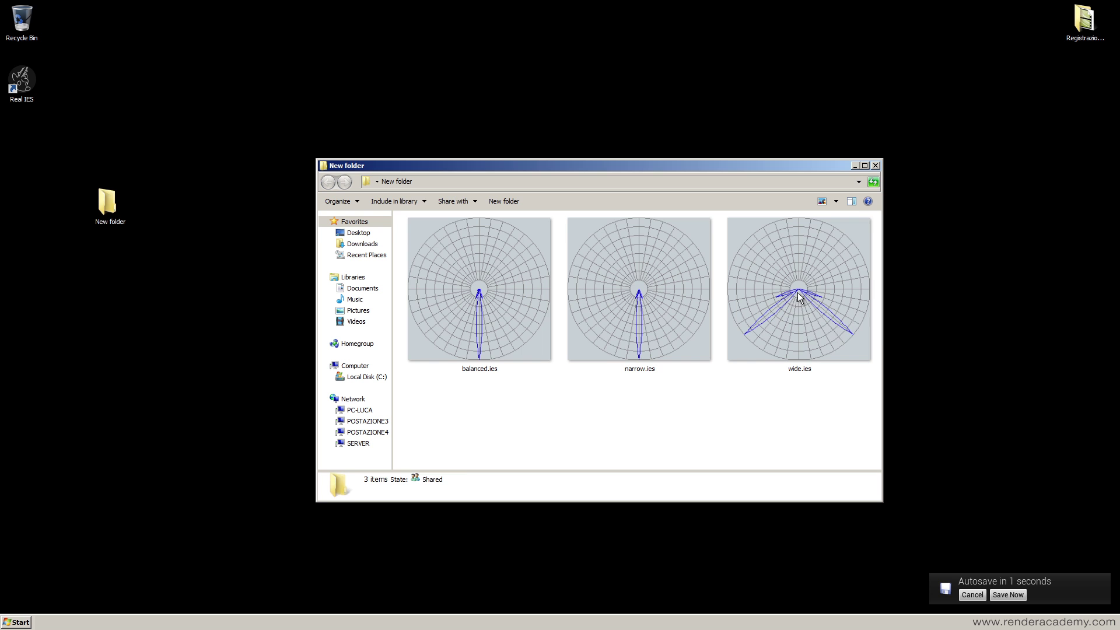
Move the three .ies files back onto the desktop and delete the empty folder.
{"action": "left_click_drag", "start_coordinate": [804, 424], "coordinate": [538, 314]}
{"action": "left_click_drag", "start_coordinate": [495, 290], "coordinate": [215, 243]}
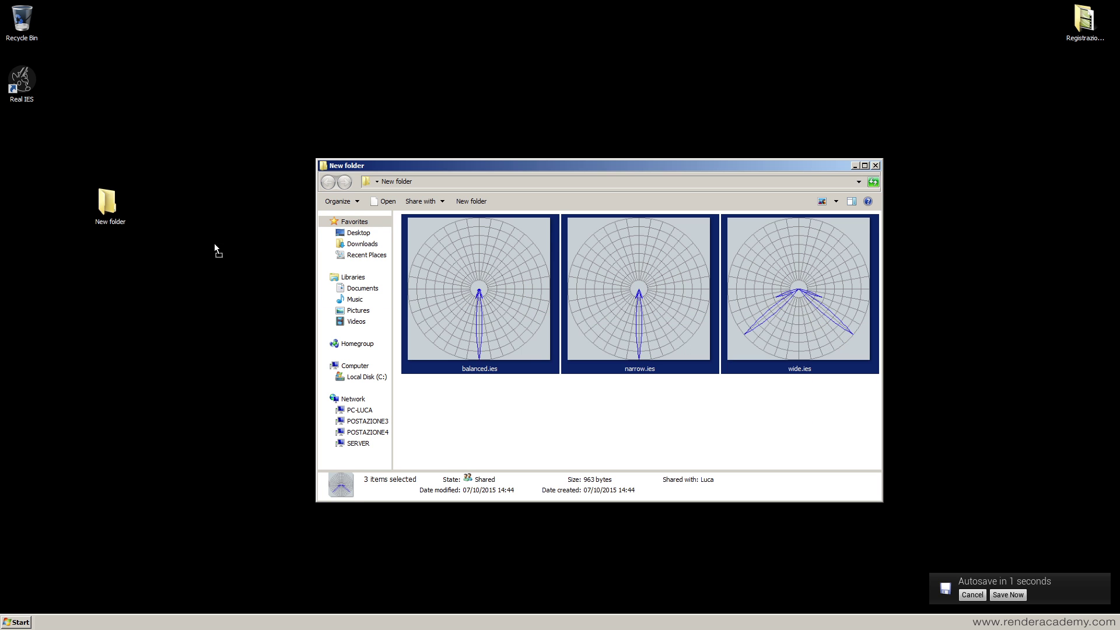
{"action": "left_click_drag", "start_coordinate": [16, 177], "coordinate": [16, 177]}
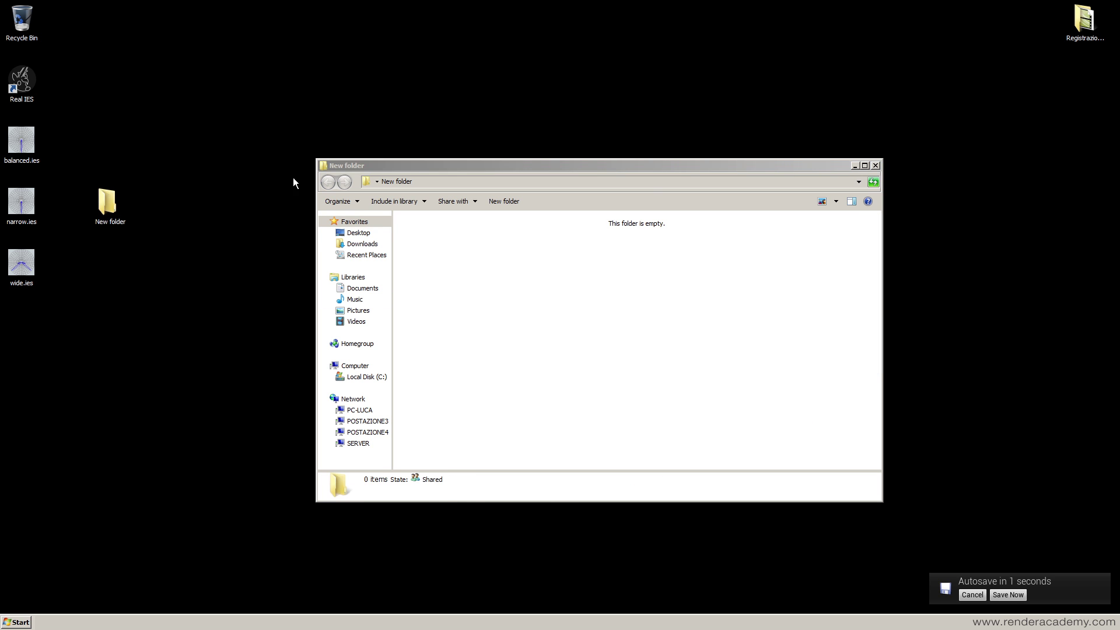
{"action": "left_click", "coordinate": [876, 165]}
{"action": "left_click_drag", "start_coordinate": [212, 288], "coordinate": [97, 173]}
{"action": "key", "text": "Delete"}
{"action": "key", "text": "Return"}
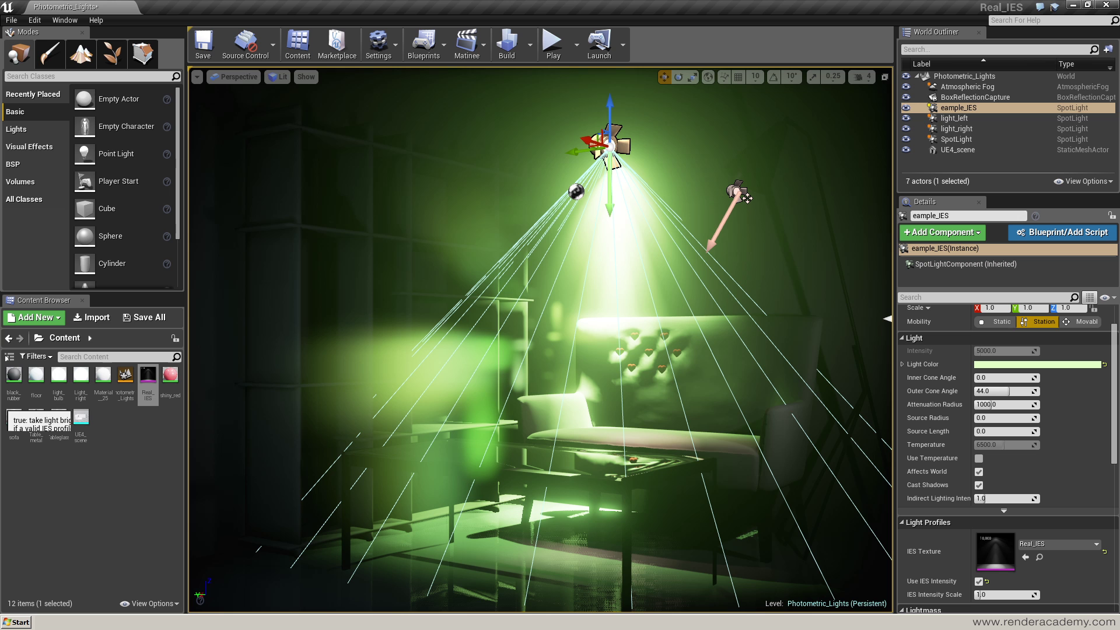
Import balanced.ies, narrow.ies and wide.ies from the desktop into the project's Content folder.
{"action": "left_click", "coordinate": [95, 318]}
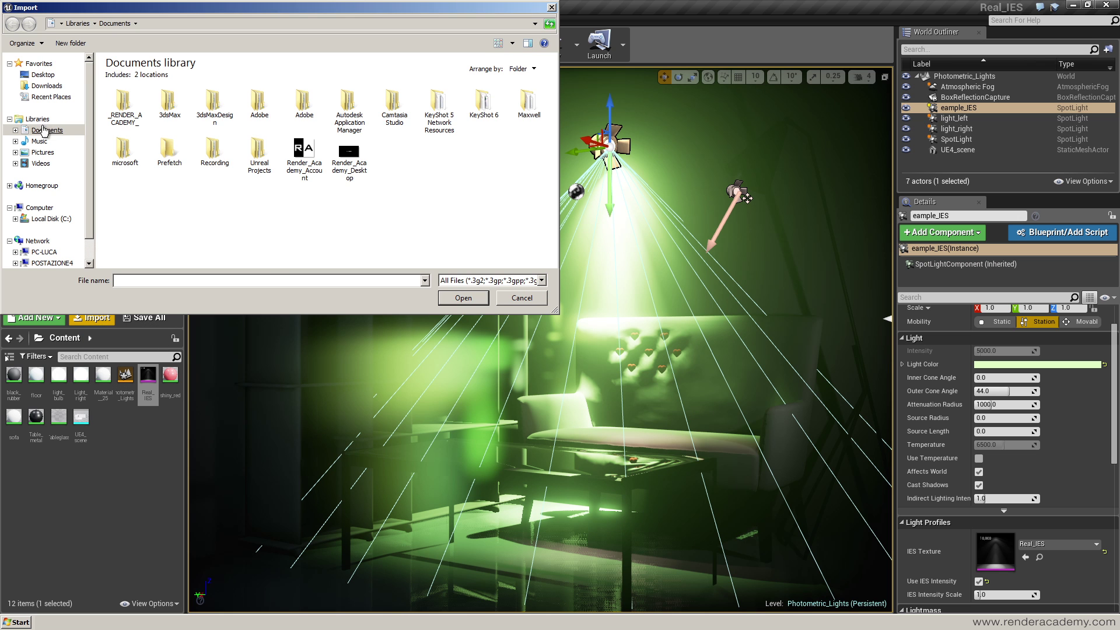
{"action": "left_click", "coordinate": [44, 75]}
{"action": "left_click", "coordinate": [147, 140]}
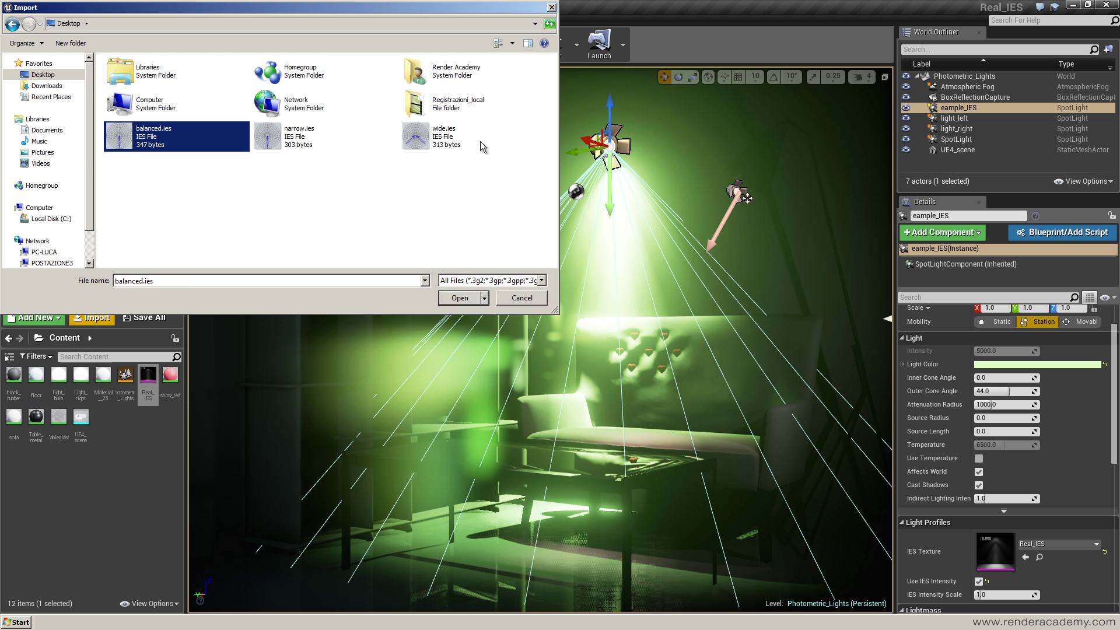
{"action": "left_click", "coordinate": [478, 141], "text": "shift"}
{"action": "left_click", "coordinate": [465, 301]}
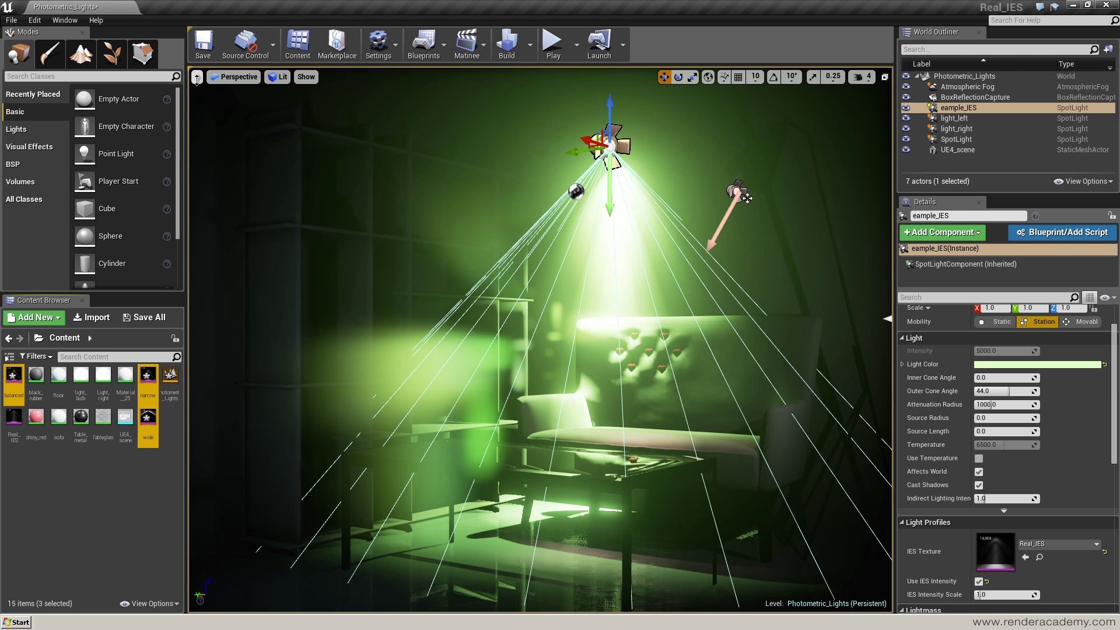
Save the level and hide light_left and light_right in the World Outliner.
{"action": "left_click", "coordinate": [202, 51]}
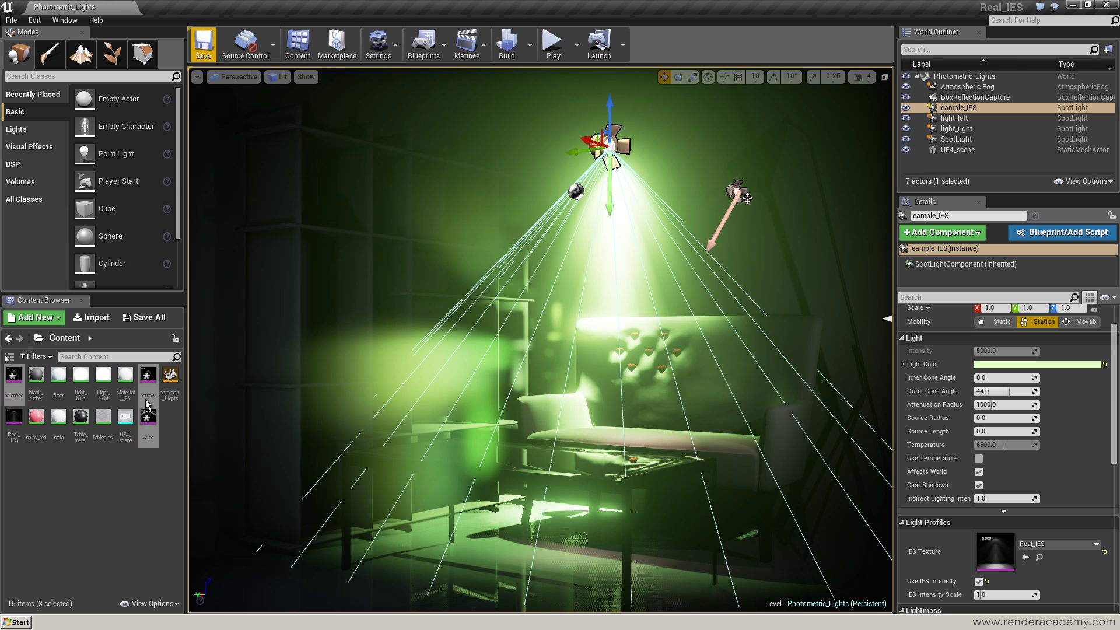
{"action": "left_click", "coordinate": [135, 477]}
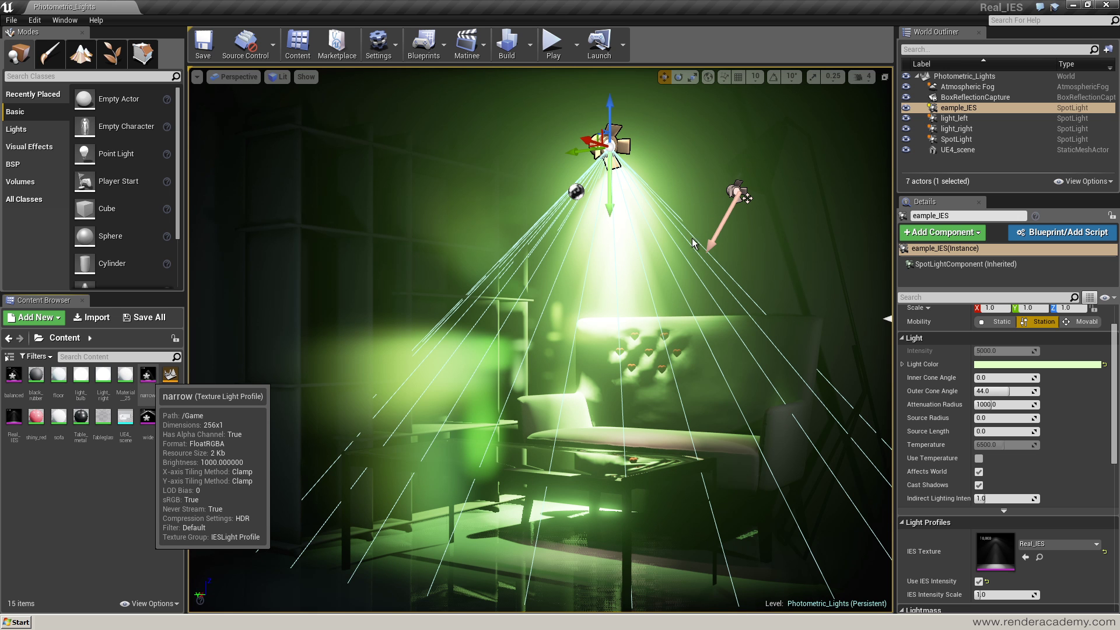
{"action": "left_click", "coordinate": [905, 119]}
{"action": "left_click", "coordinate": [913, 141]}
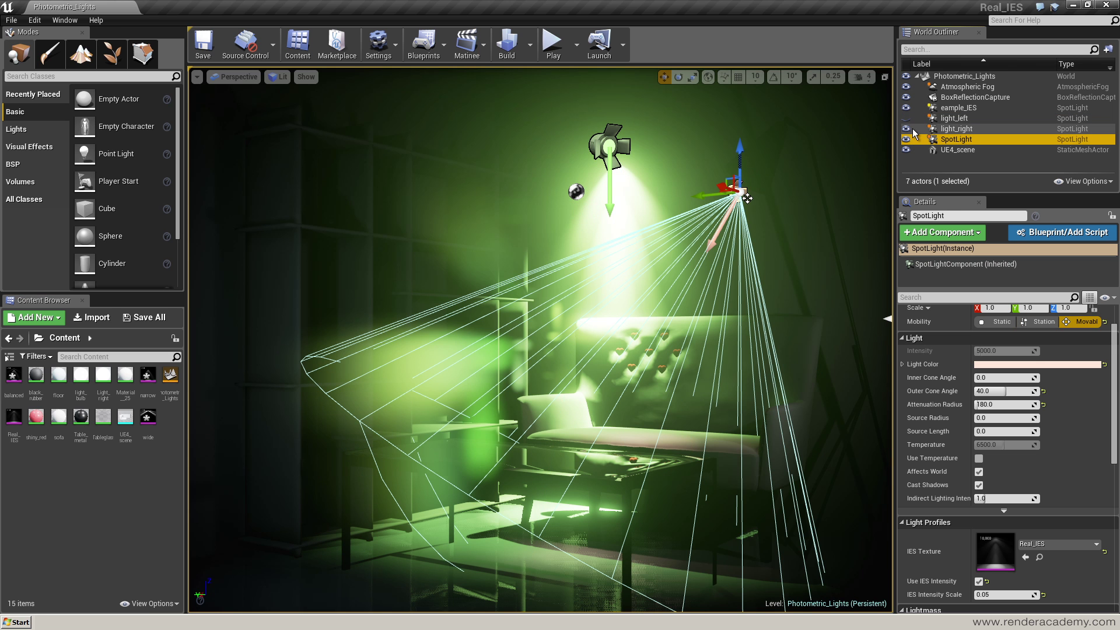
Set SpotLight's IES Intensity Scale and the Intensity of light_right and light_left to 0.
{"action": "left_click", "coordinate": [905, 129]}
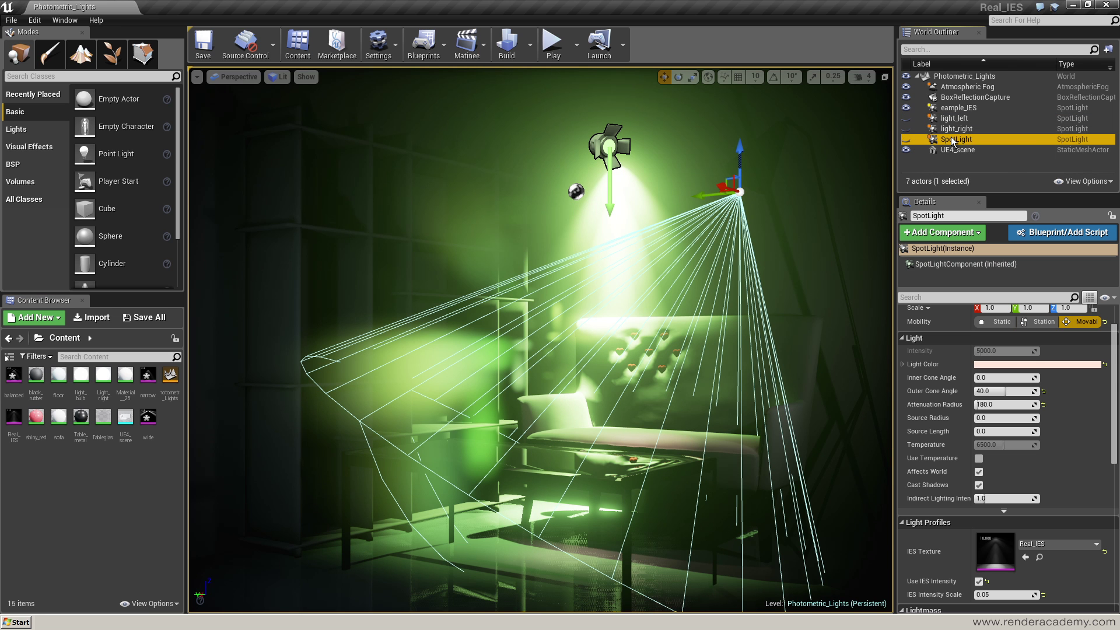
{"action": "left_click", "coordinate": [994, 593]}
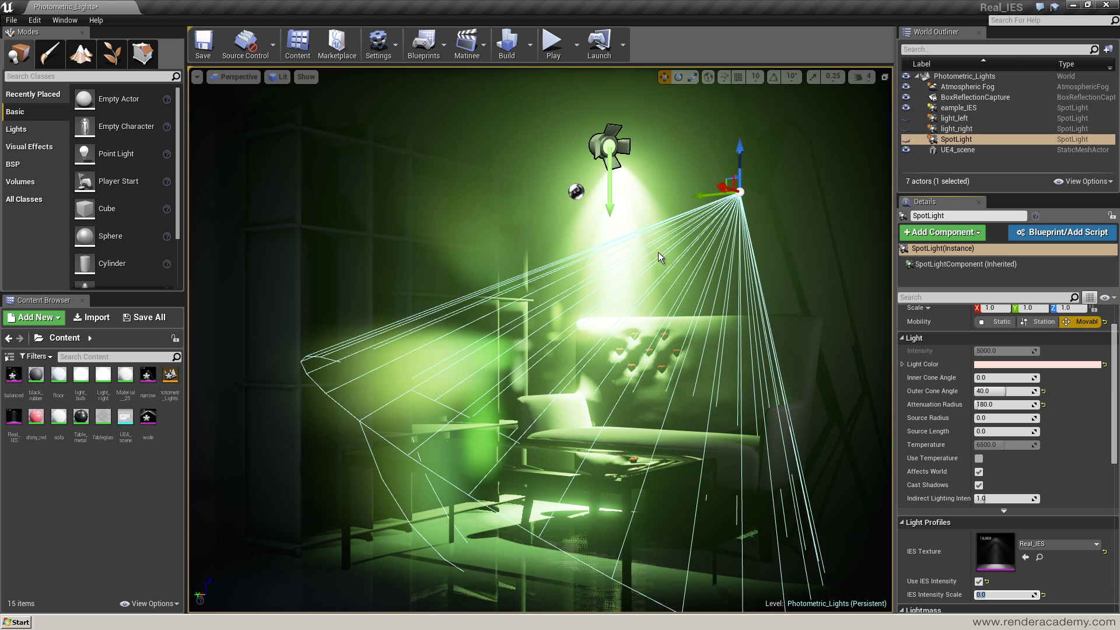
{"action": "left_click", "coordinate": [956, 128]}
{"action": "left_click", "coordinate": [992, 351]}
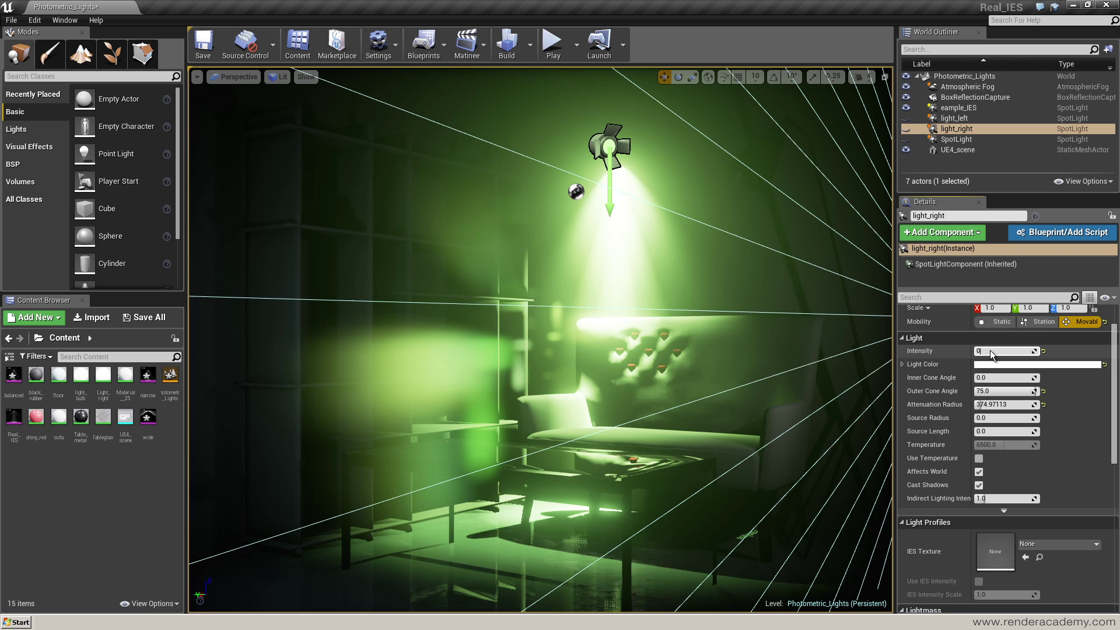
{"action": "key", "text": "Return"}
{"action": "left_click", "coordinate": [954, 119]}
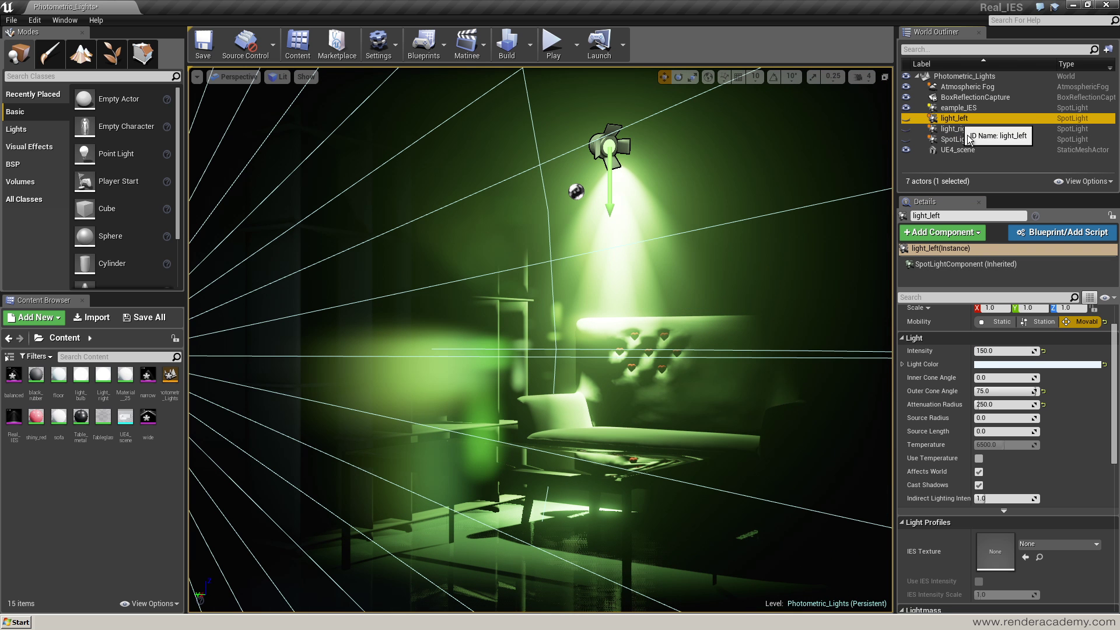
{"action": "left_click", "coordinate": [993, 352]}
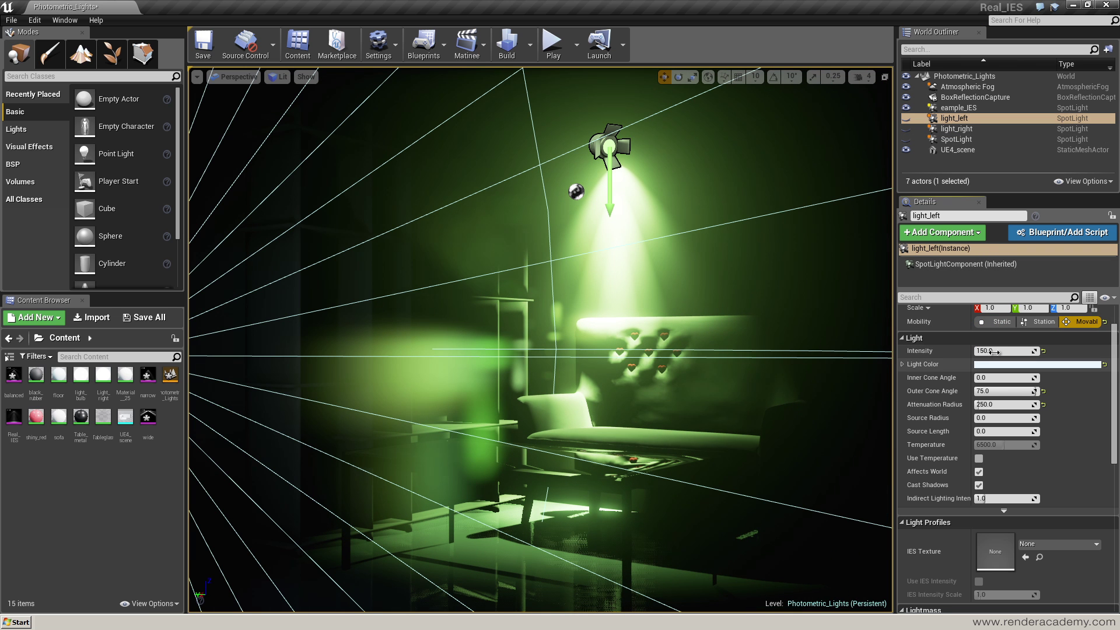
{"action": "type", "text": "0"}
{"action": "key", "text": "Return"}
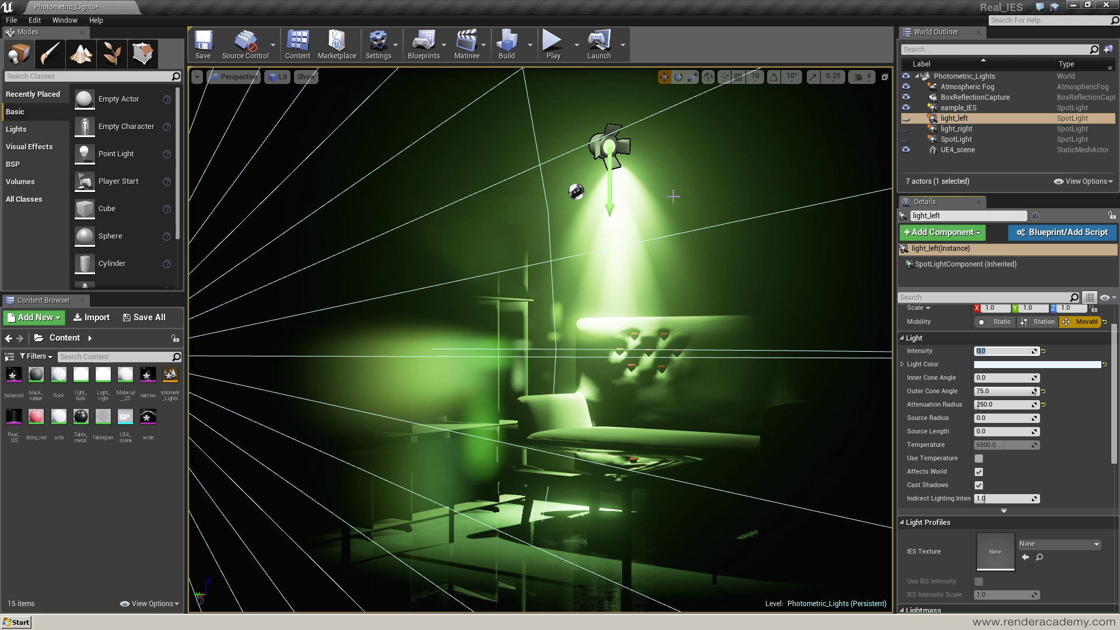
Assign the narrow IES profile to eample_IES's IES Texture slot, tightening the beam on the sofa.
{"action": "left_click", "coordinate": [957, 109]}
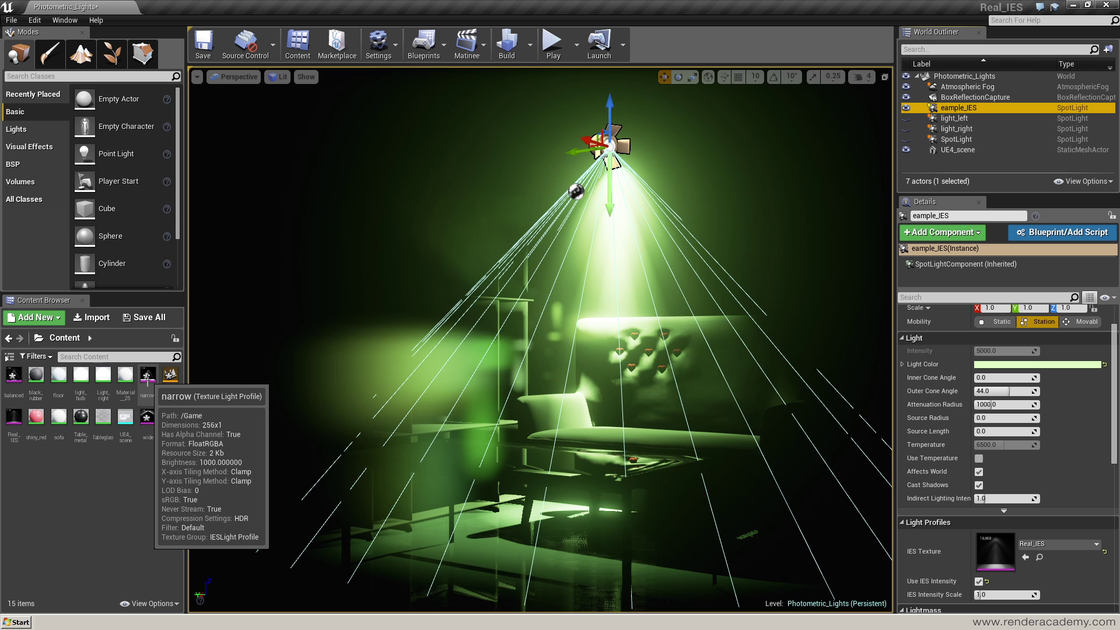
{"action": "left_click_drag", "start_coordinate": [255, 419], "coordinate": [431, 502]}
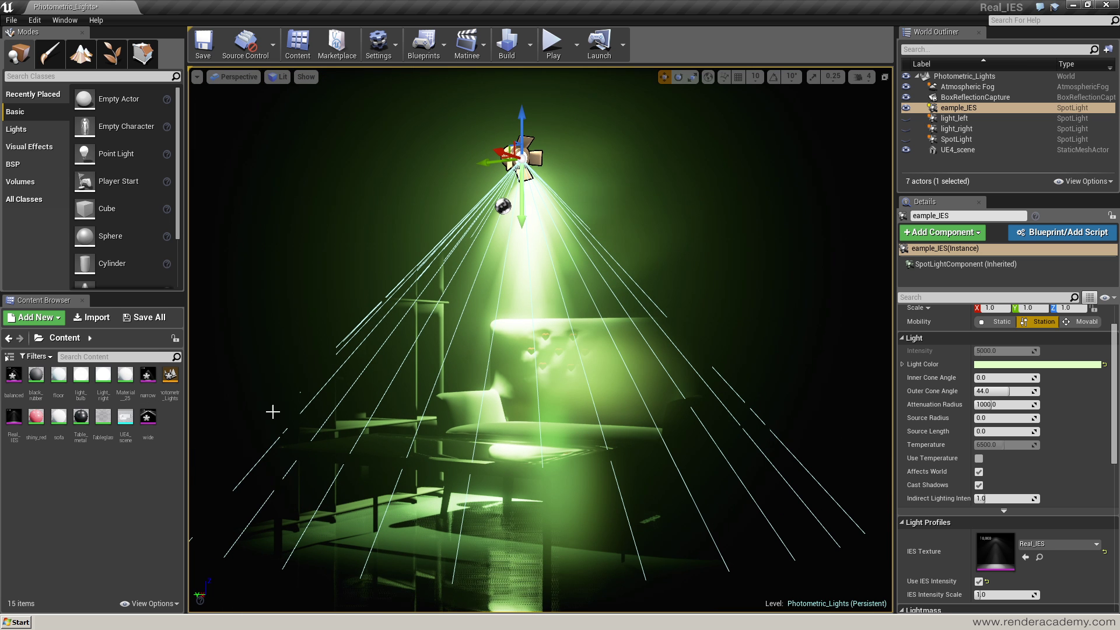
{"action": "left_click", "coordinate": [148, 379]}
{"action": "left_click_drag", "start_coordinate": [368, 390], "coordinate": [995, 551]}
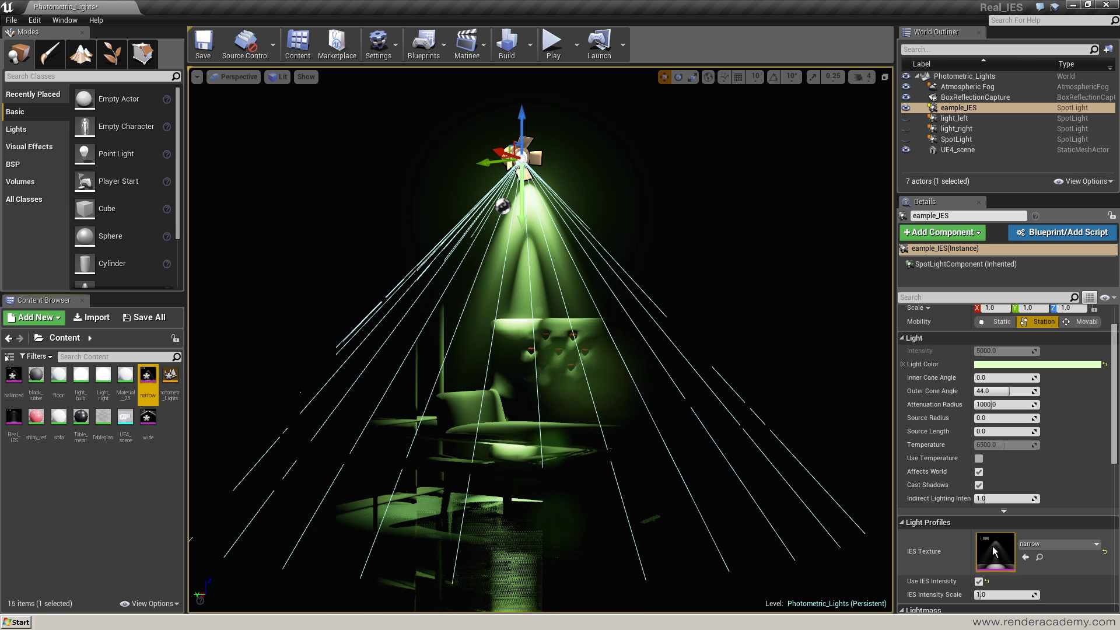
{"action": "mouse_move", "coordinate": [554, 432]}
{"action": "left_mouse_down"}
{"action": "mouse_move", "coordinate": [532, 408]}
{"action": "mouse_move", "coordinate": [557, 133]}
{"action": "mouse_move", "coordinate": [551, 418]}
{"action": "left_mouse_up"}
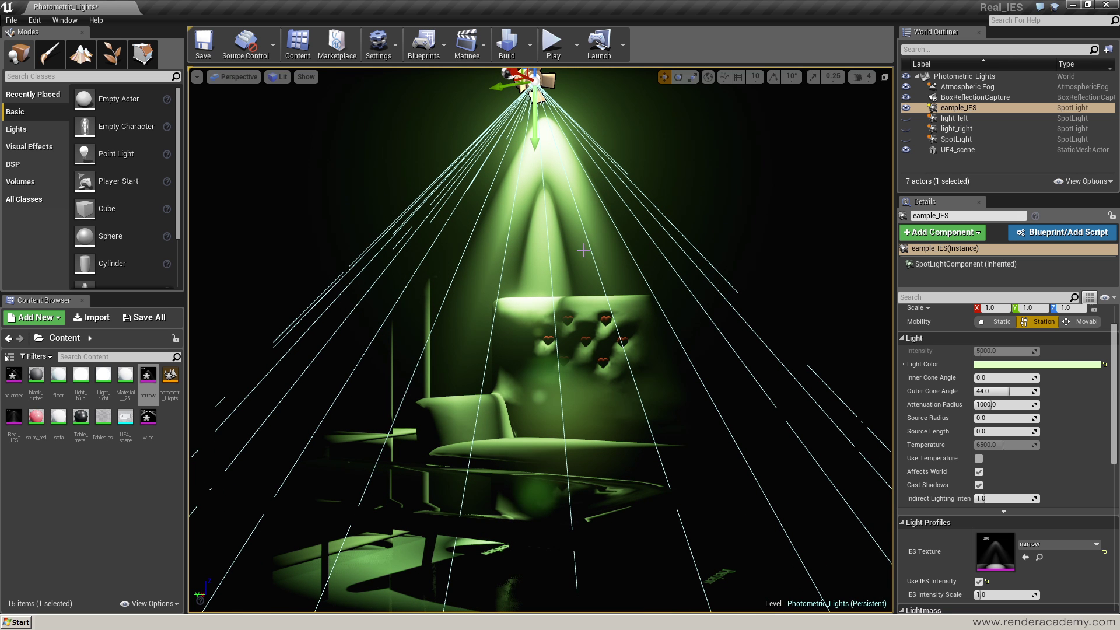
Set eample_IES's Light Color to warm peach FFCF9C and nudge the spotlight above the chair.
{"action": "left_click", "coordinate": [1044, 364]}
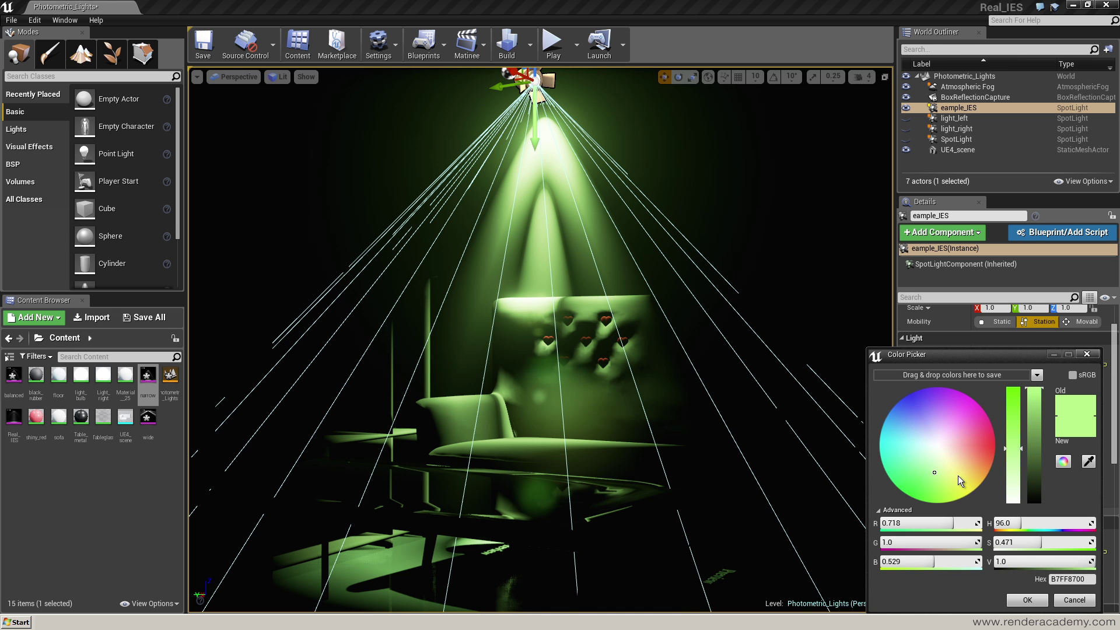
{"action": "left_click_drag", "start_coordinate": [958, 475], "coordinate": [960, 469]}
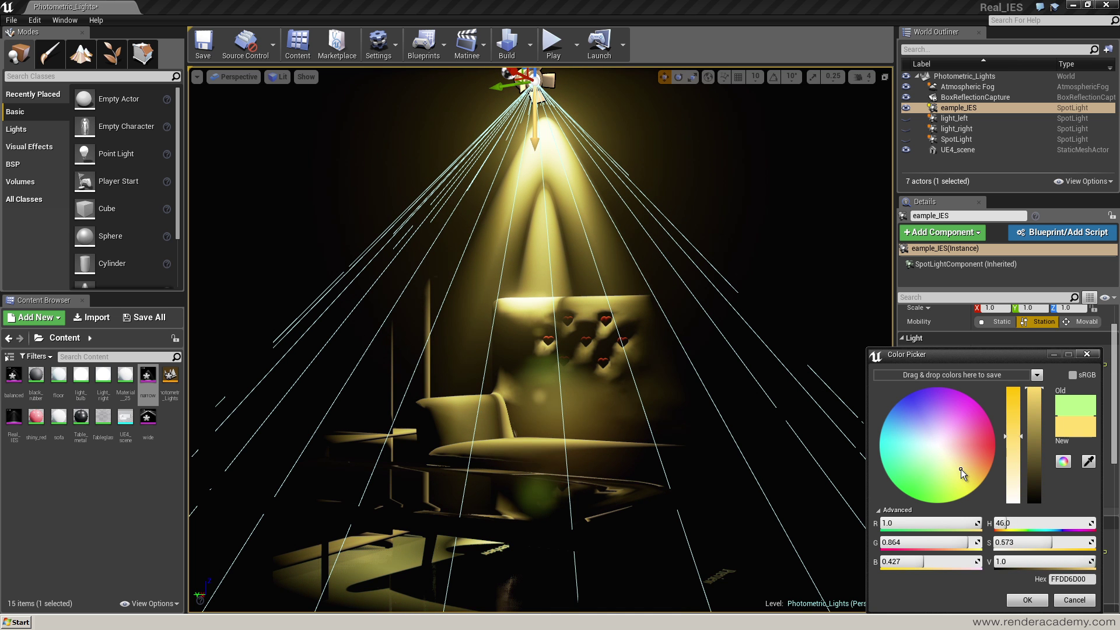
{"action": "left_click", "coordinate": [972, 464]}
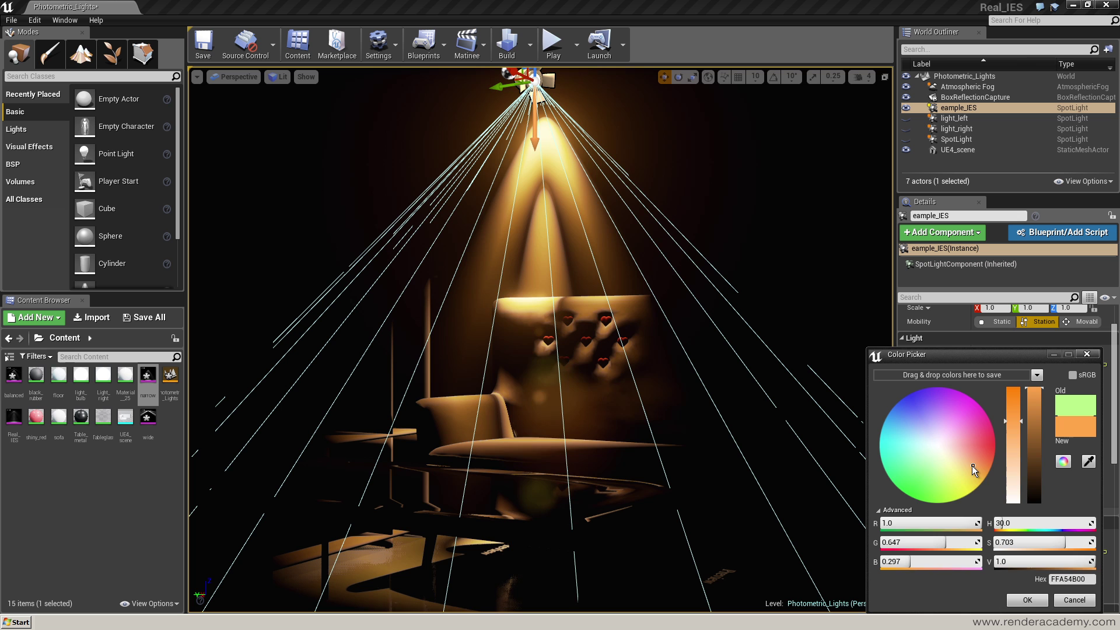
{"action": "mouse_move", "coordinate": [1012, 437]}
{"action": "left_mouse_down"}
{"action": "mouse_move", "coordinate": [1012, 501]}
{"action": "mouse_move", "coordinate": [1013, 457]}
{"action": "left_mouse_up"}
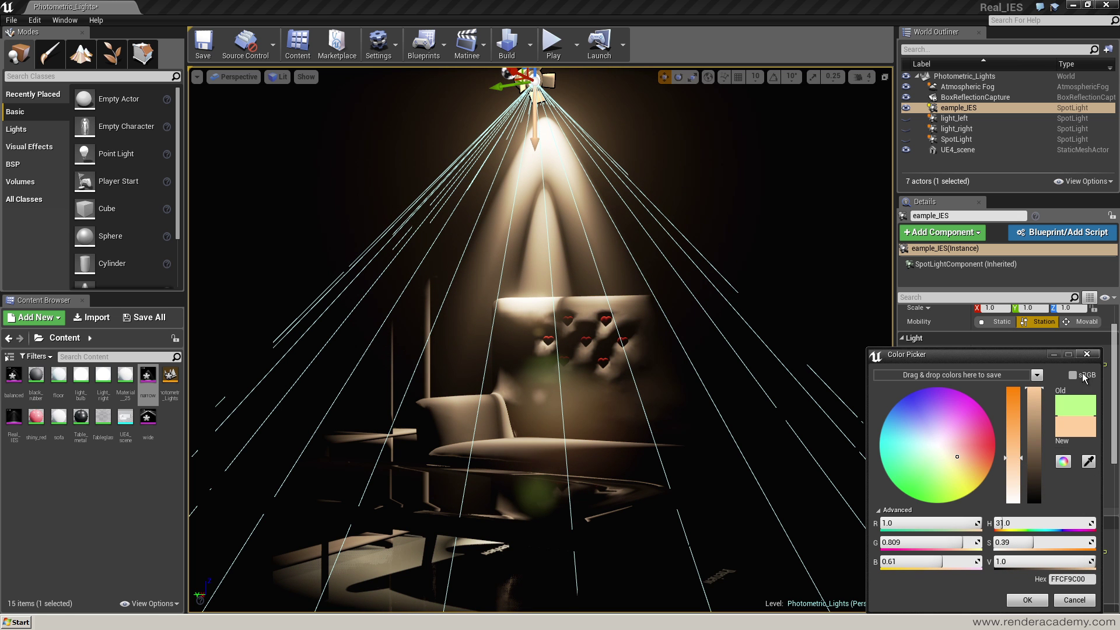
{"action": "left_click", "coordinate": [1087, 355]}
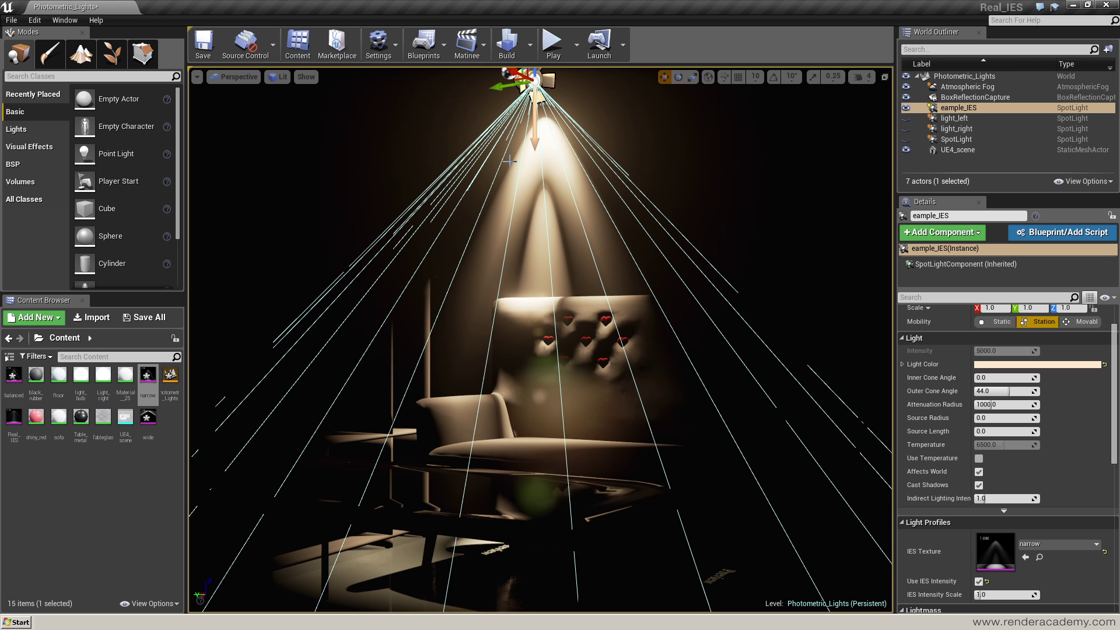
{"action": "right_click_drag", "start_coordinate": [509, 161], "coordinate": [516, 124]}
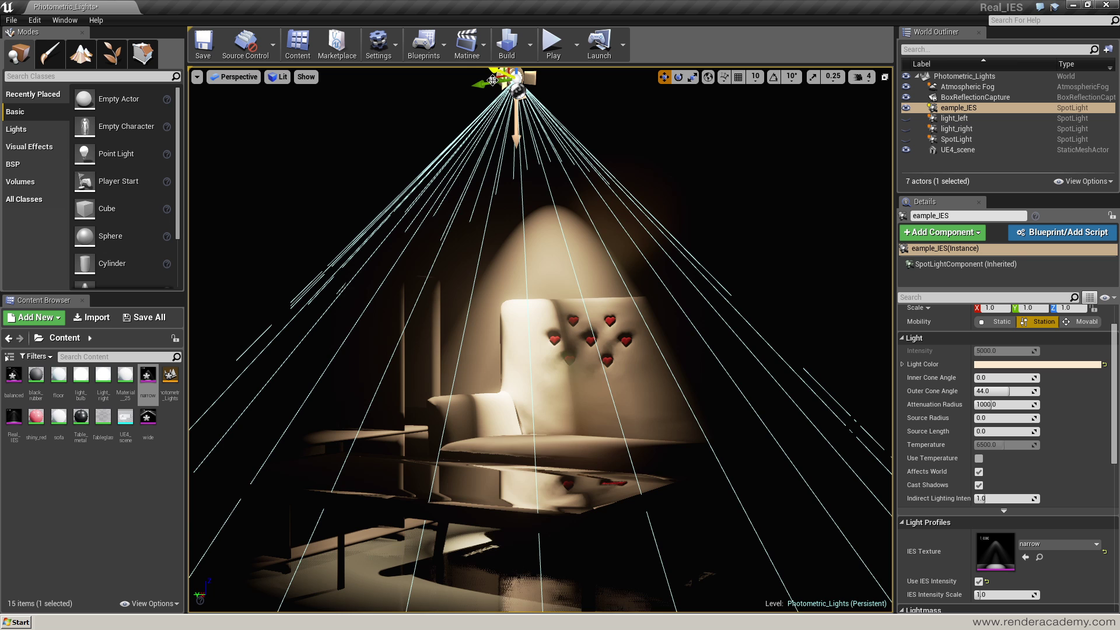
{"action": "left_click_drag", "start_coordinate": [525, 83], "coordinate": [518, 84]}
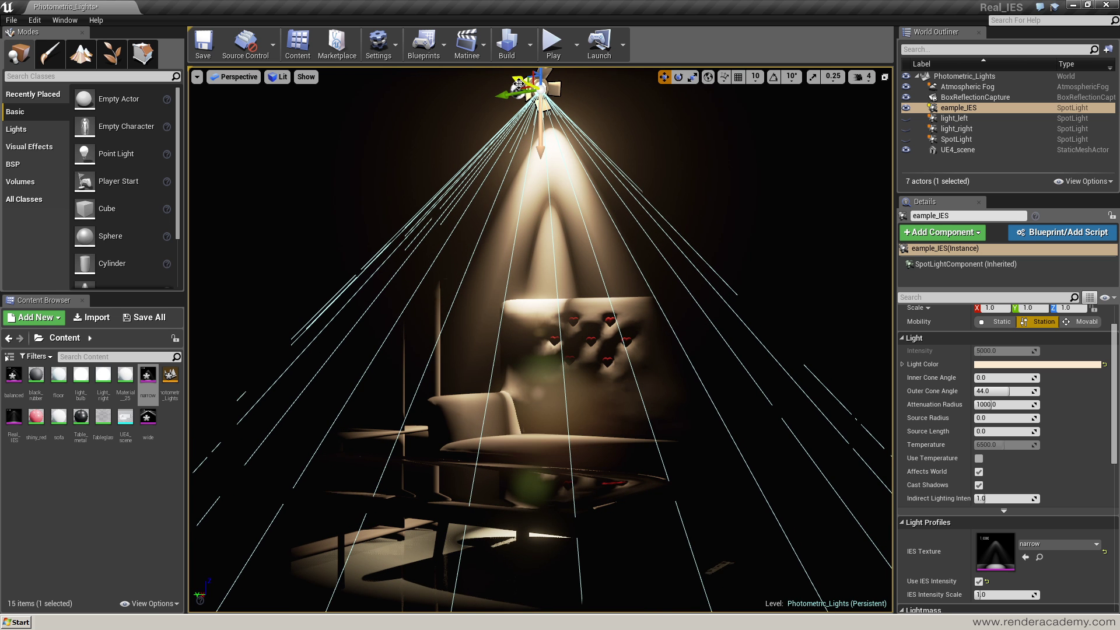
Open the narrow IES profile to check its Brightness value, then close it.
{"action": "double_click", "coordinate": [149, 376]}
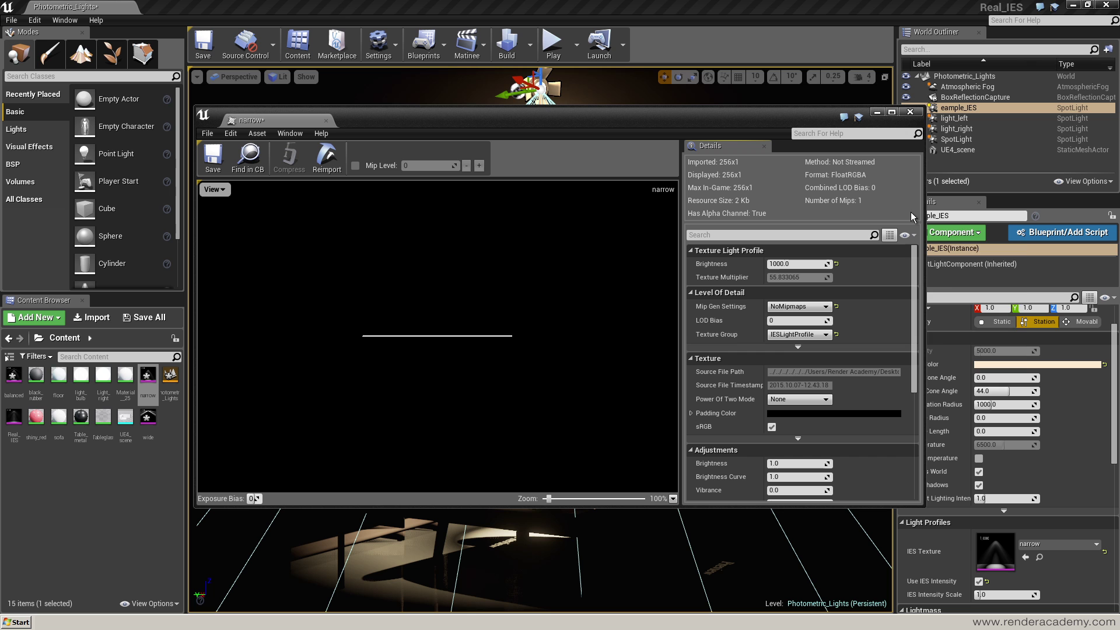
{"action": "left_click", "coordinate": [792, 263]}
{"action": "left_click", "coordinate": [910, 111]}
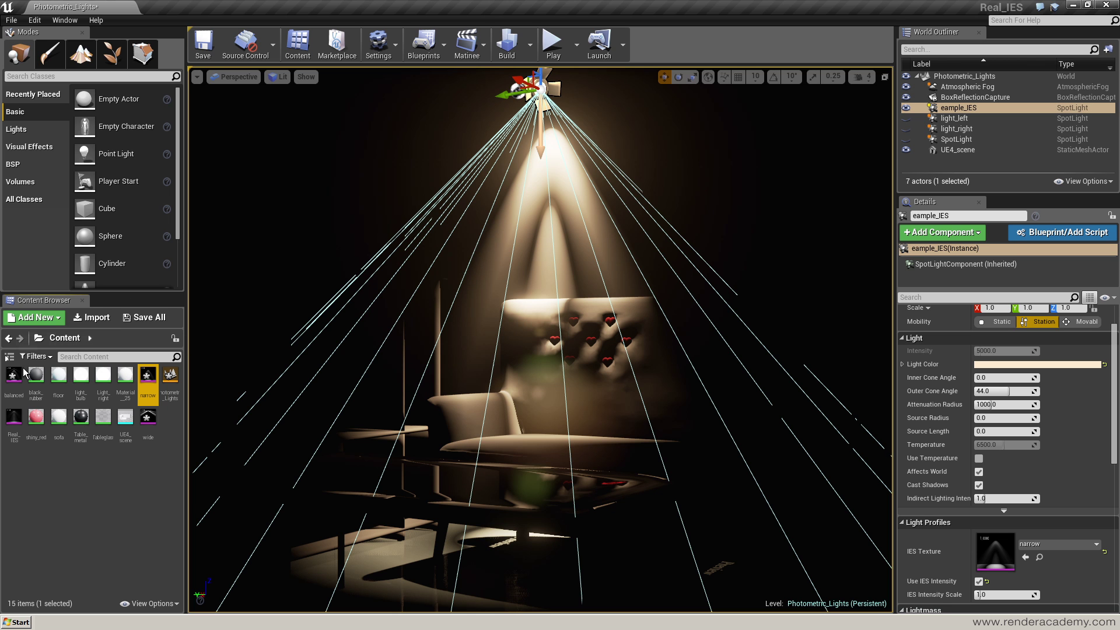
Try the wide profile, then apply the balanced profile and recentre the spotlight above the chair.
{"action": "left_click", "coordinate": [148, 418]}
{"action": "left_click_drag", "start_coordinate": [149, 420], "coordinate": [1026, 544]}
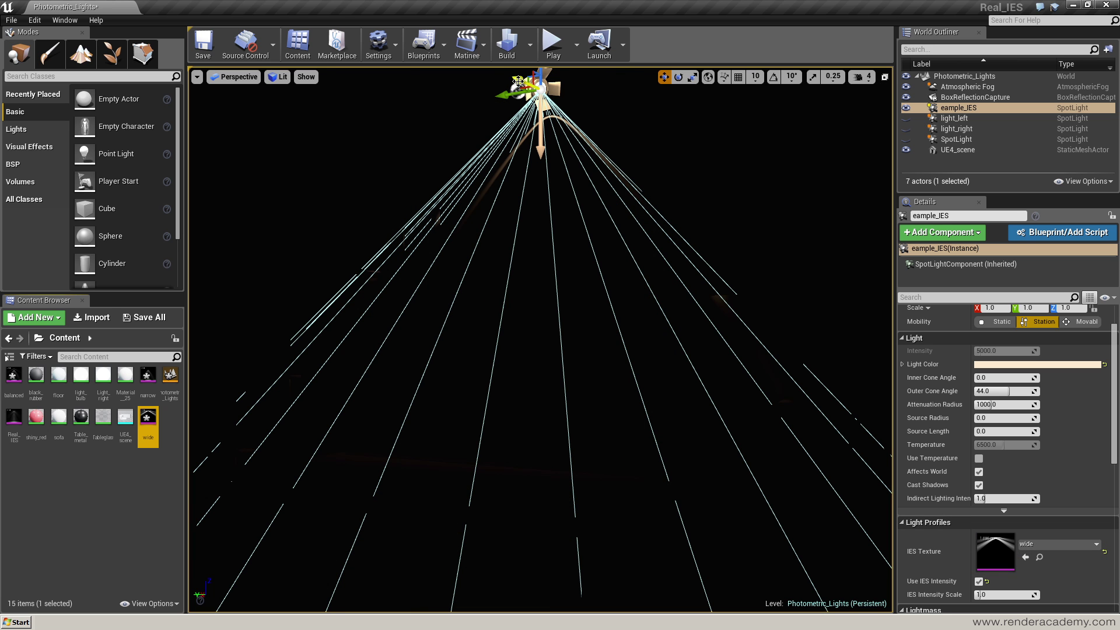
{"action": "left_click_drag", "start_coordinate": [518, 77], "coordinate": [491, 101]}
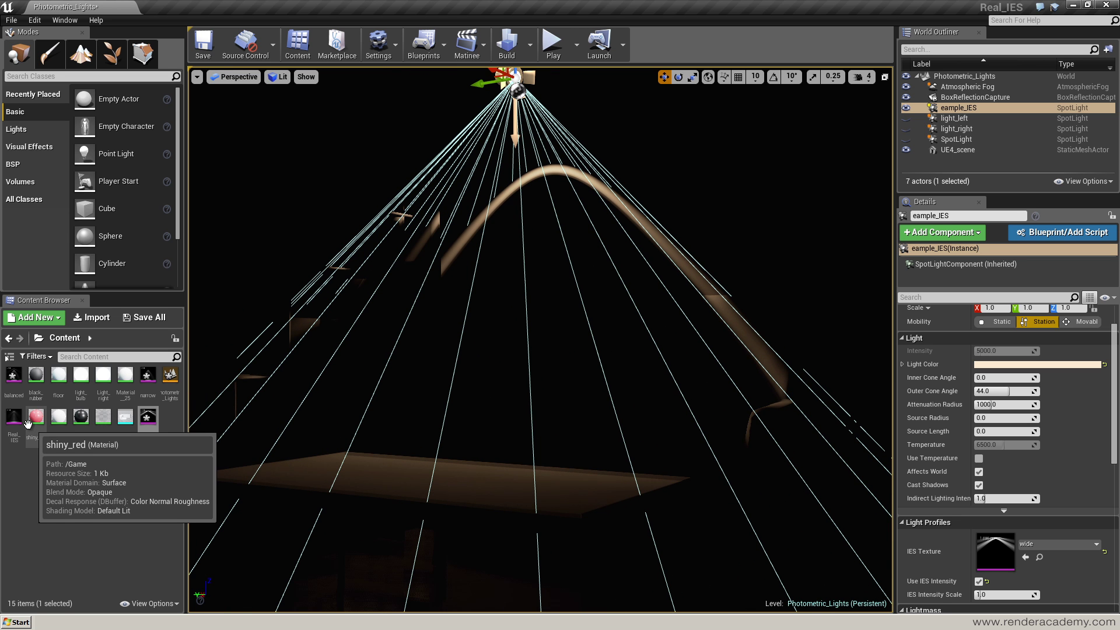
{"action": "left_click", "coordinate": [13, 376]}
{"action": "left_click_drag", "start_coordinate": [41, 378], "coordinate": [989, 547]}
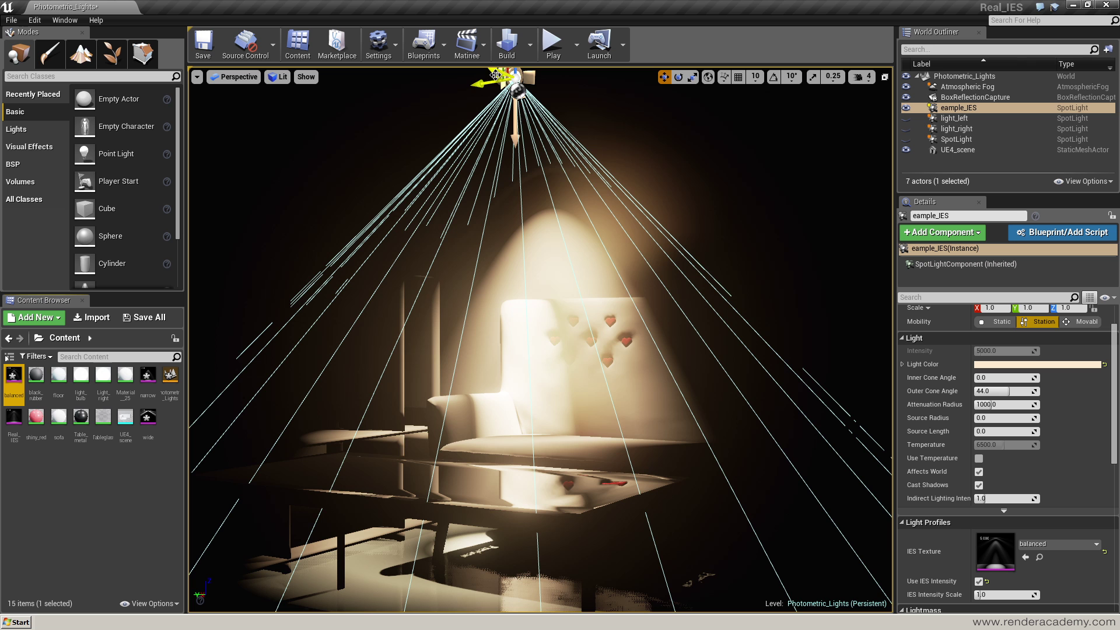
{"action": "left_click_drag", "start_coordinate": [494, 70], "coordinate": [528, 78]}
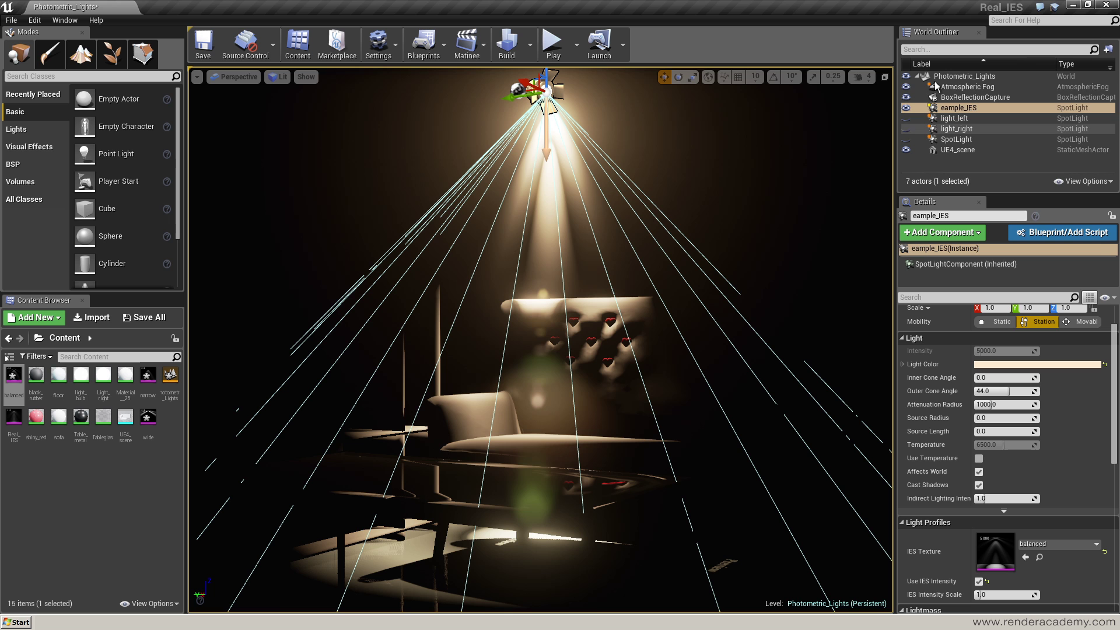
Duplicate eample_IES as eample_IES2 and move the copy right over the sofa's right side.
{"action": "right_click", "coordinate": [974, 110]}
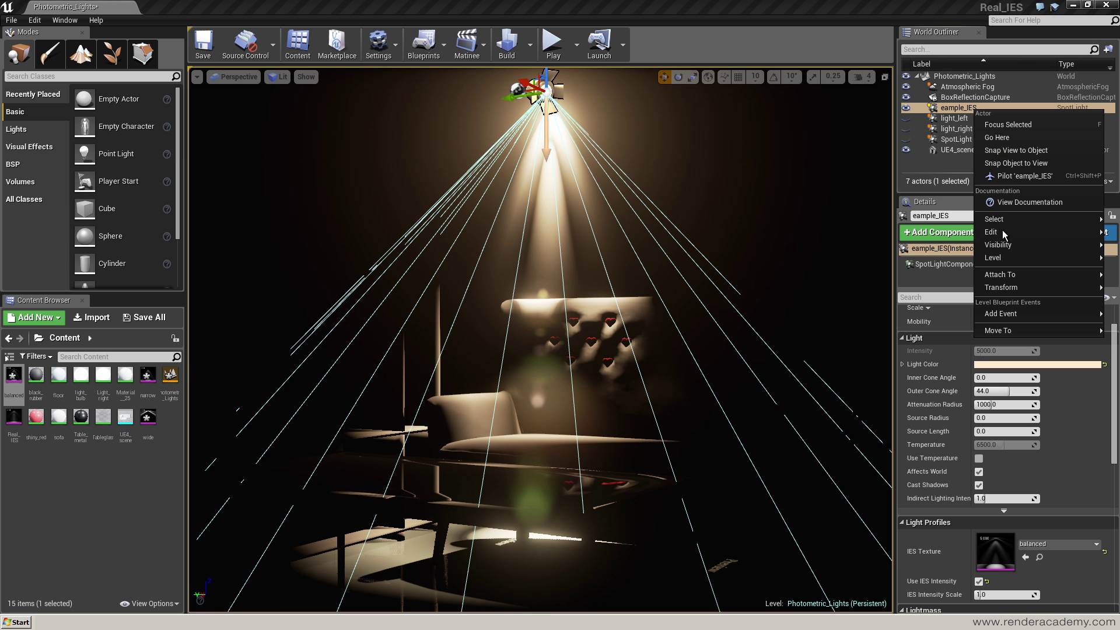
{"action": "mouse_move", "coordinate": [993, 237]}
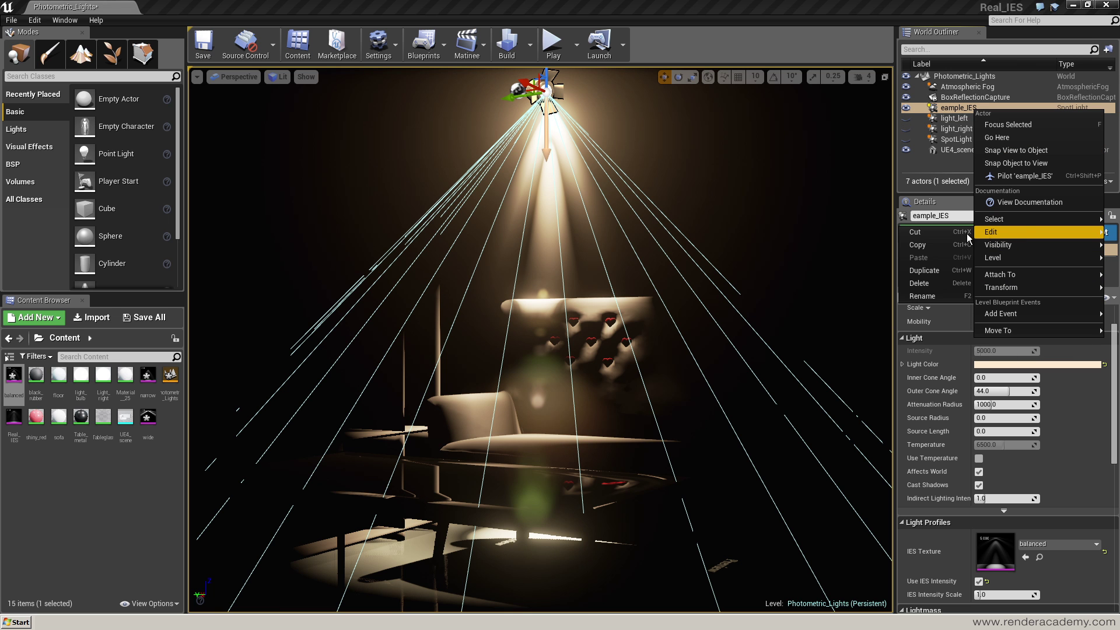
{"action": "left_click", "coordinate": [927, 269]}
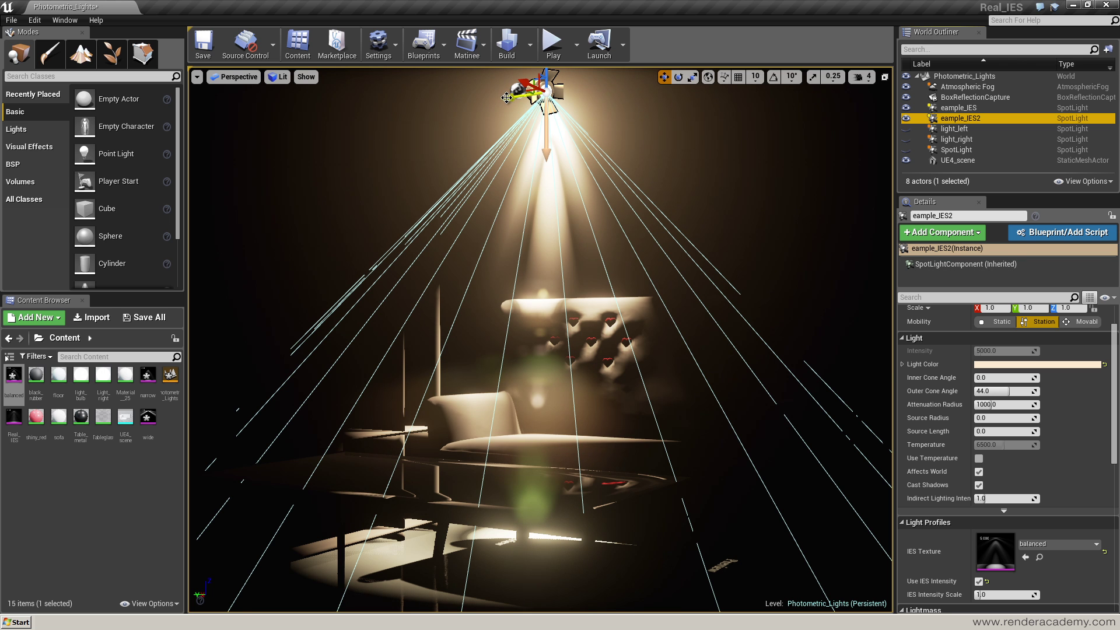
{"action": "left_click_drag", "start_coordinate": [506, 97], "coordinate": [684, 118]}
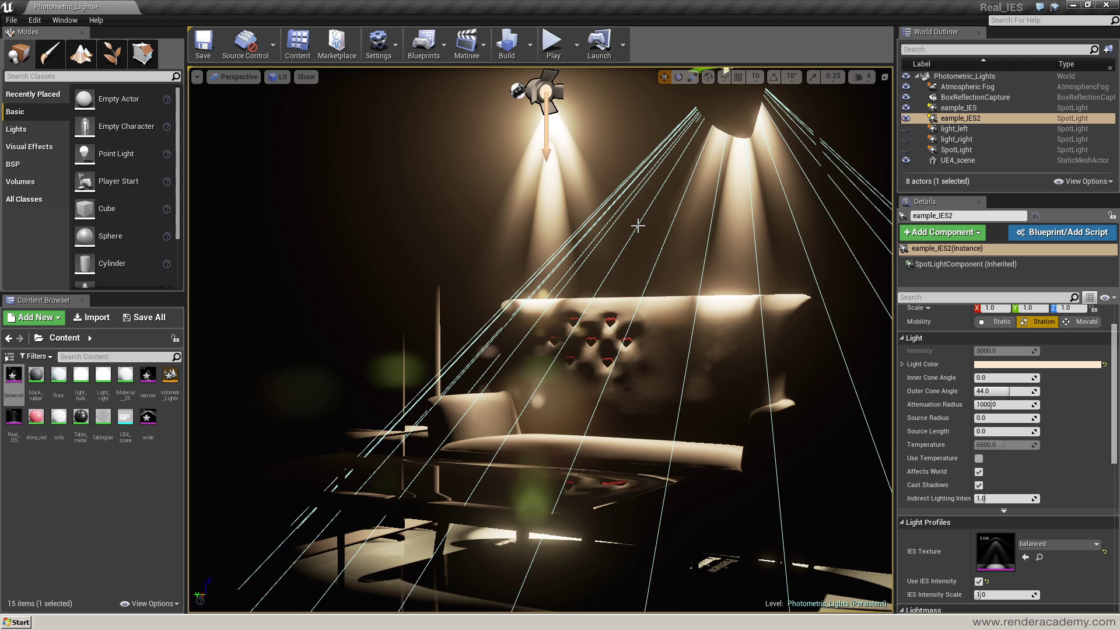
{"action": "scroll", "coordinate": [638, 225], "scroll_direction": "down", "scroll_amount": 10}
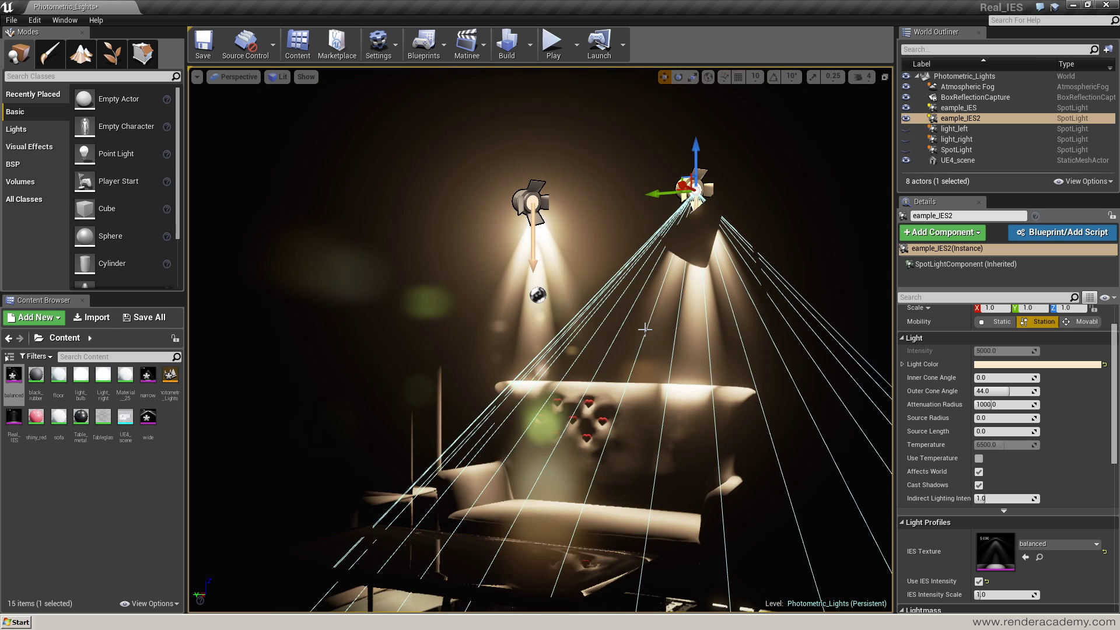
{"action": "scroll", "coordinate": [644, 328], "scroll_direction": "up", "scroll_amount": 4}
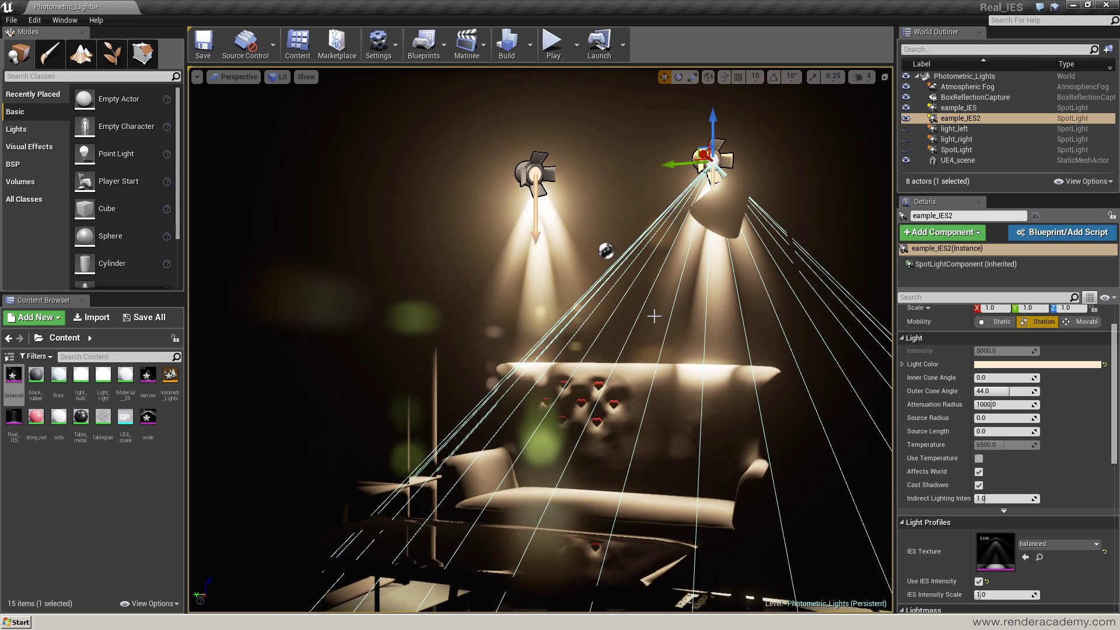
{"action": "right_click_drag", "start_coordinate": [653, 316], "coordinate": [650, 256]}
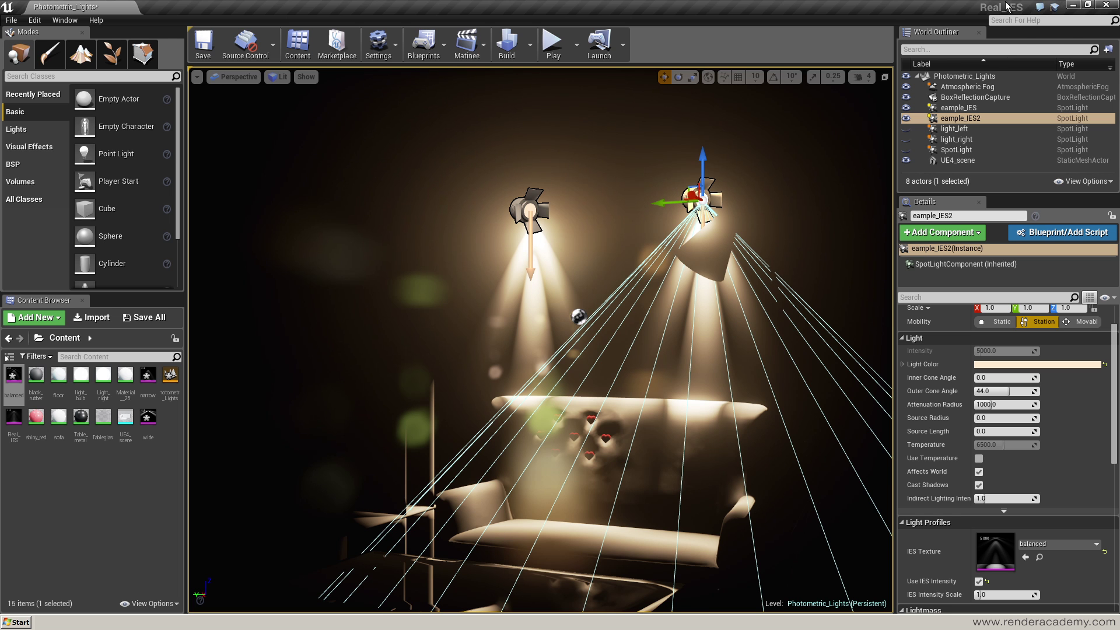
Minimise Unreal Editor, restart the launcher for its update, and relaunch Epic Games Launcher from Start.
{"action": "left_click", "coordinate": [1073, 5]}
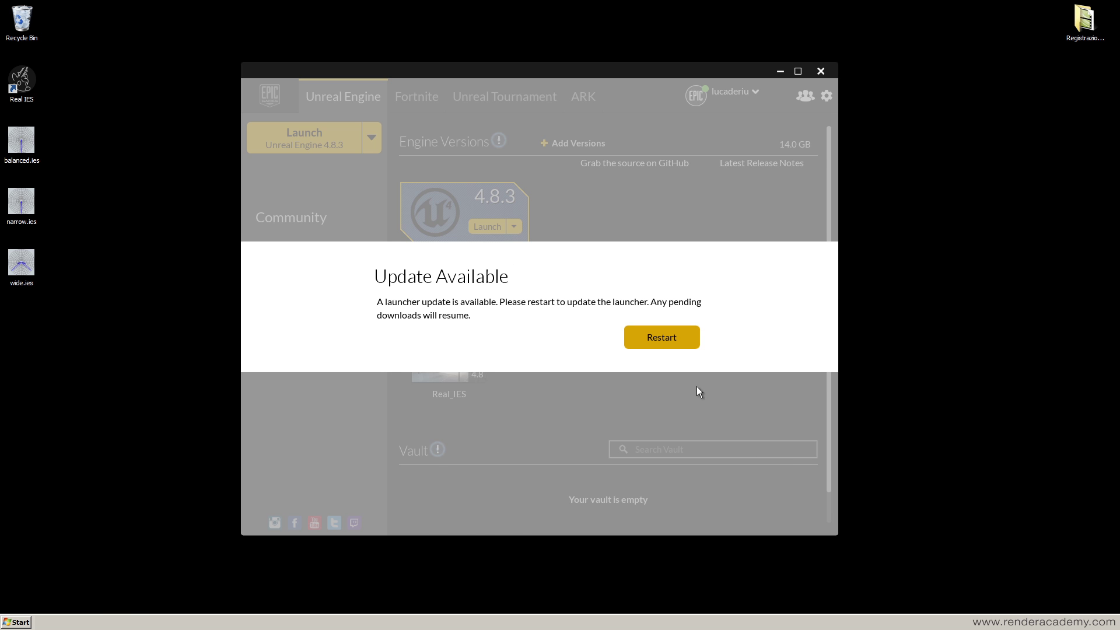
{"action": "left_click", "coordinate": [680, 341]}
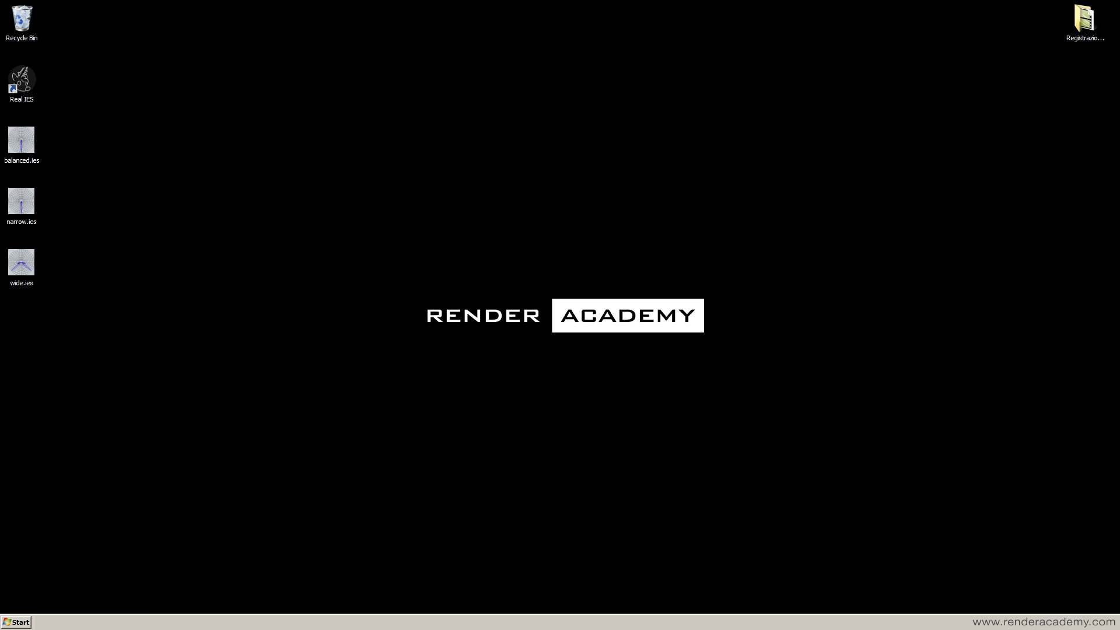
{"action": "left_click", "coordinate": [17, 622]}
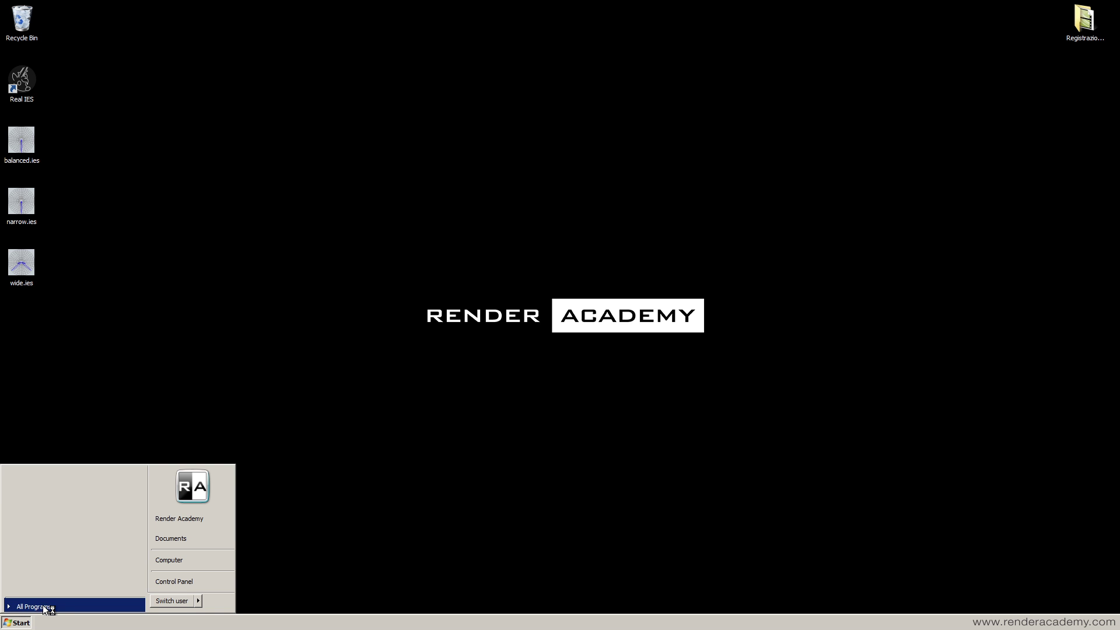
{"action": "left_click", "coordinate": [29, 607]}
{"action": "scroll", "coordinate": [65, 496], "scroll_direction": "up", "scroll_amount": 8}
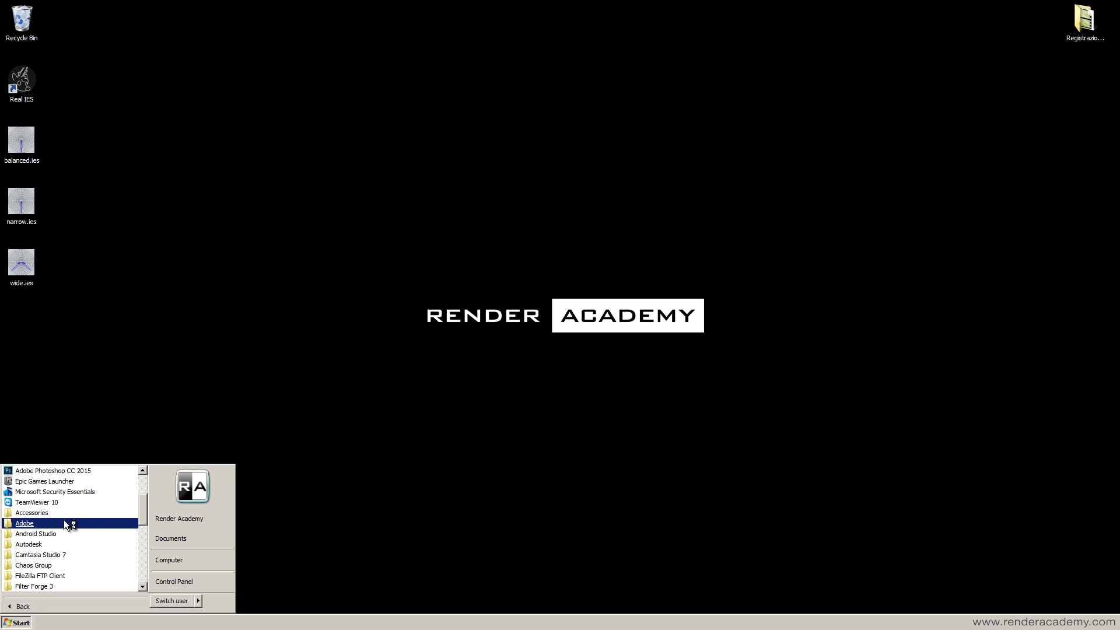
{"action": "left_click", "coordinate": [48, 512]}
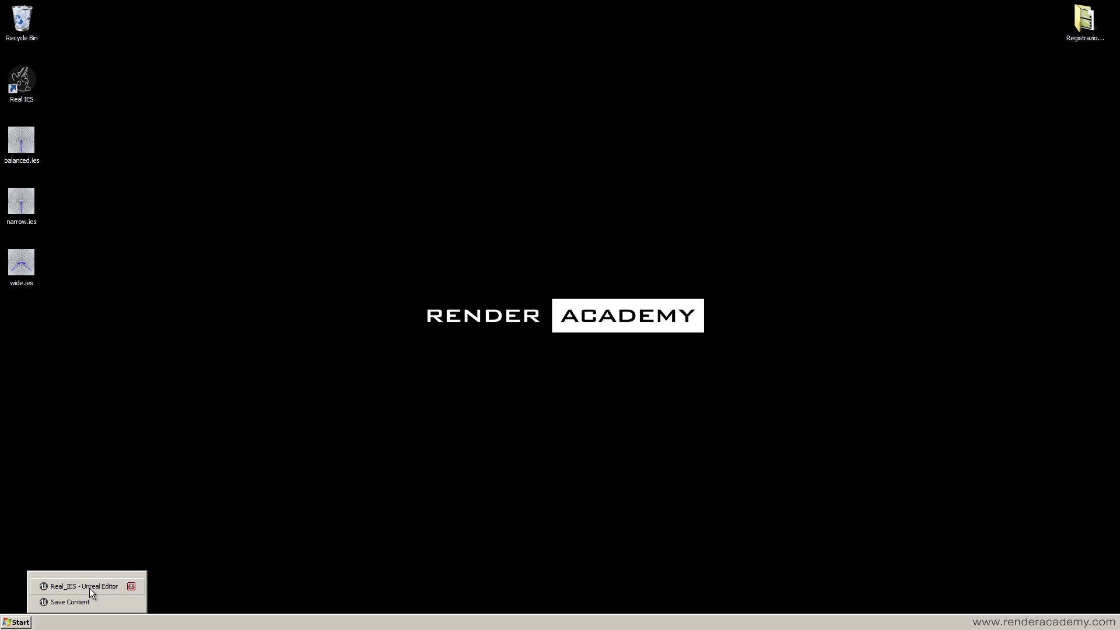
Dismiss the Unreal save prompt, wait for the launcher update, and select the desktop .ies files.
{"action": "left_click", "coordinate": [89, 587]}
{"action": "left_click", "coordinate": [87, 622]}
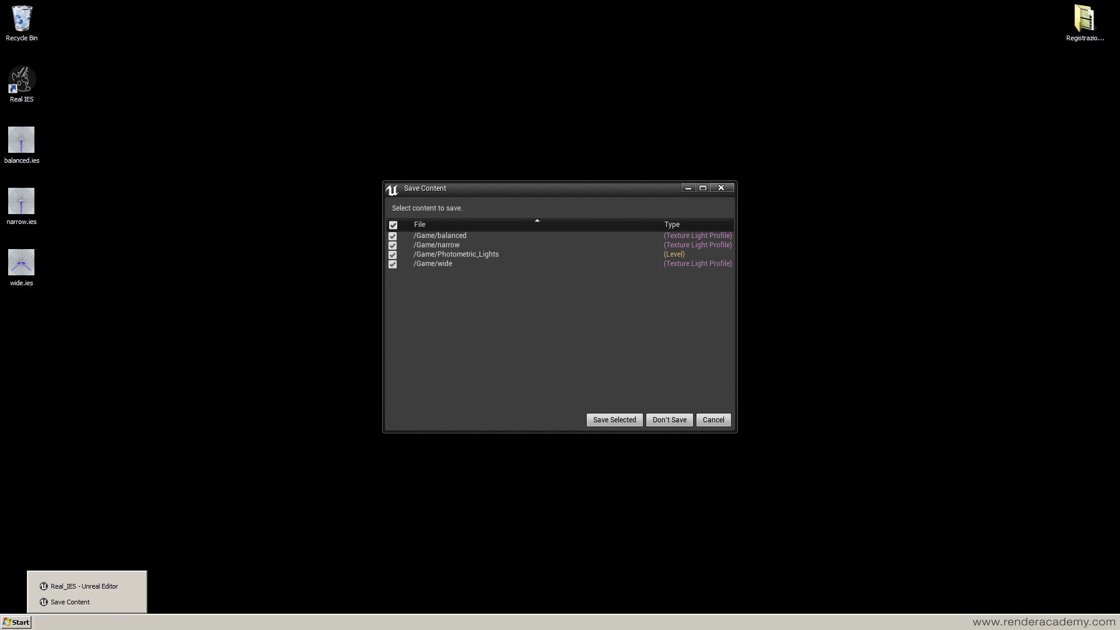
{"action": "left_click", "coordinate": [284, 492]}
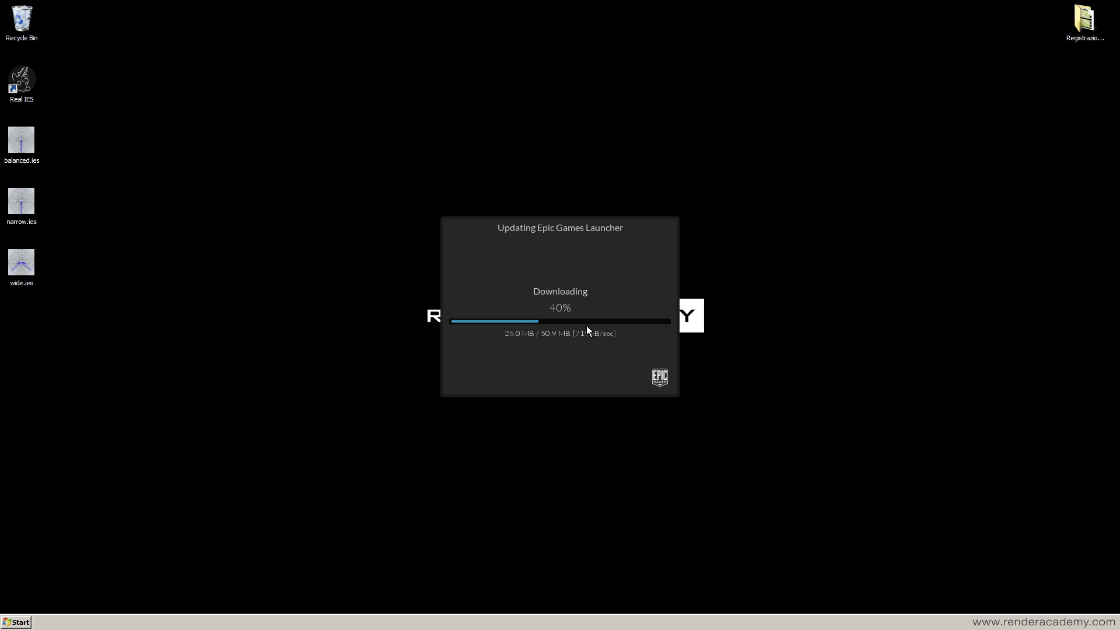
{"action": "left_click_drag", "start_coordinate": [41, 304], "coordinate": [22, 22]}
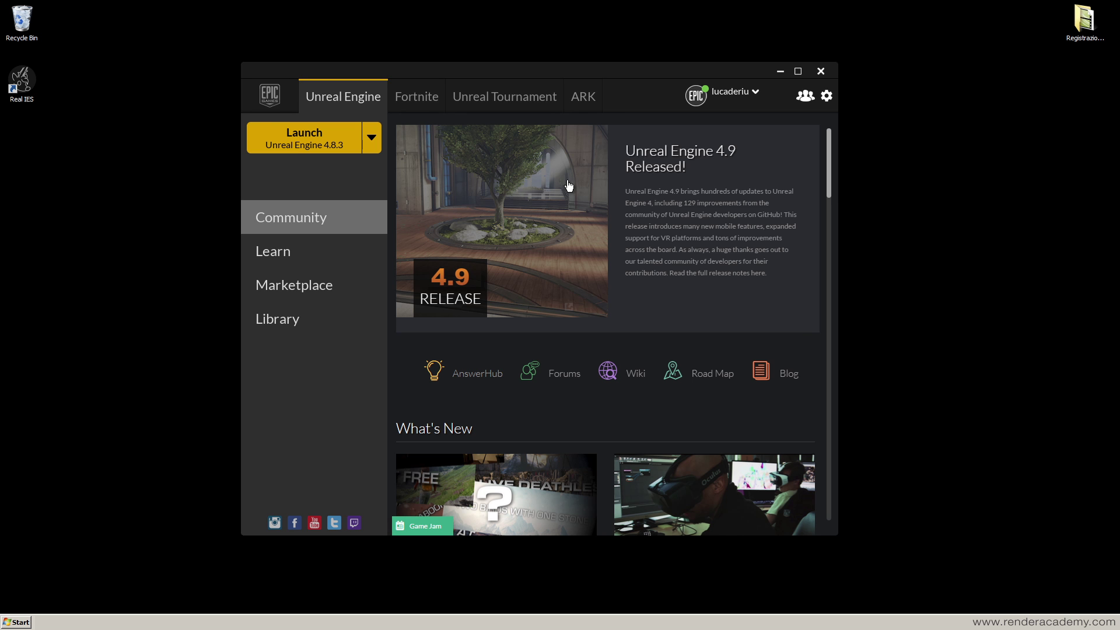
Open the Unreal Engine Marketplace and scroll through the Environments packs.
{"action": "left_click", "coordinate": [314, 288]}
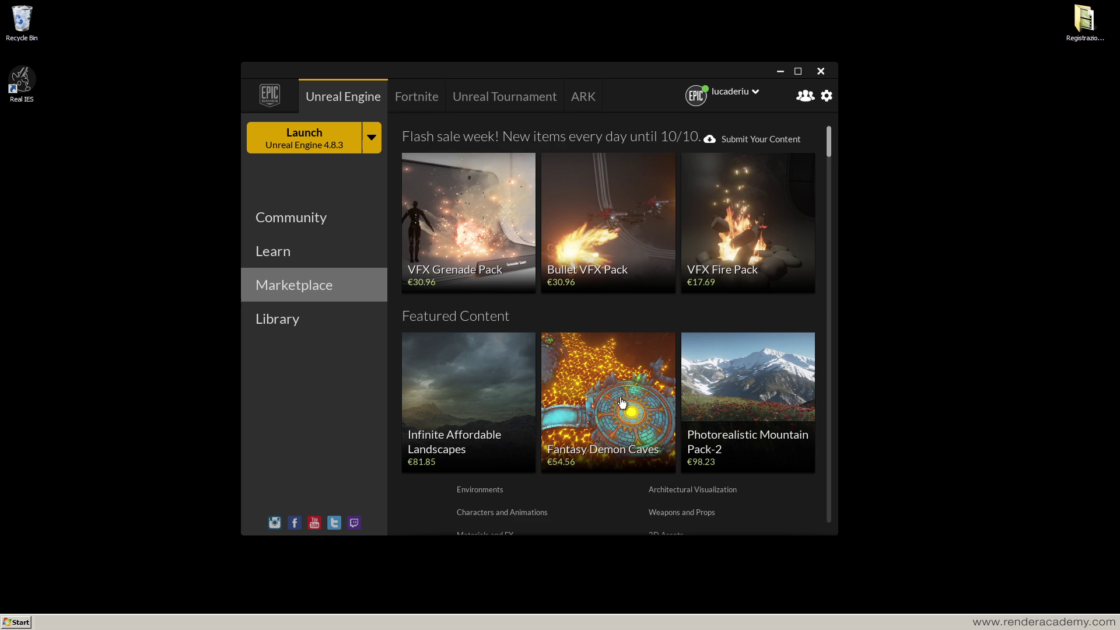
{"action": "scroll", "coordinate": [477, 406], "scroll_direction": "down", "scroll_amount": 2}
{"action": "scroll", "coordinate": [477, 406], "scroll_direction": "up", "scroll_amount": 2}
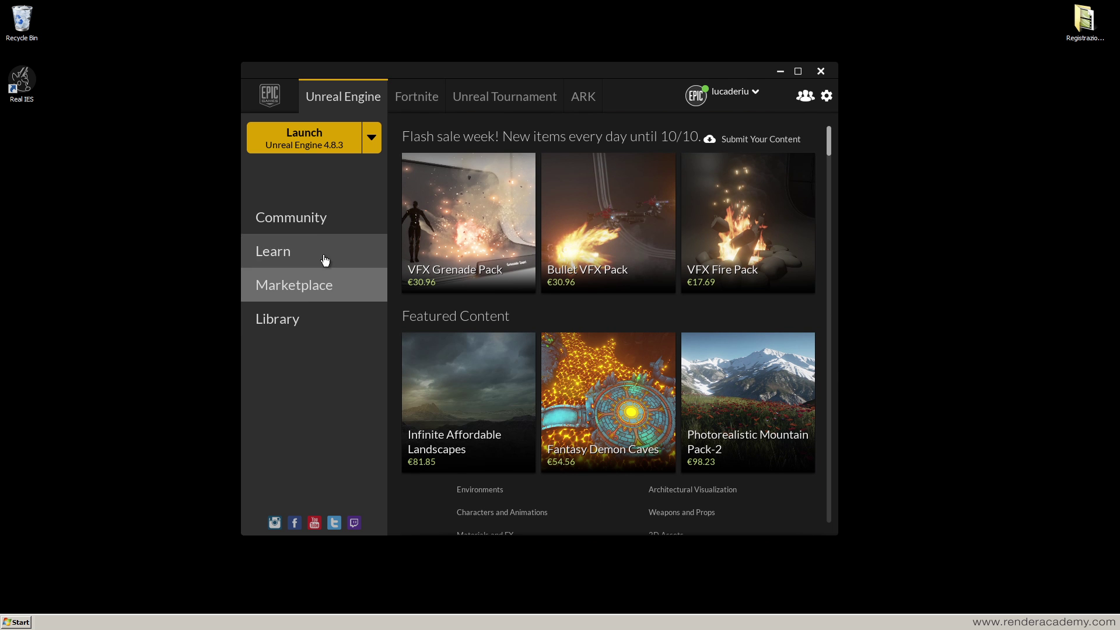
{"action": "scroll", "coordinate": [583, 417], "scroll_direction": "down", "scroll_amount": 3}
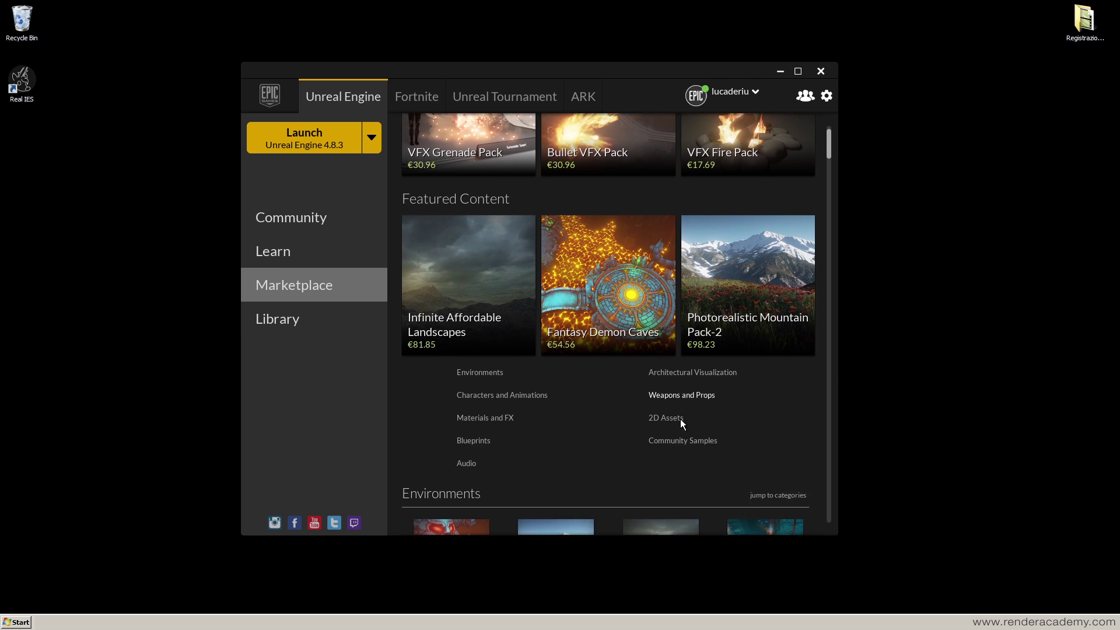
{"action": "scroll", "coordinate": [588, 353], "scroll_direction": "down", "scroll_amount": 4}
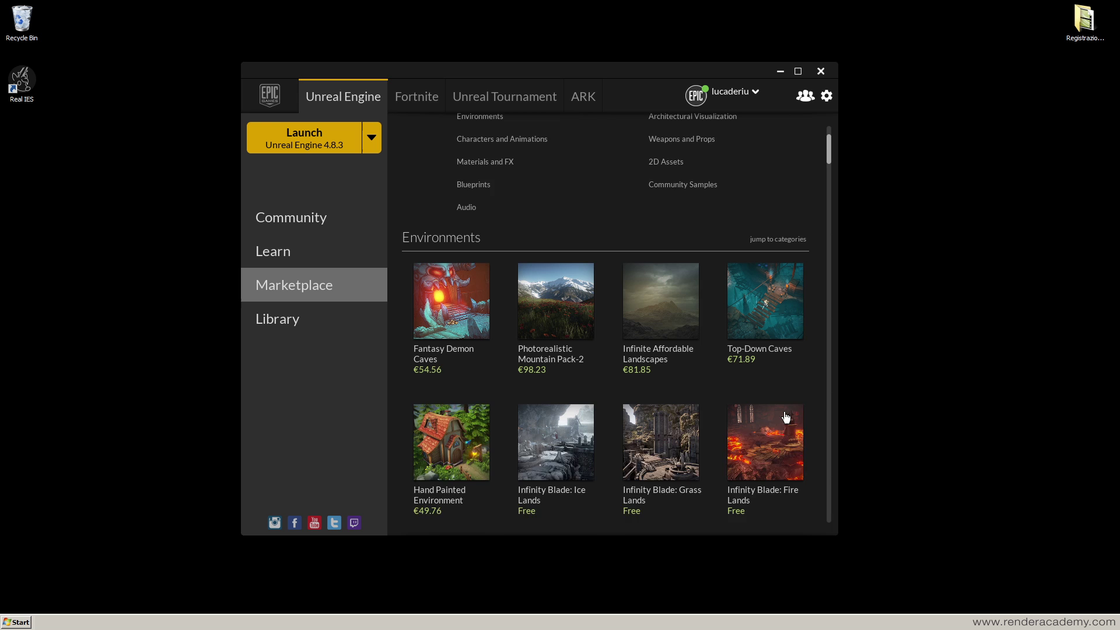
{"action": "scroll", "coordinate": [630, 411], "scroll_direction": "down", "scroll_amount": 1}
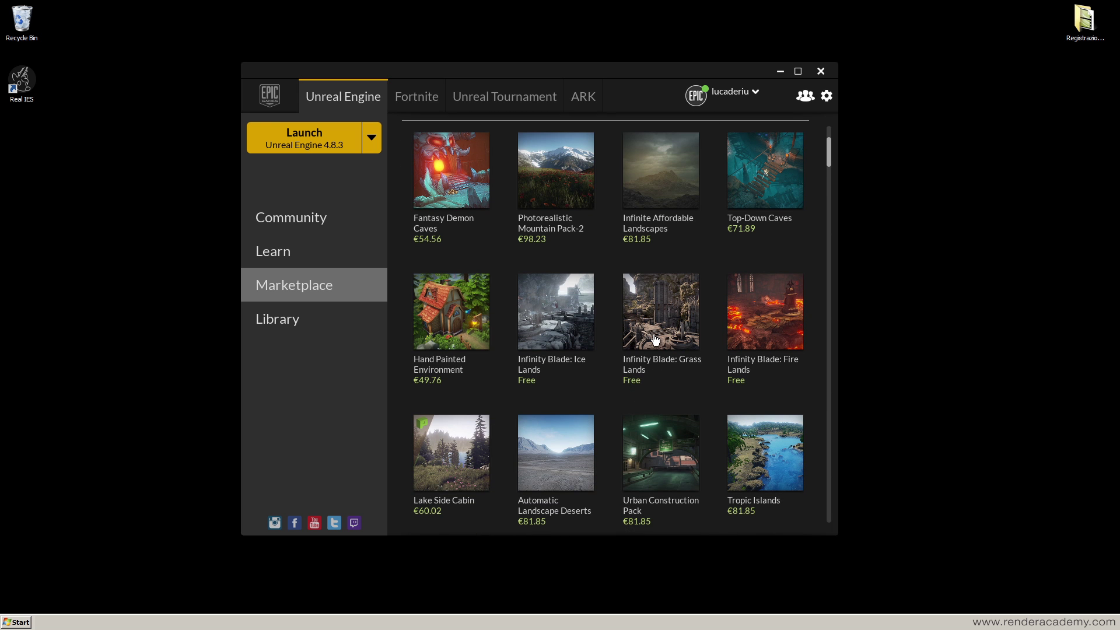
{"action": "scroll", "coordinate": [589, 474], "scroll_direction": "down", "scroll_amount": 1}
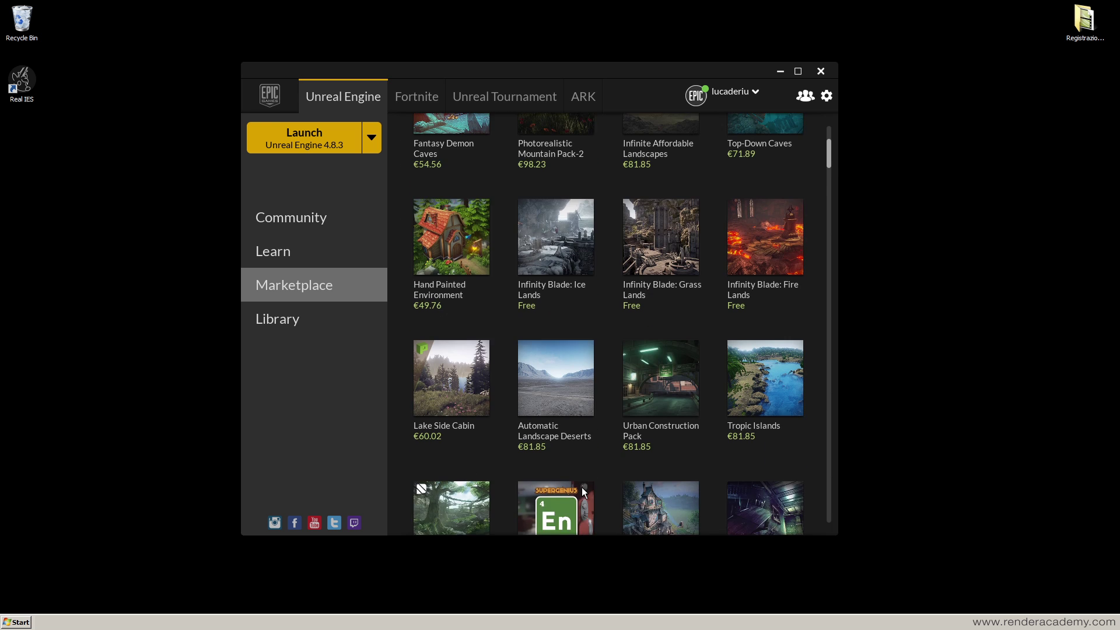
{"action": "scroll", "coordinate": [587, 481], "scroll_direction": "down", "scroll_amount": 5}
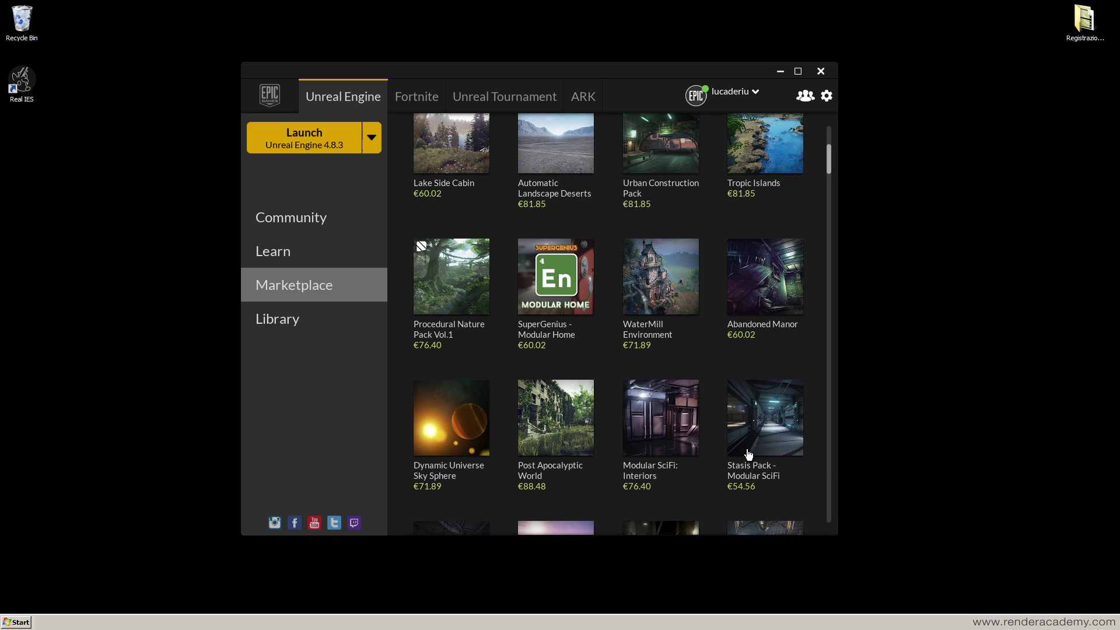
{"action": "left_click_drag", "start_coordinate": [827, 471], "coordinate": [827, 280]}
{"action": "left_click_drag", "start_coordinate": [825, 239], "coordinate": [828, 127]}
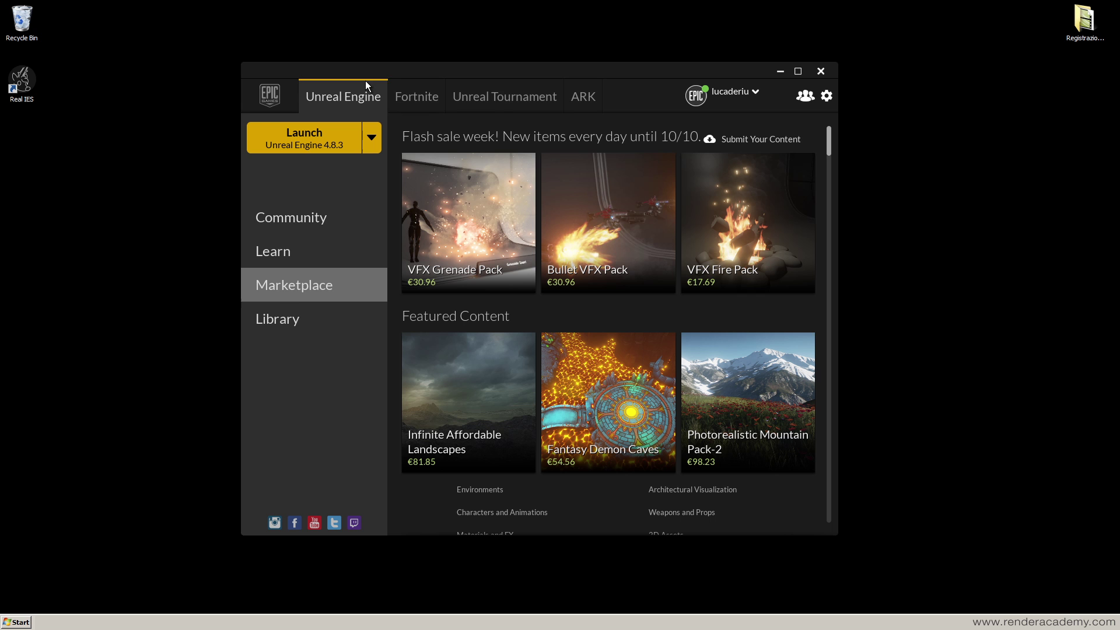
Switch the launcher to the Unreal Tournament section, then launch the Real IES desktop shortcut.
{"action": "left_click", "coordinate": [22, 84]}
{"action": "left_click", "coordinate": [44, 124]}
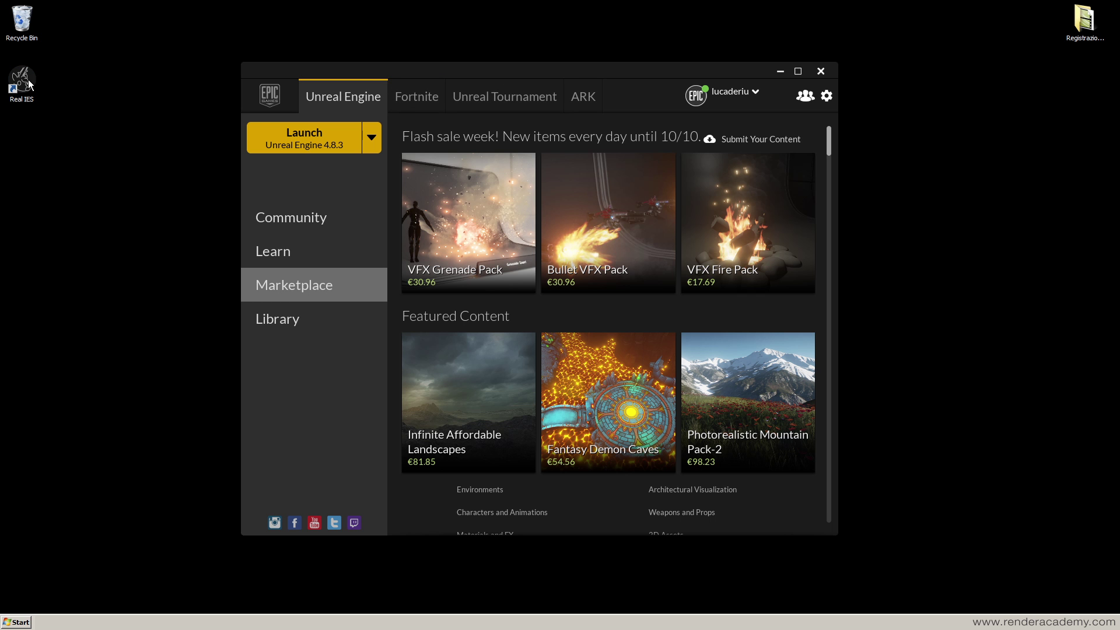
{"action": "left_click", "coordinate": [507, 105]}
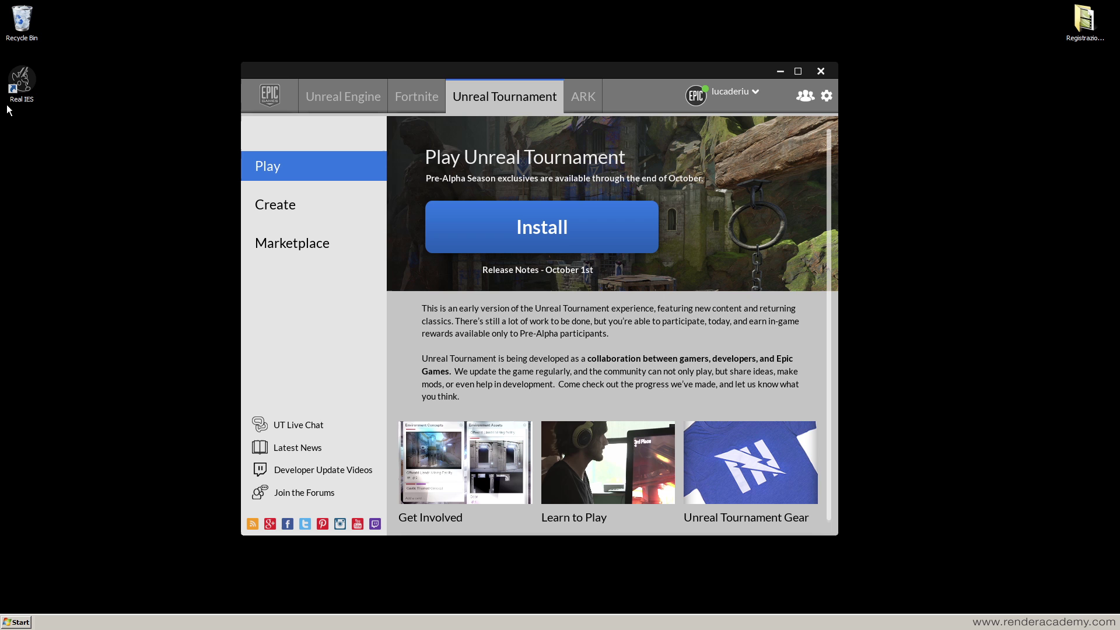
{"action": "left_click", "coordinate": [27, 85]}
{"action": "left_click", "coordinate": [63, 112]}
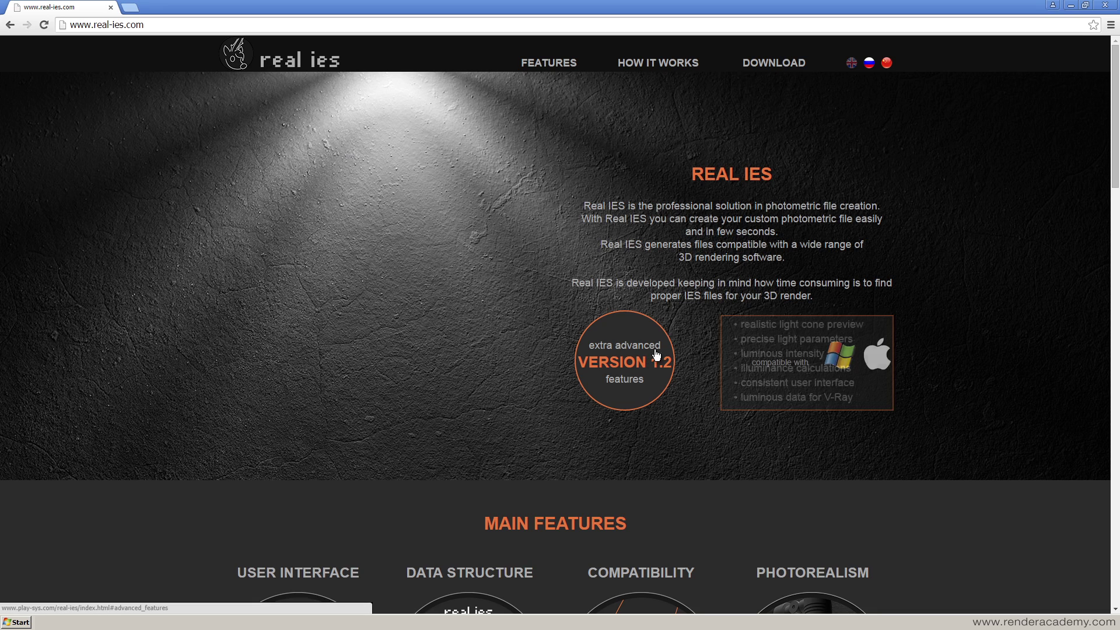
Review Real IES version 1.2 advanced features and Download prices, then minimize the browser.
{"action": "left_click", "coordinate": [633, 361]}
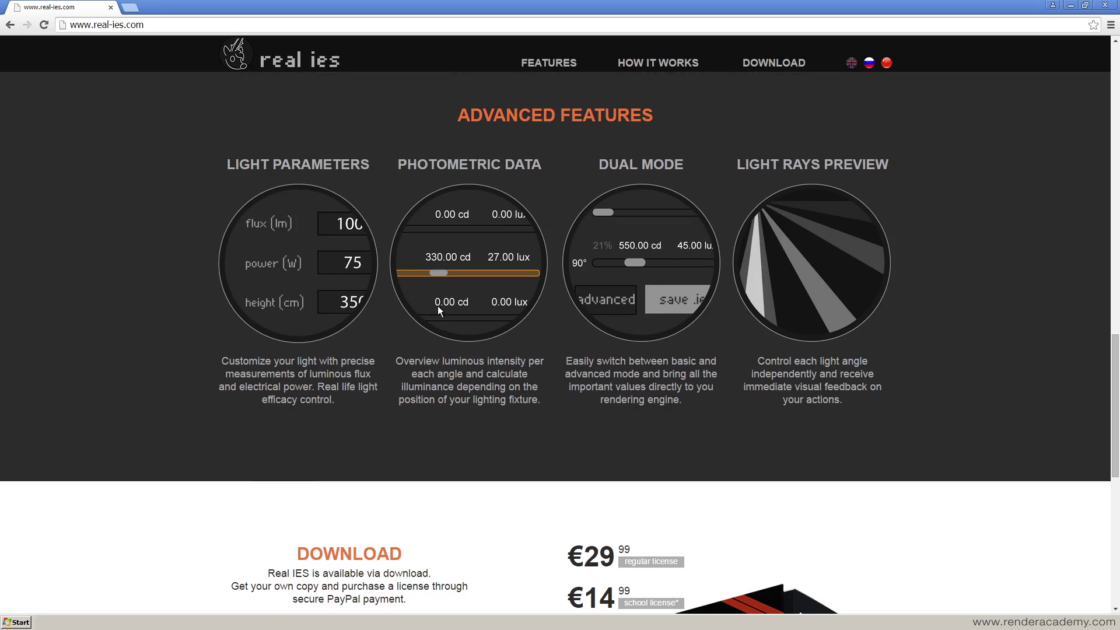
{"action": "scroll", "coordinate": [260, 403], "scroll_direction": "down", "scroll_amount": 3}
{"action": "scroll", "coordinate": [260, 402], "scroll_direction": "down", "scroll_amount": 5}
{"action": "scroll", "coordinate": [438, 123], "scroll_direction": "up", "scroll_amount": 2}
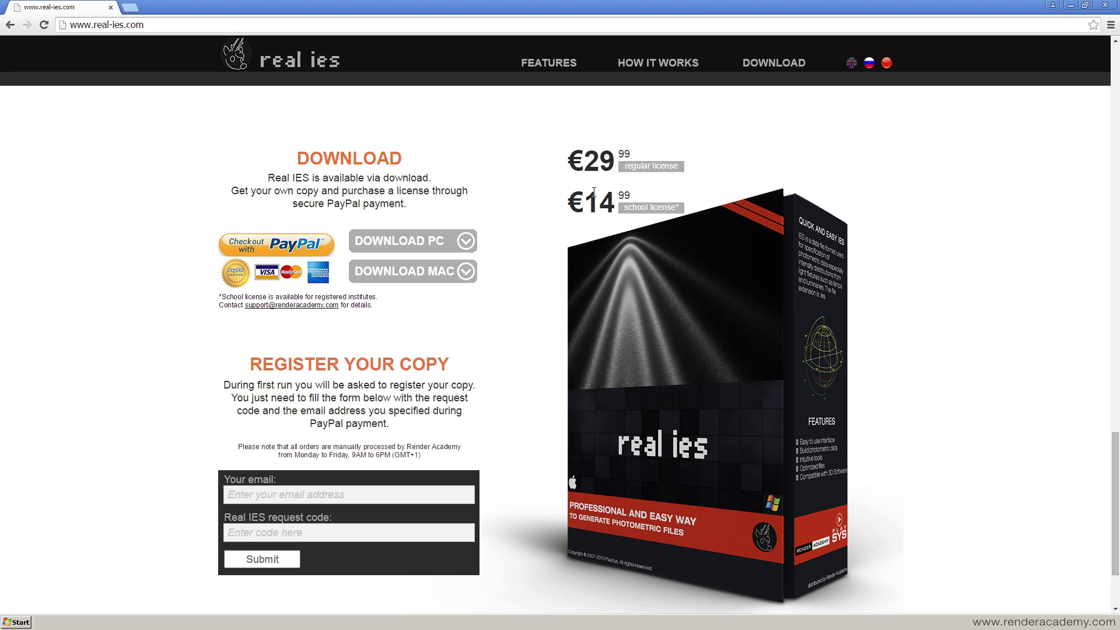
{"action": "scroll", "coordinate": [561, 411], "scroll_direction": "up", "scroll_amount": 15}
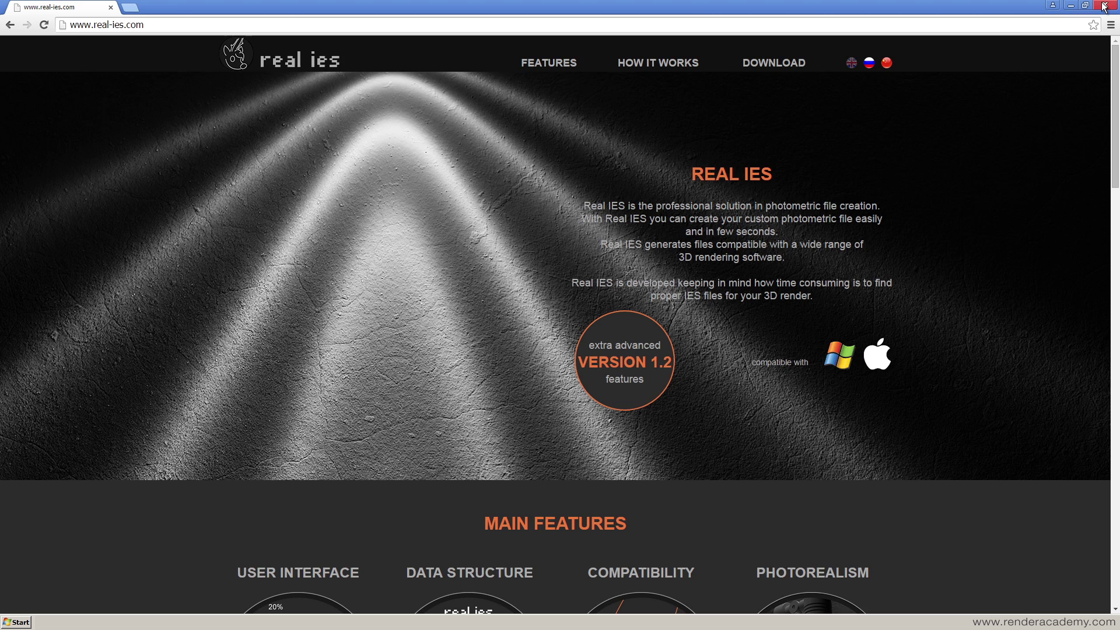
{"action": "left_click", "coordinate": [1071, 6]}
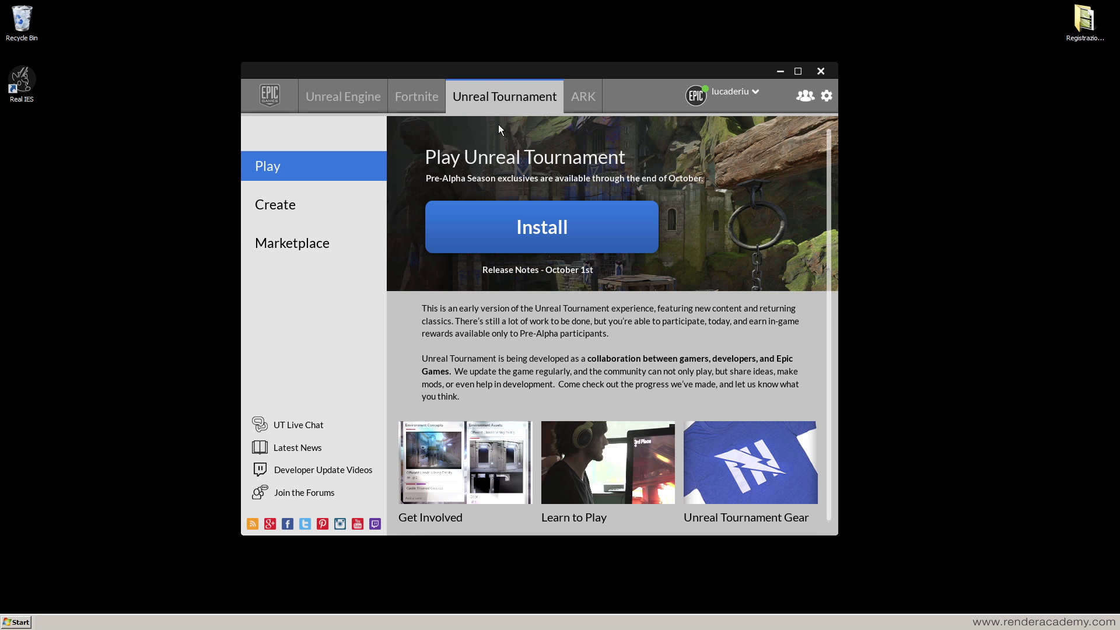
Open the Pistola map's details page in the Unreal Tournament Marketplace.
{"action": "left_click", "coordinate": [307, 243]}
{"action": "left_click", "coordinate": [470, 256]}
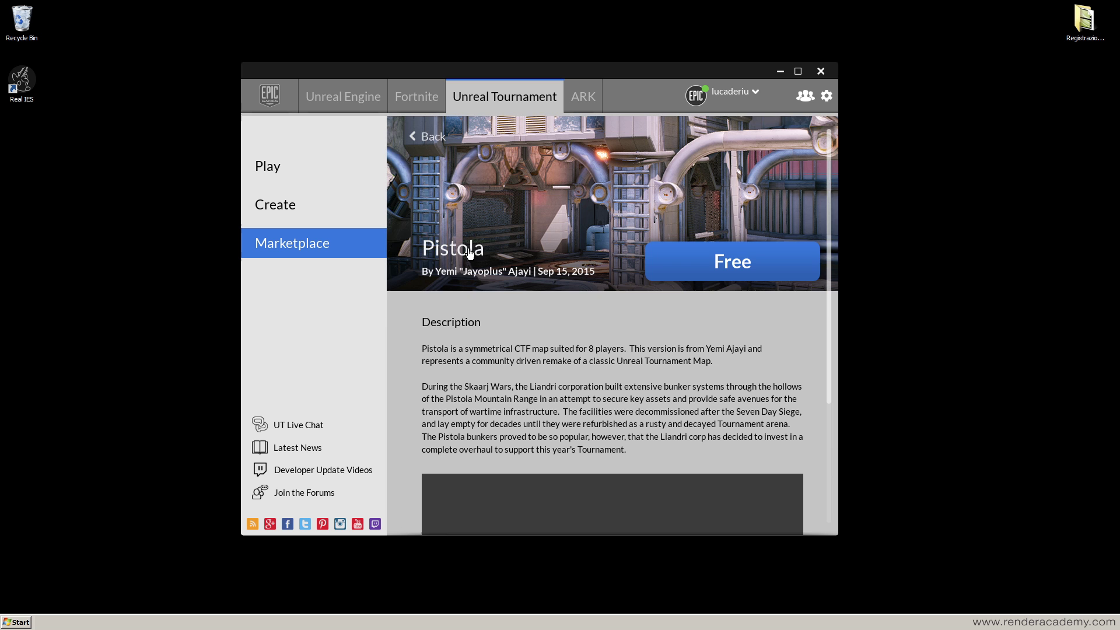
{"action": "scroll", "coordinate": [561, 484], "scroll_direction": "down", "scroll_amount": 3}
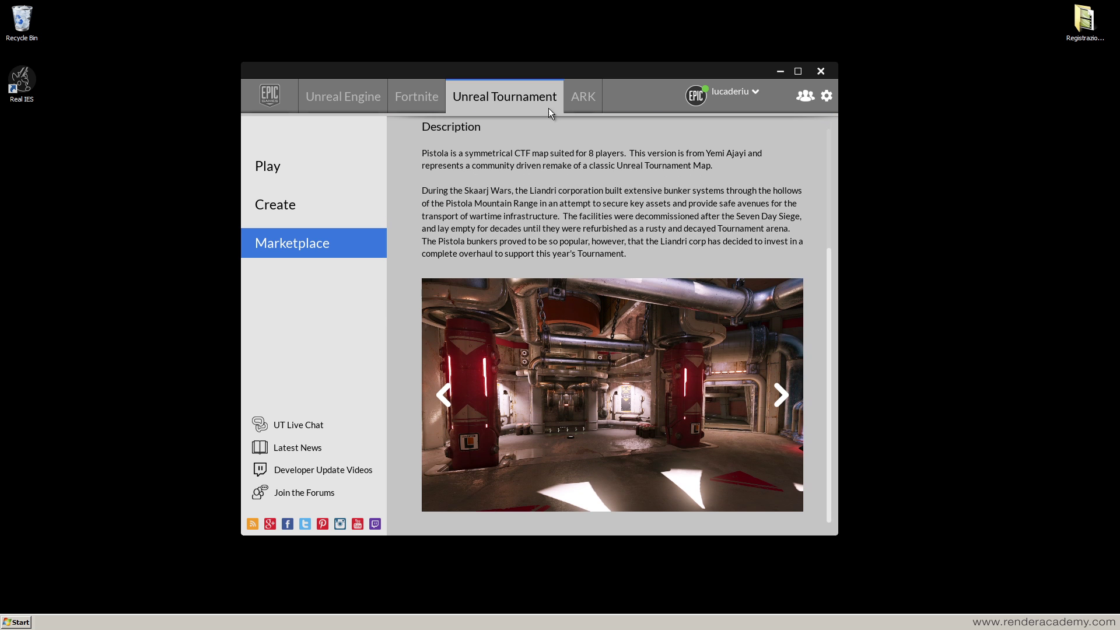
Step through the Pistola screenshot gallery, then scroll back to the top.
{"action": "left_click", "coordinate": [782, 395]}
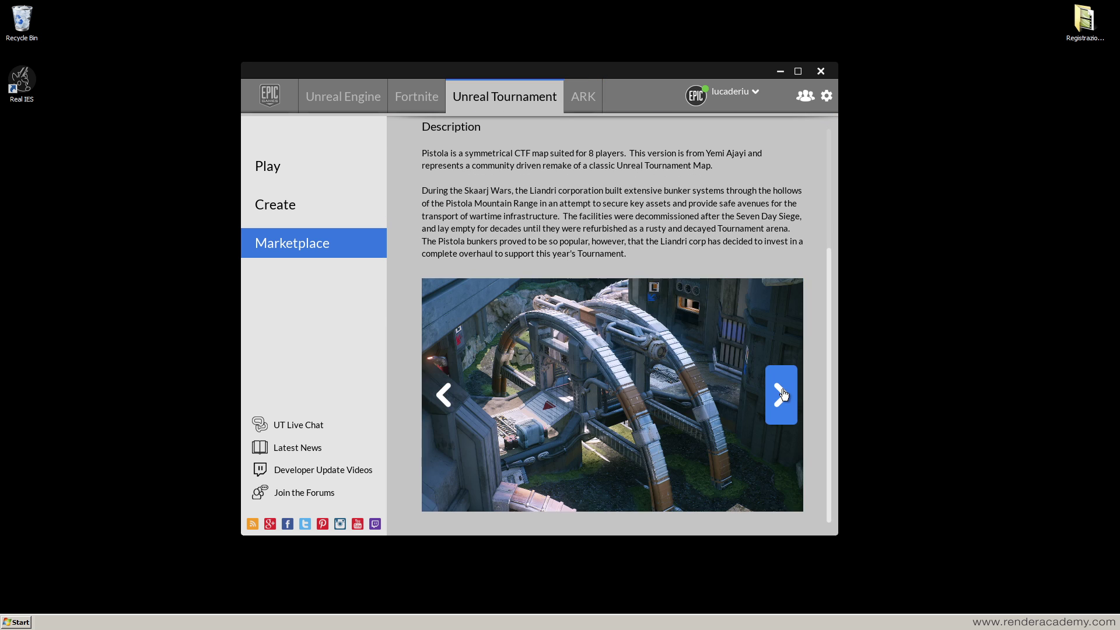
{"action": "left_click", "coordinate": [443, 395]}
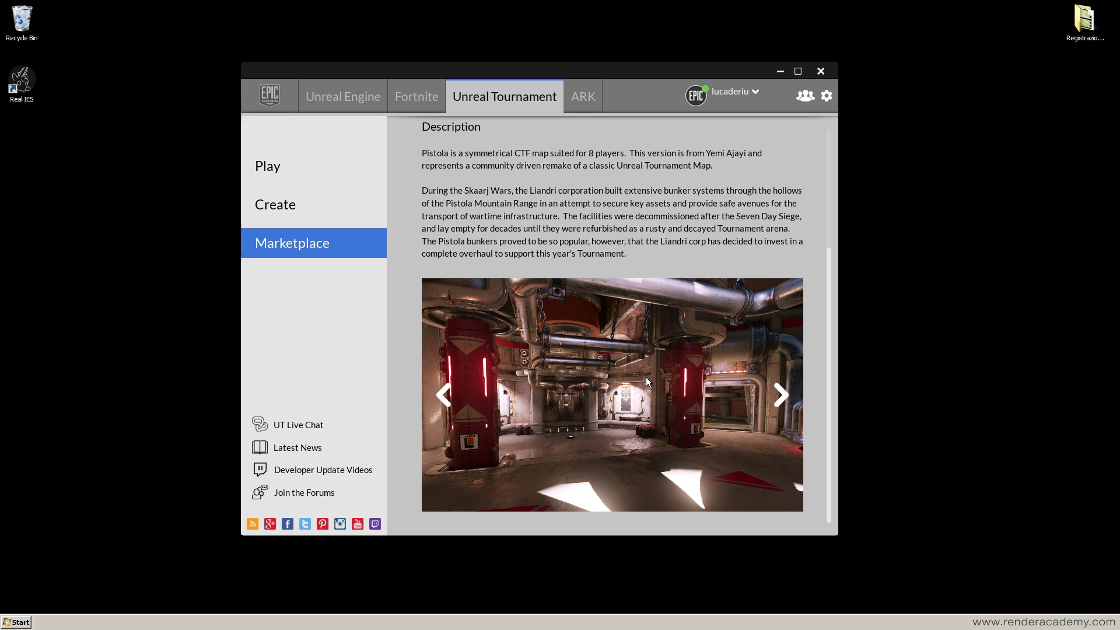
{"action": "left_click", "coordinate": [782, 398]}
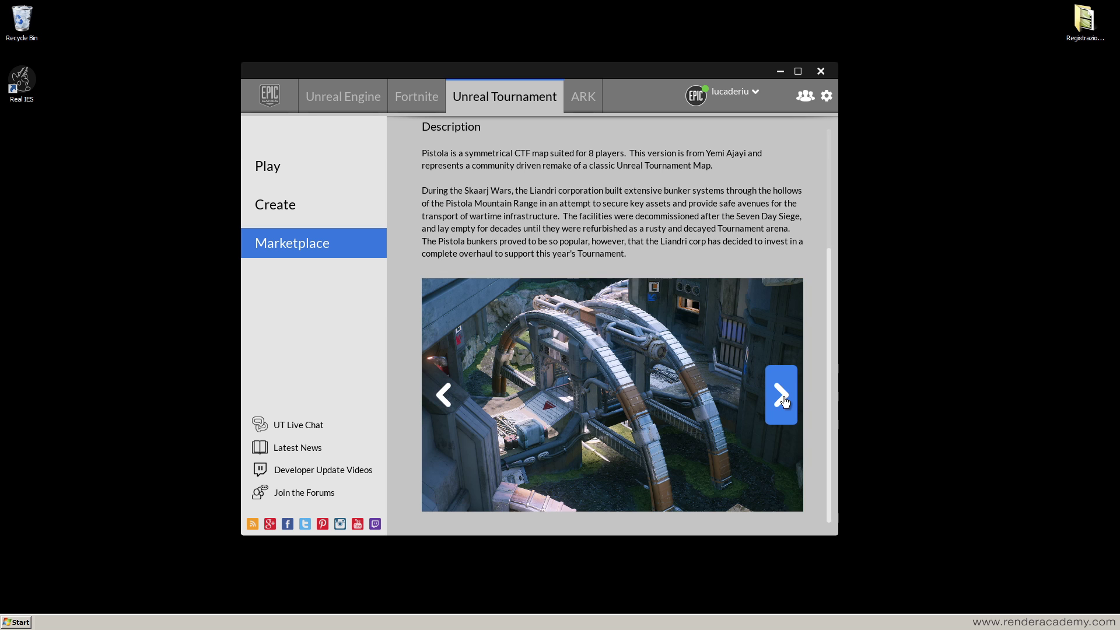
{"action": "left_click", "coordinate": [784, 399]}
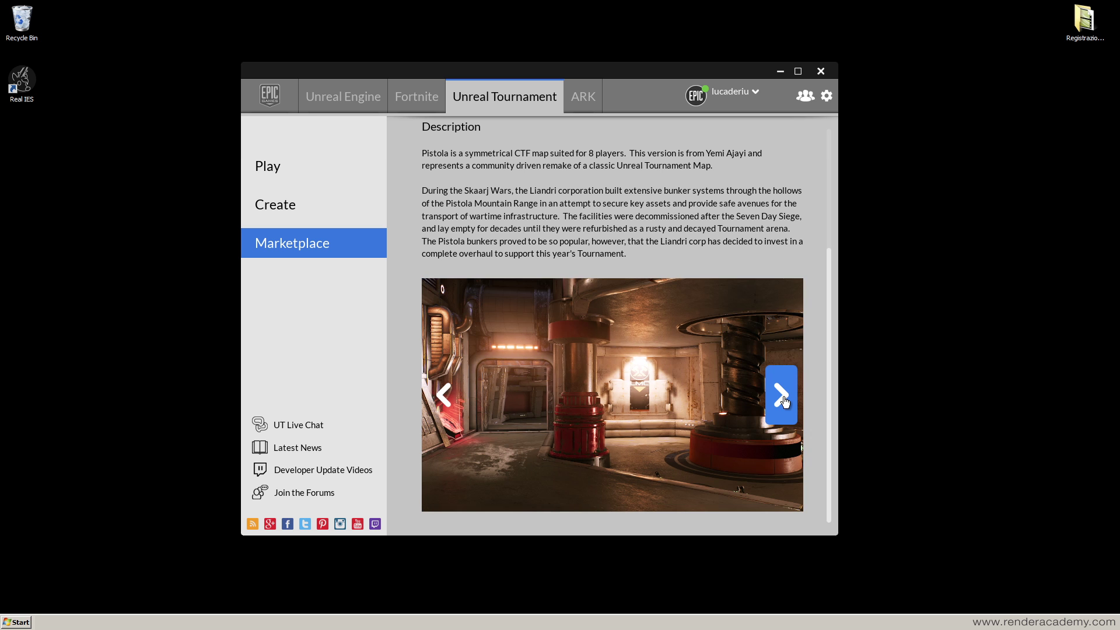
{"action": "left_click", "coordinate": [783, 400]}
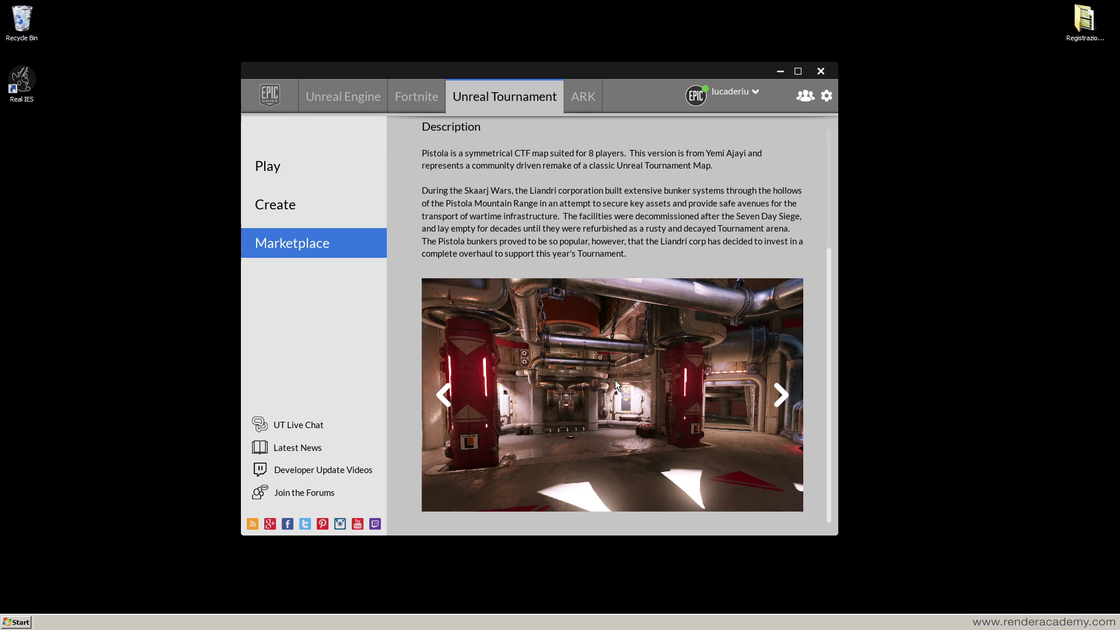
{"action": "left_click", "coordinate": [786, 400]}
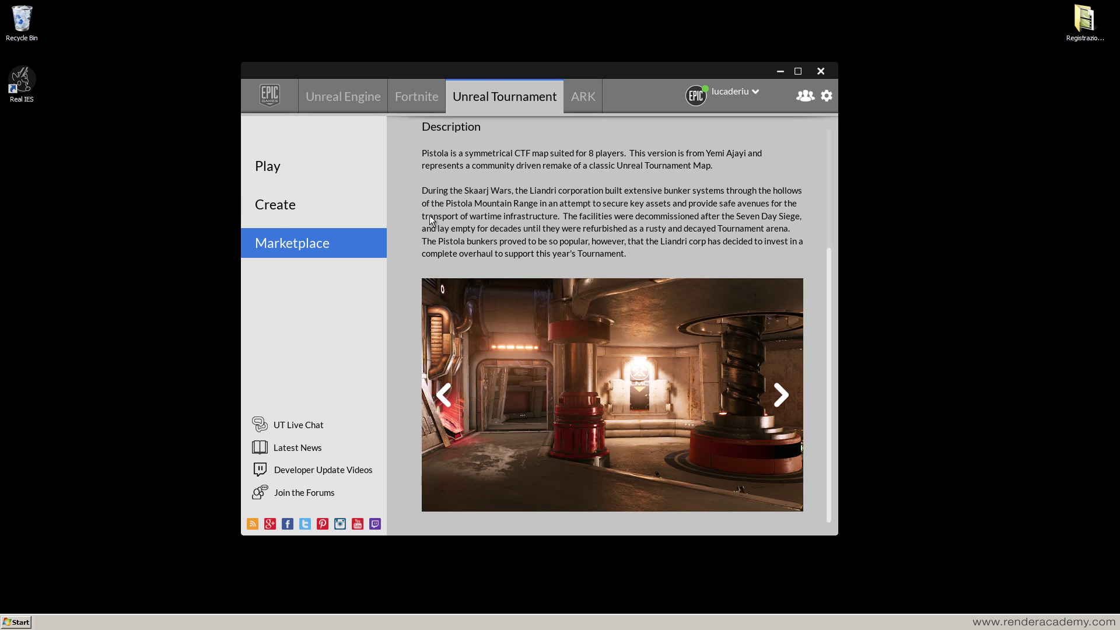
{"action": "scroll", "coordinate": [509, 285], "scroll_direction": "up", "scroll_amount": 3}
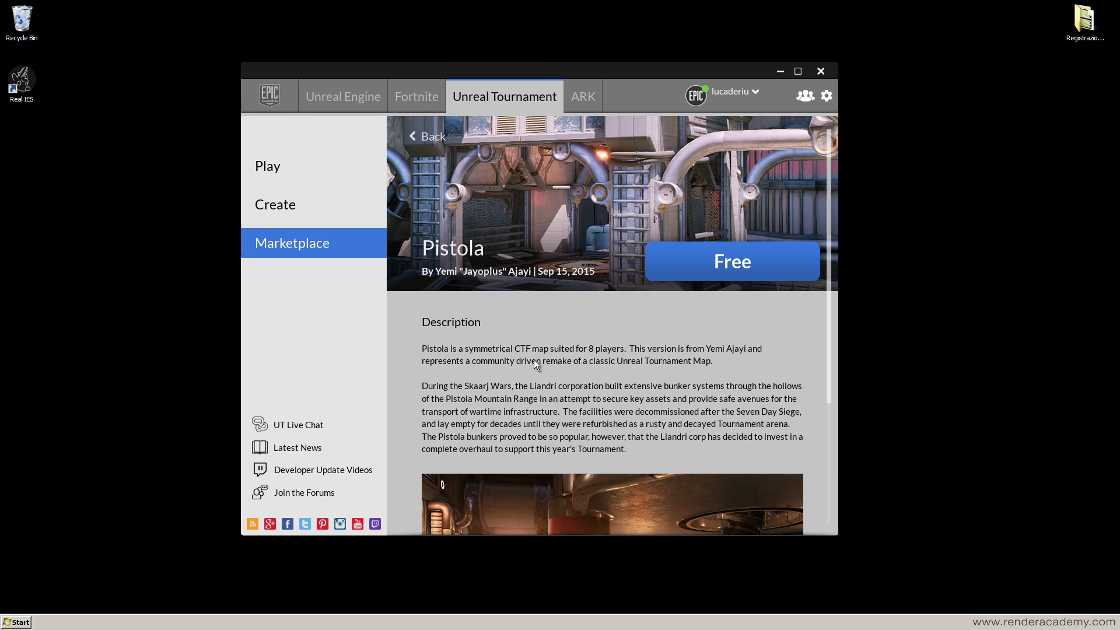
Back in the listing, open the Lea Observatory map and advance its screenshot gallery.
{"action": "left_click", "coordinate": [427, 136]}
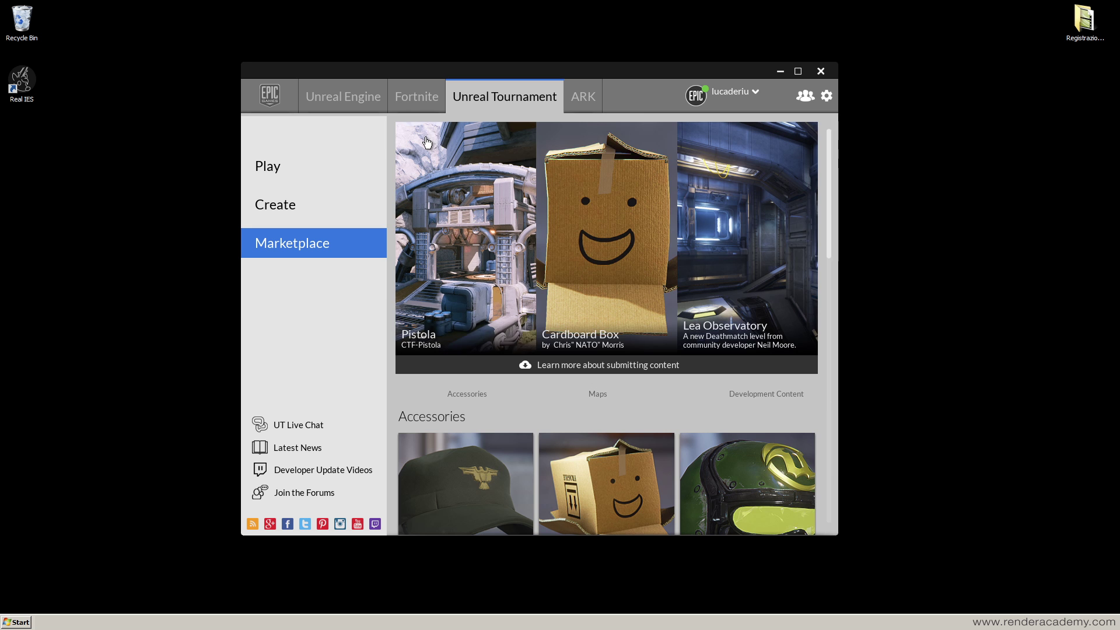
{"action": "left_click", "coordinate": [733, 215]}
{"action": "scroll", "coordinate": [709, 414], "scroll_direction": "down", "scroll_amount": 3}
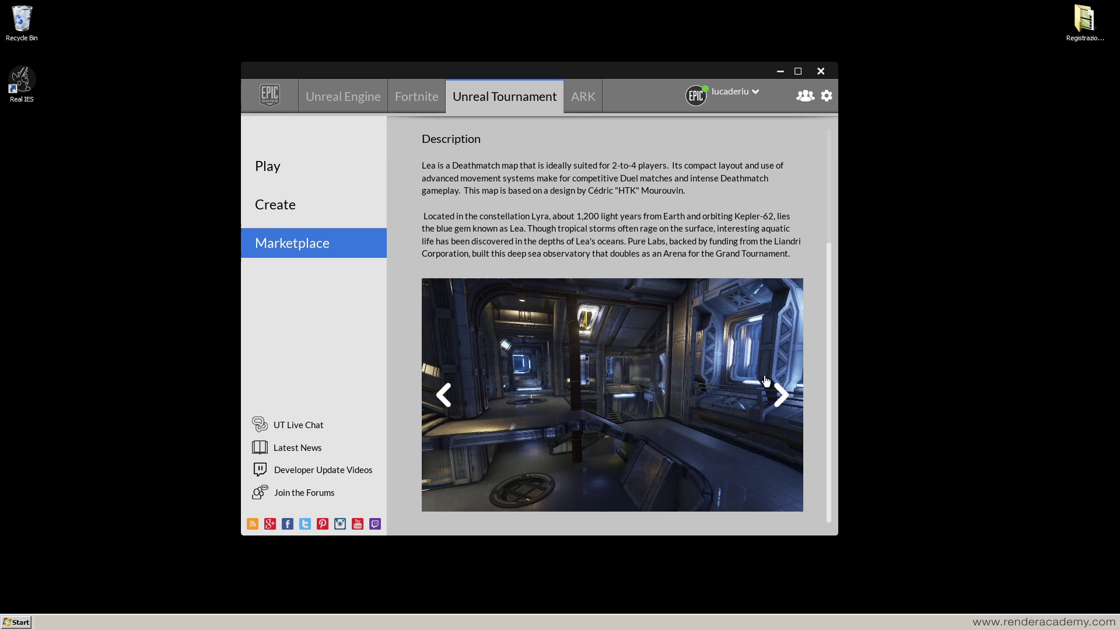
{"action": "left_click", "coordinate": [780, 395]}
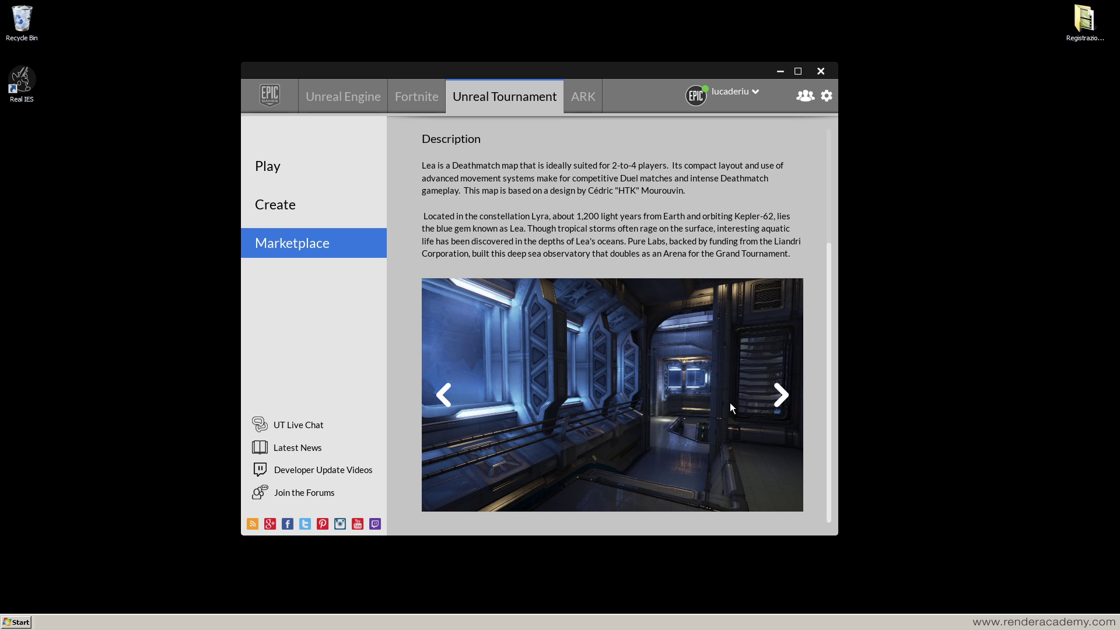